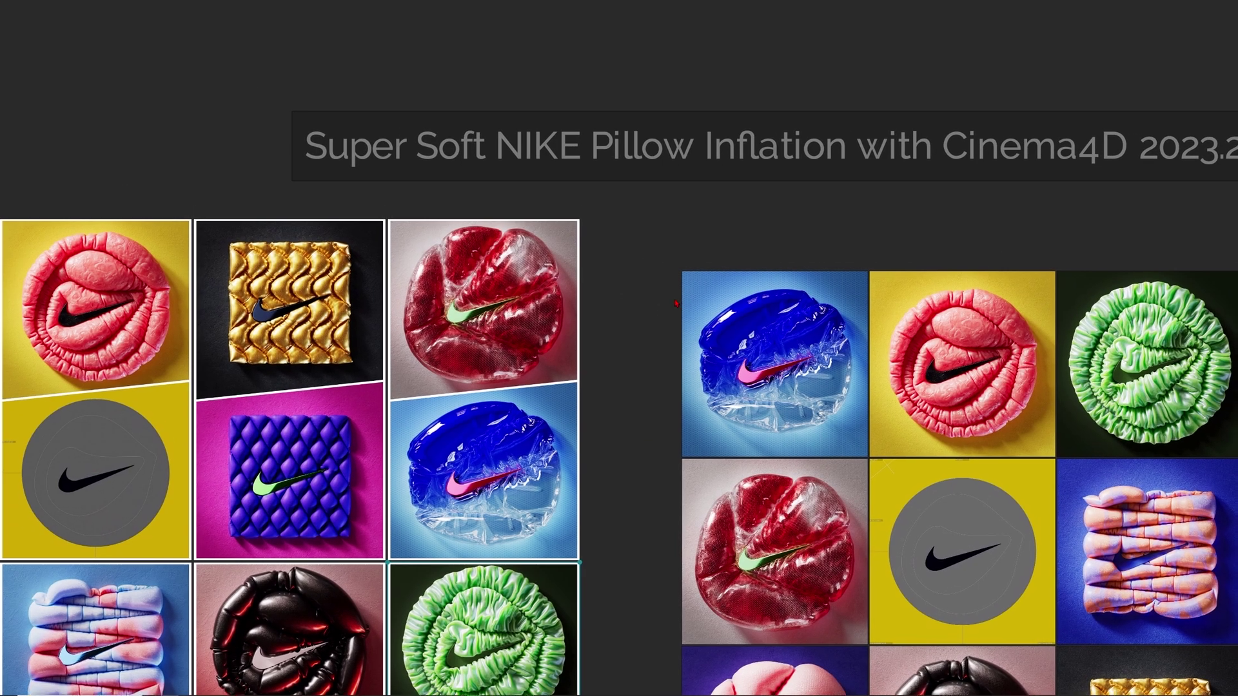
Examine the blue plastic, pink and green Nike pillow renders in the upper row of the reference board
left_click_drag(437, 203, 429, 198)
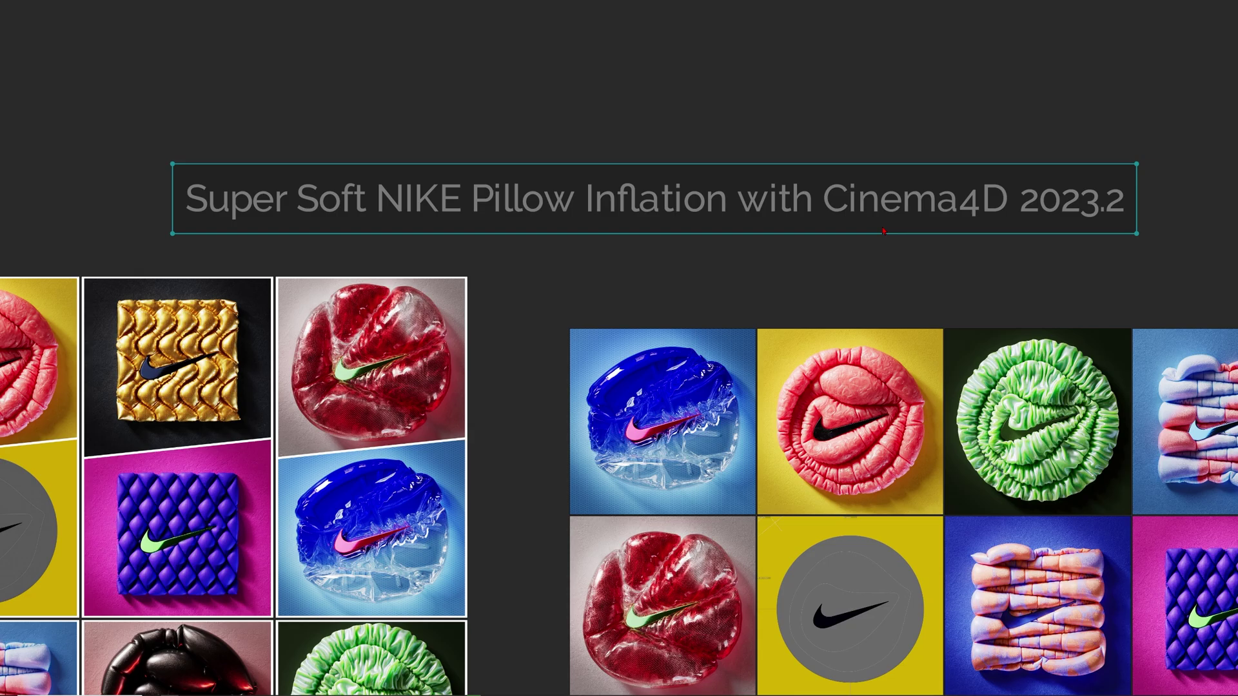
middle_click_drag(752, 277, 625, 108)
scroll(565, 262, "up", 4)
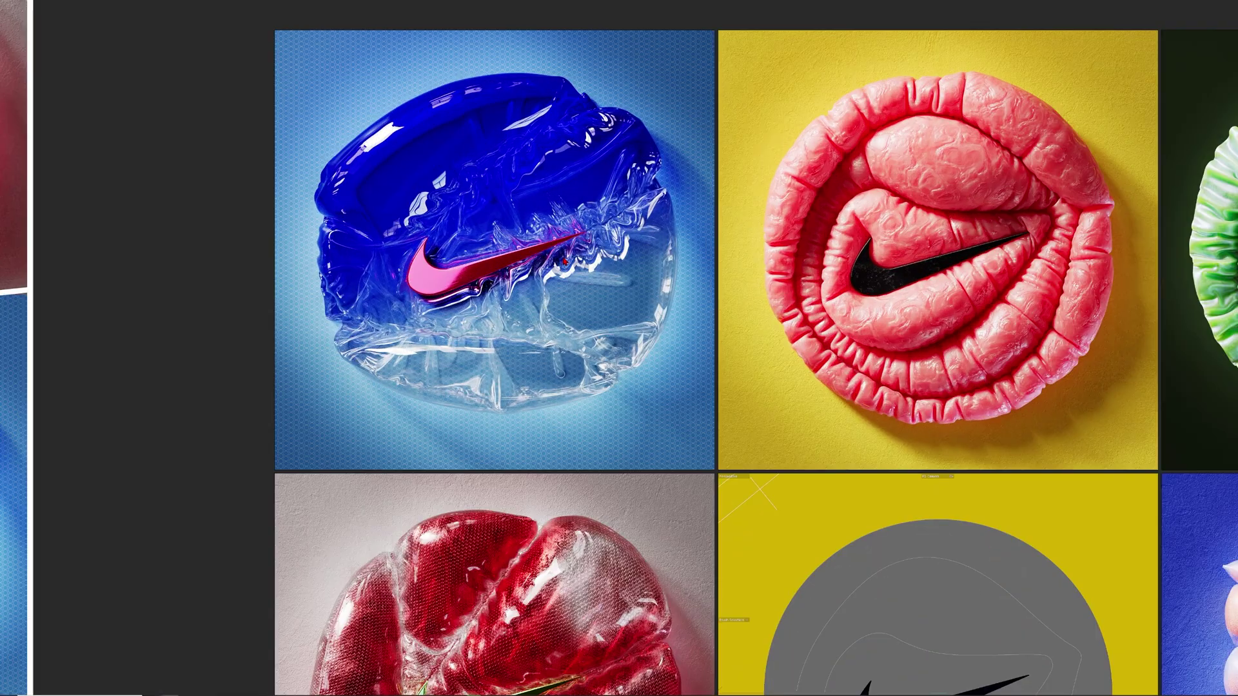
middle_click_drag(565, 262, 560, 290)
scroll(749, 332, "up", 2)
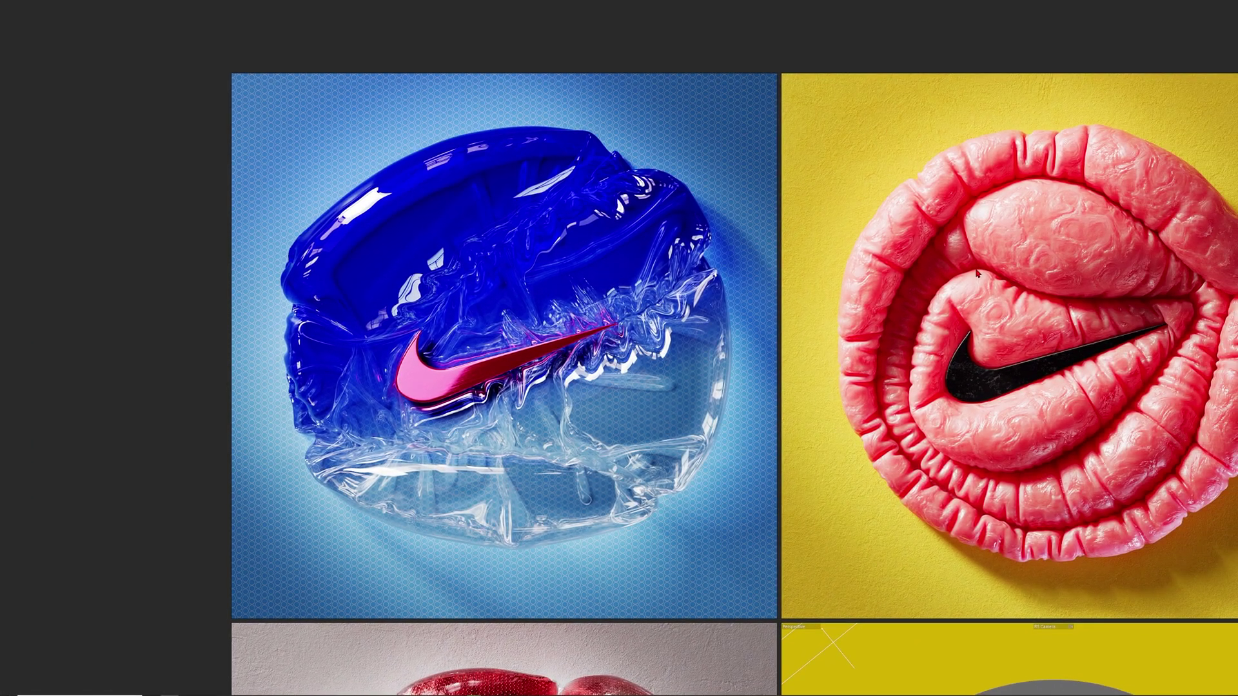
middle_click_drag(977, 274, 833, 257)
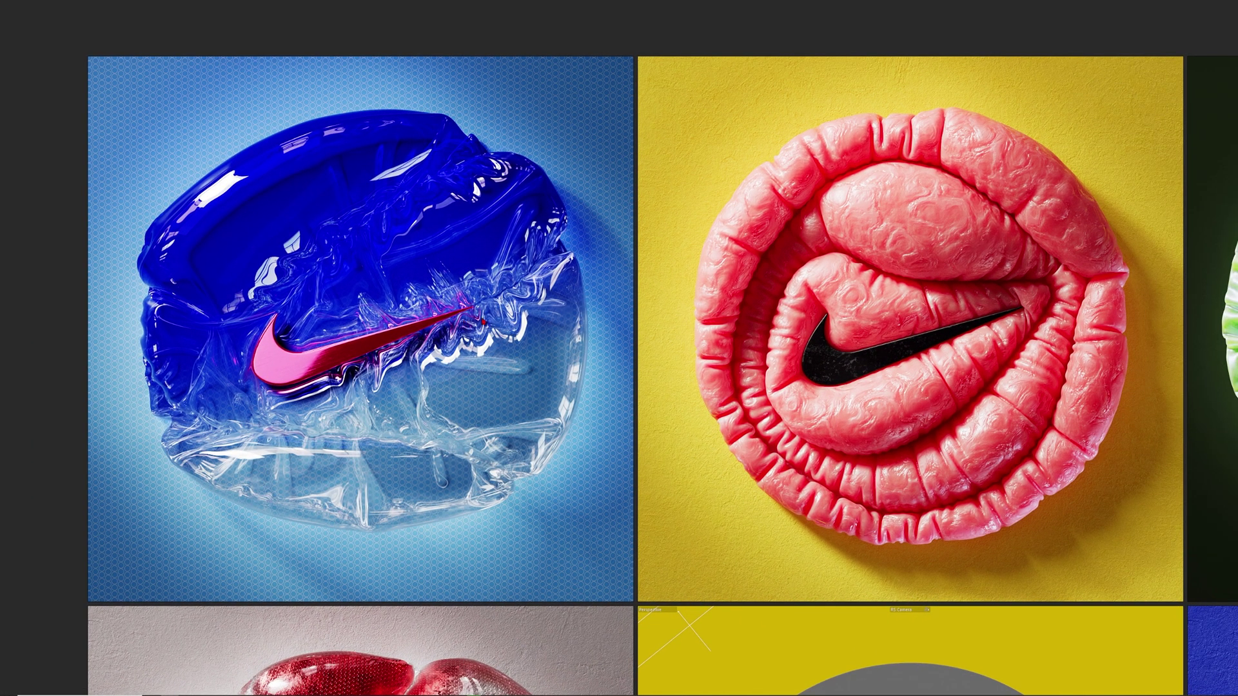
middle_click_drag(484, 321, 806, 324)
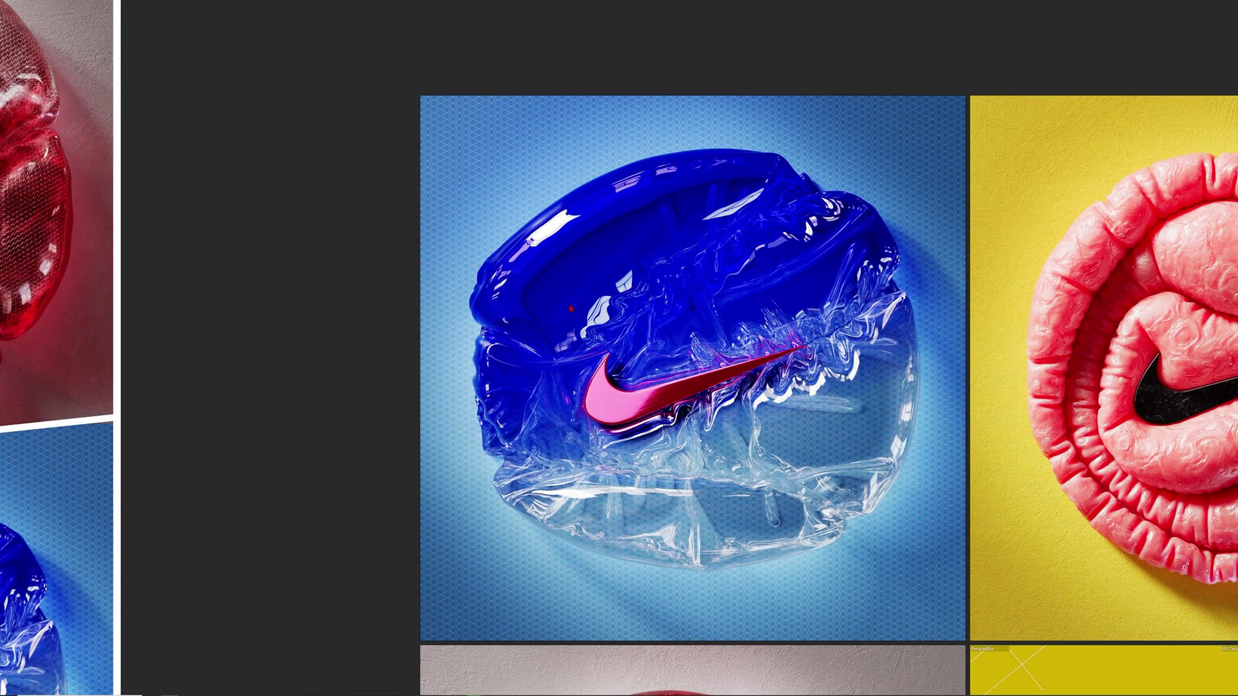
middle_click_drag(826, 356, 608, 375)
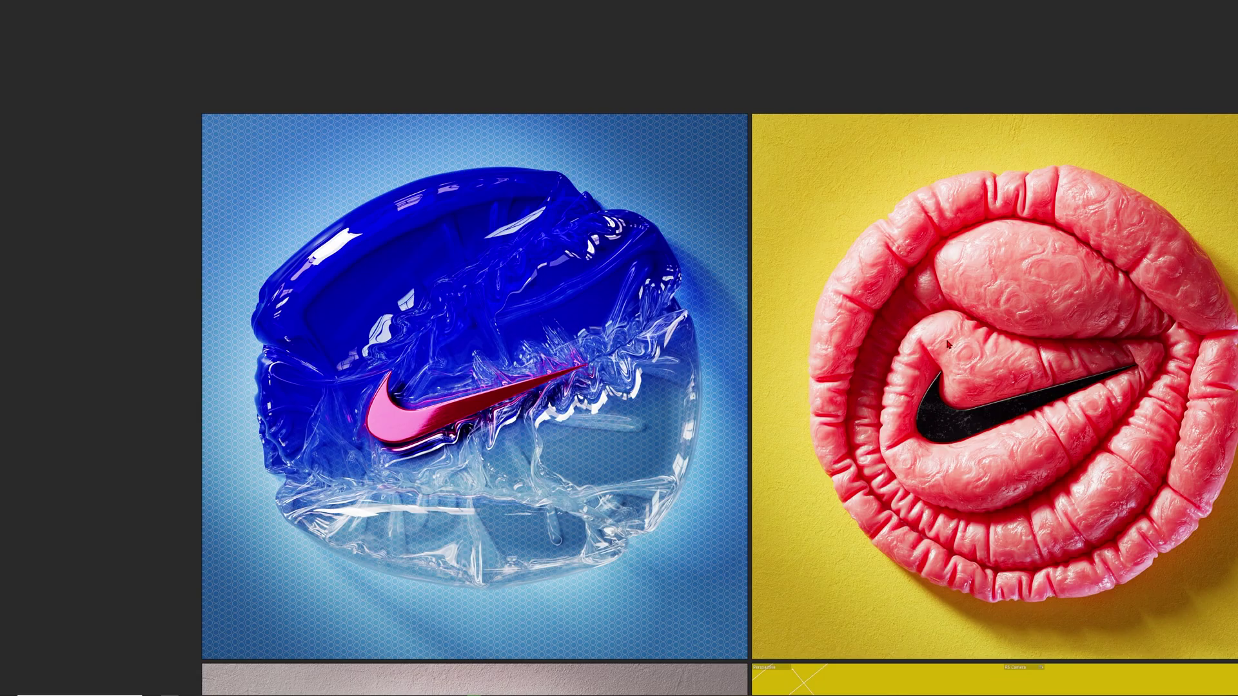
middle_click_drag(1010, 349, 609, 266)
scroll(609, 266, "up", 2)
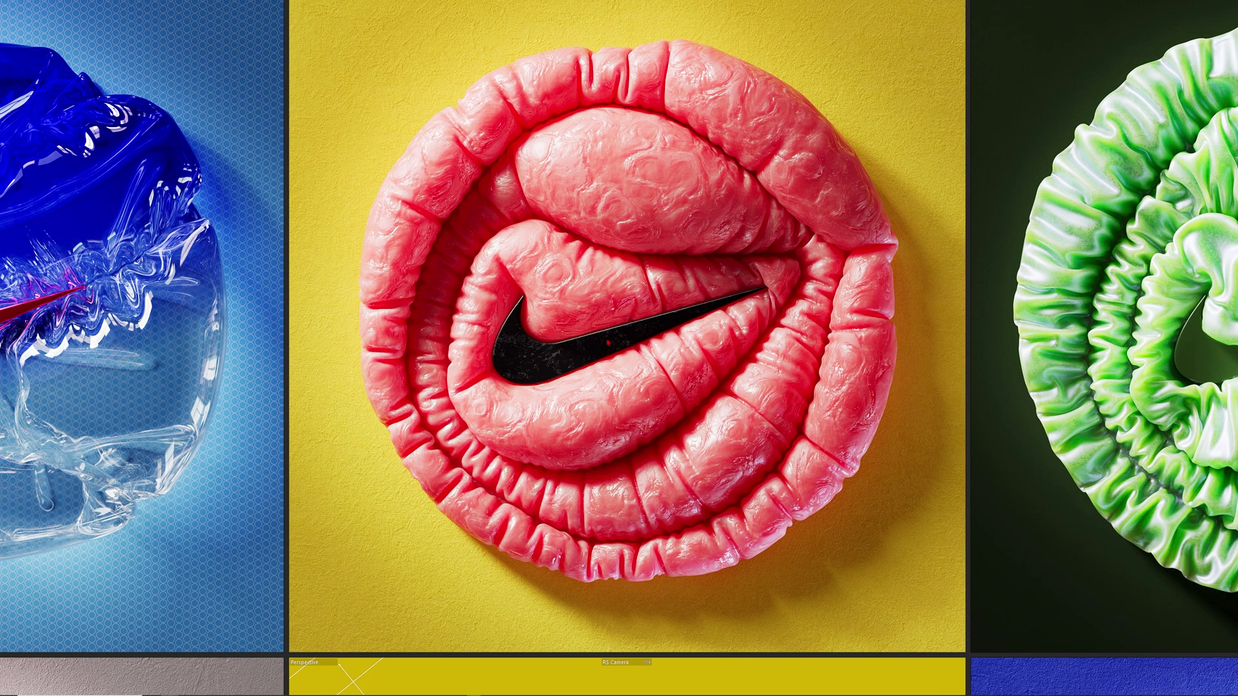
scroll(599, 282, "down", 3)
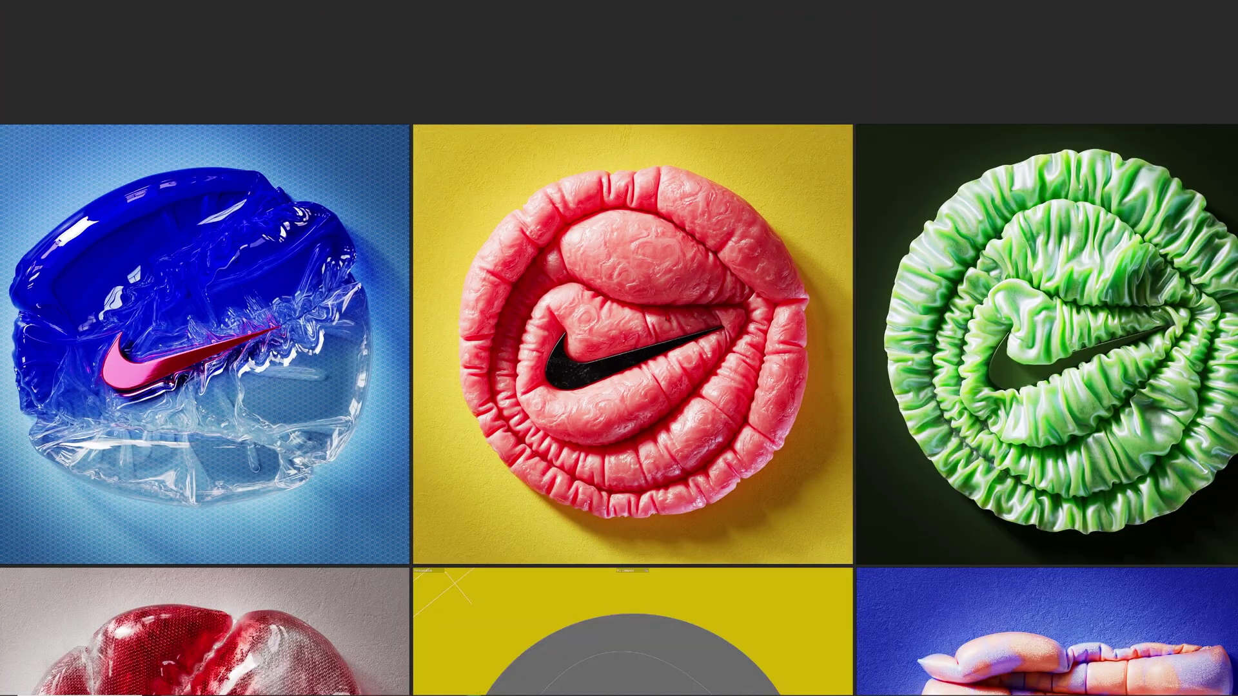
middle_click_drag(707, 318, 302, 290)
scroll(729, 335, "up", 2)
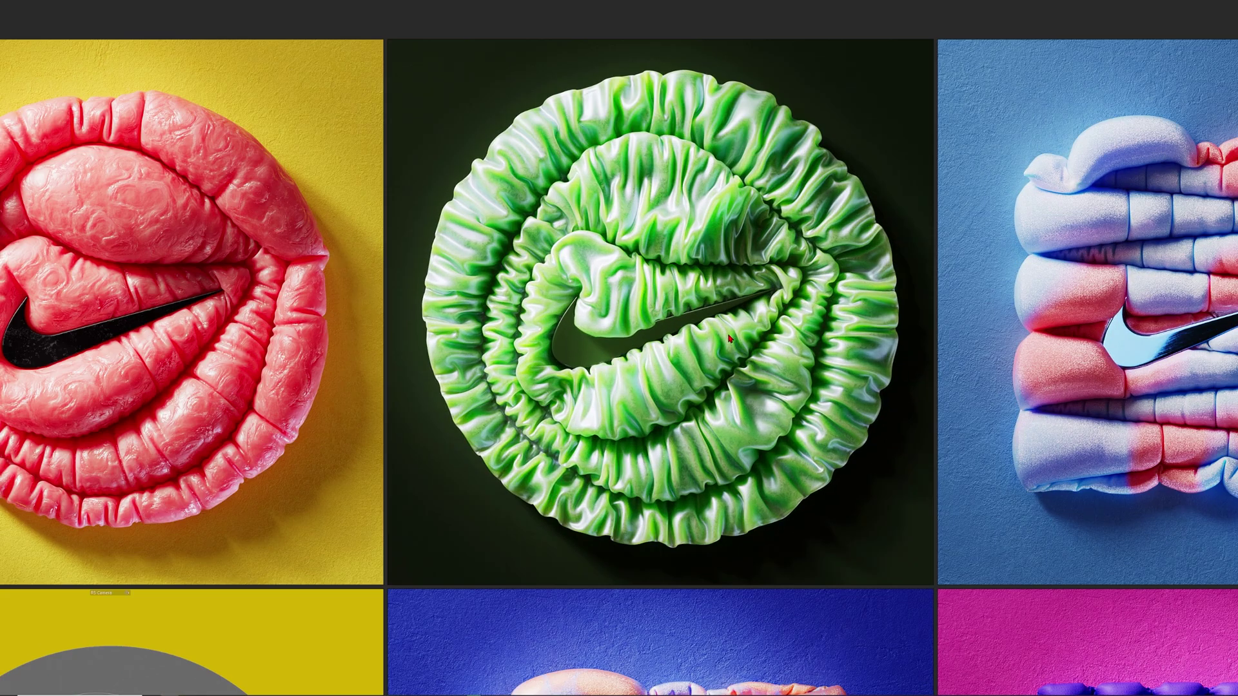
middle_click_drag(558, 216, 721, 256)
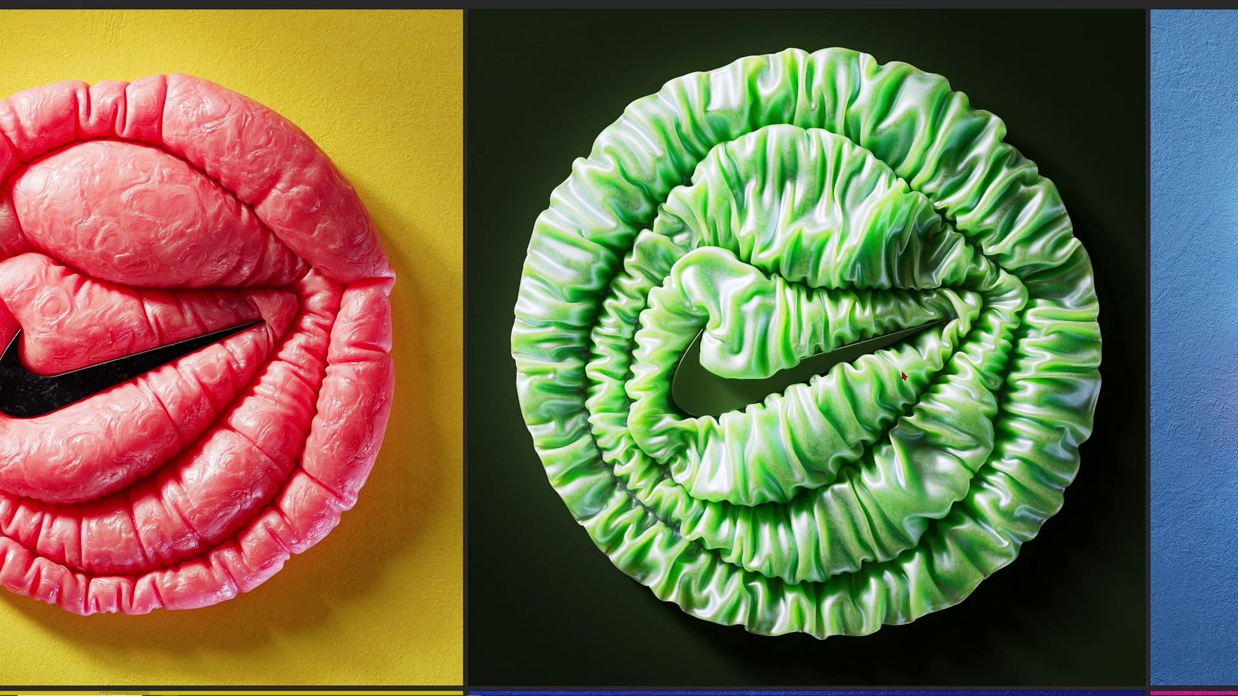
middle_click_drag(979, 328, 596, 305)
middle_click_drag(848, 298, 513, 298)
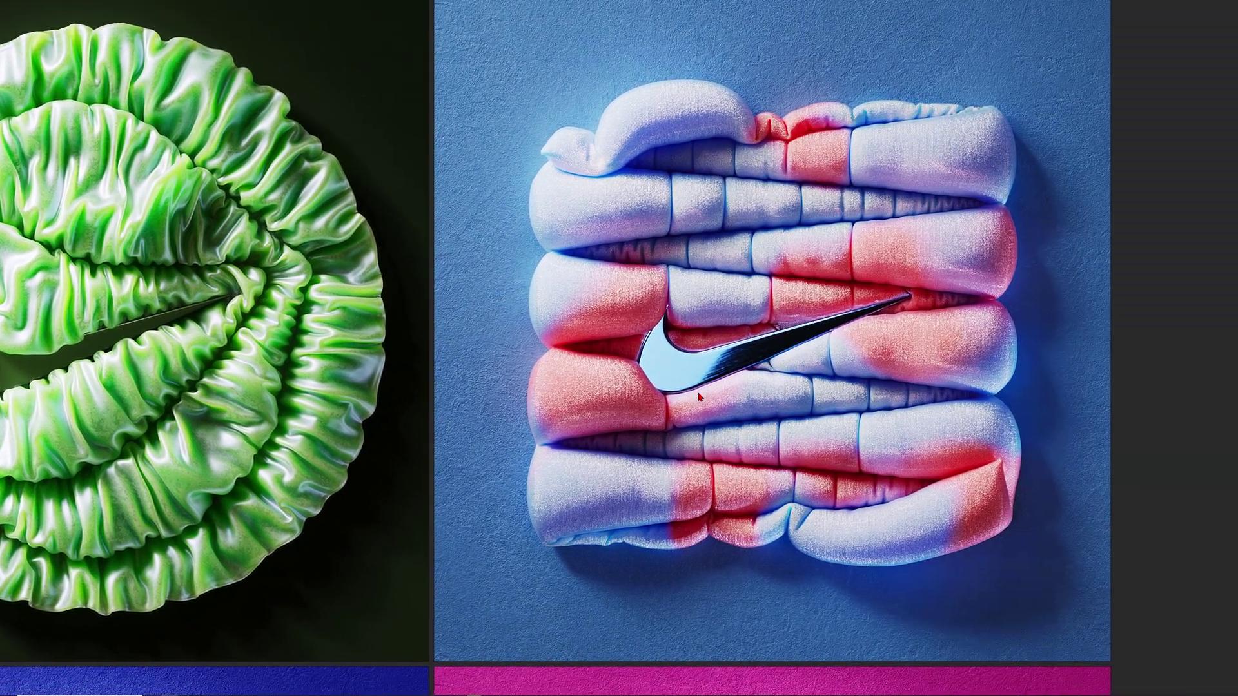
Examine the striped and quilted square pillows, the grey base model and the lower-row Nike pillow renders
middle_click_drag(686, 438, 708, 130)
middle_click_drag(697, 530, 744, 171)
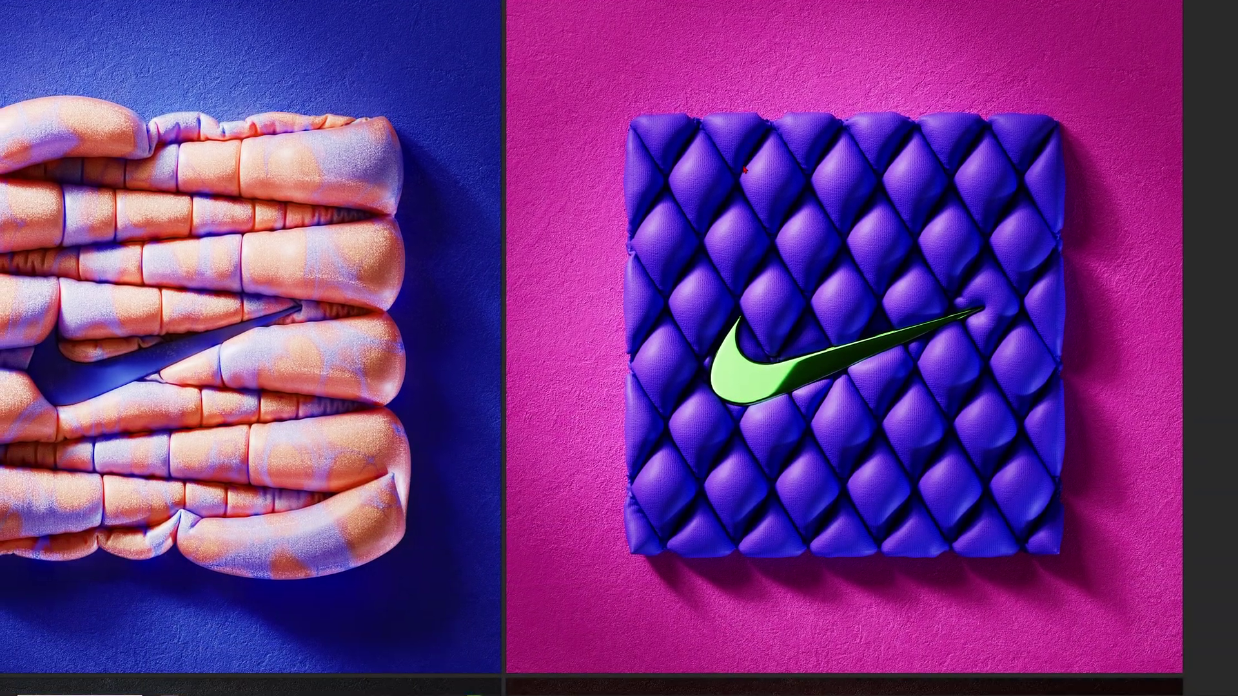
middle_click_drag(325, 284, 848, 299)
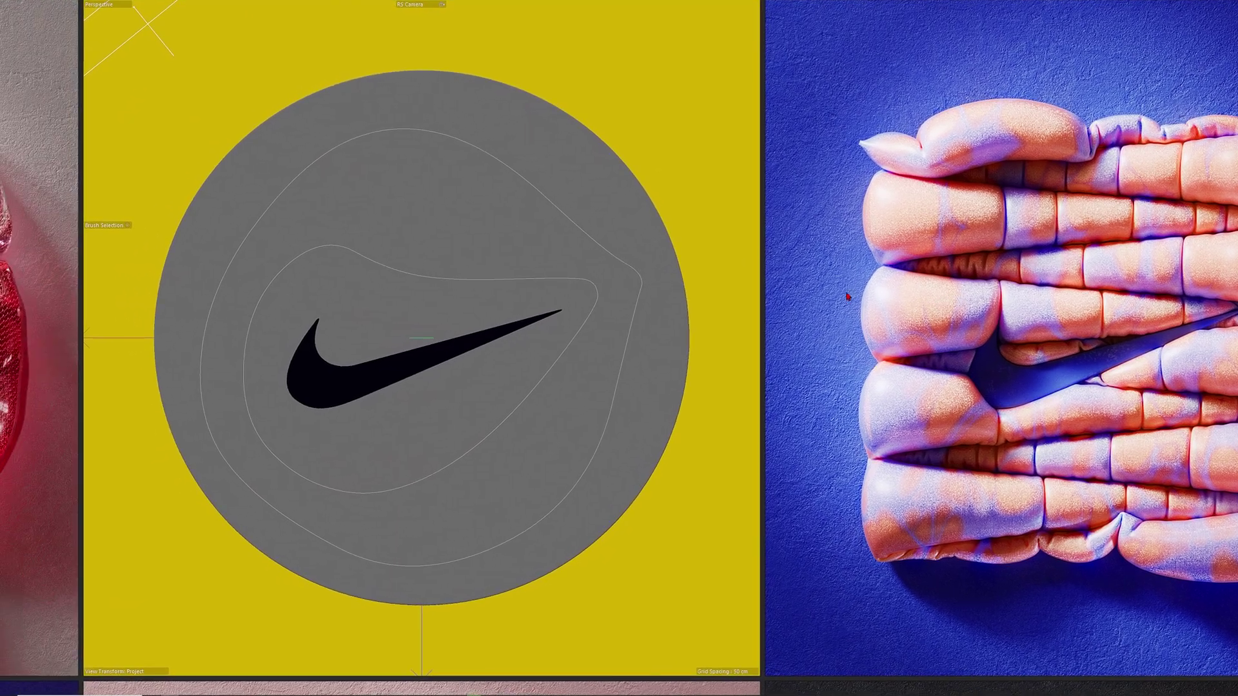
middle_click_drag(385, 298, 1056, 303)
middle_click_drag(321, 393, 491, 185)
middle_click_drag(417, 642, 491, 133)
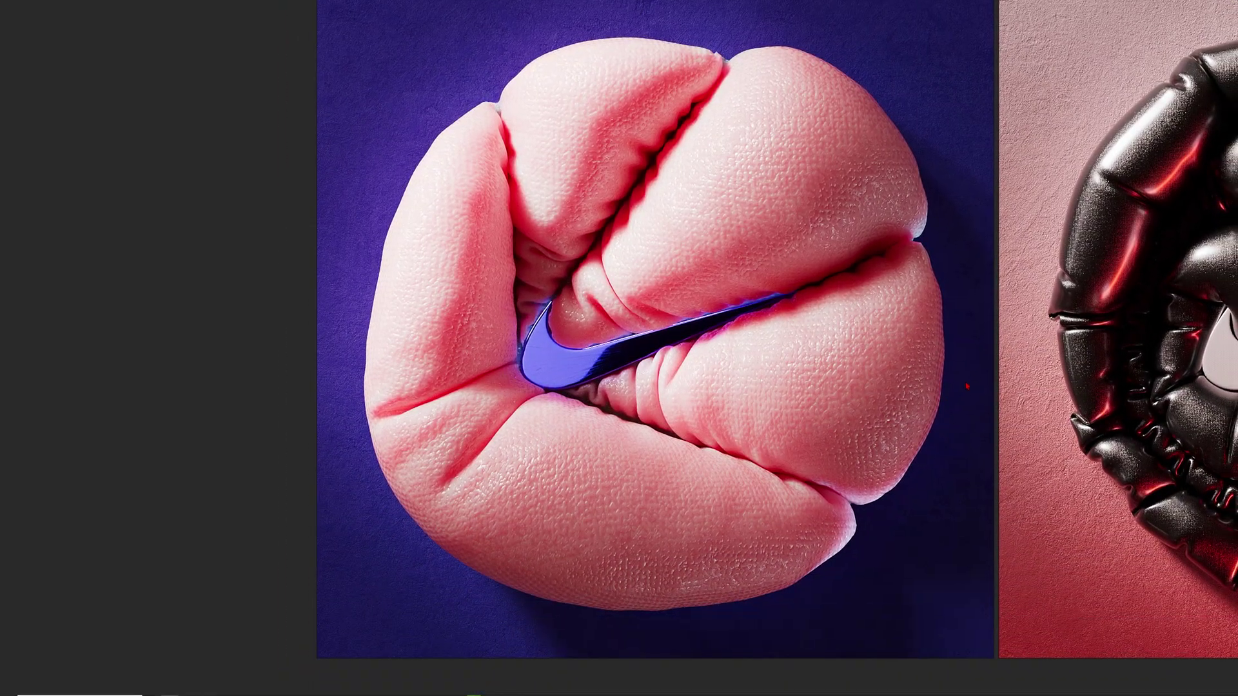
middle_click_drag(967, 387, 407, 387)
scroll(622, 559, "down", 2)
scroll(734, 387, "up", 1)
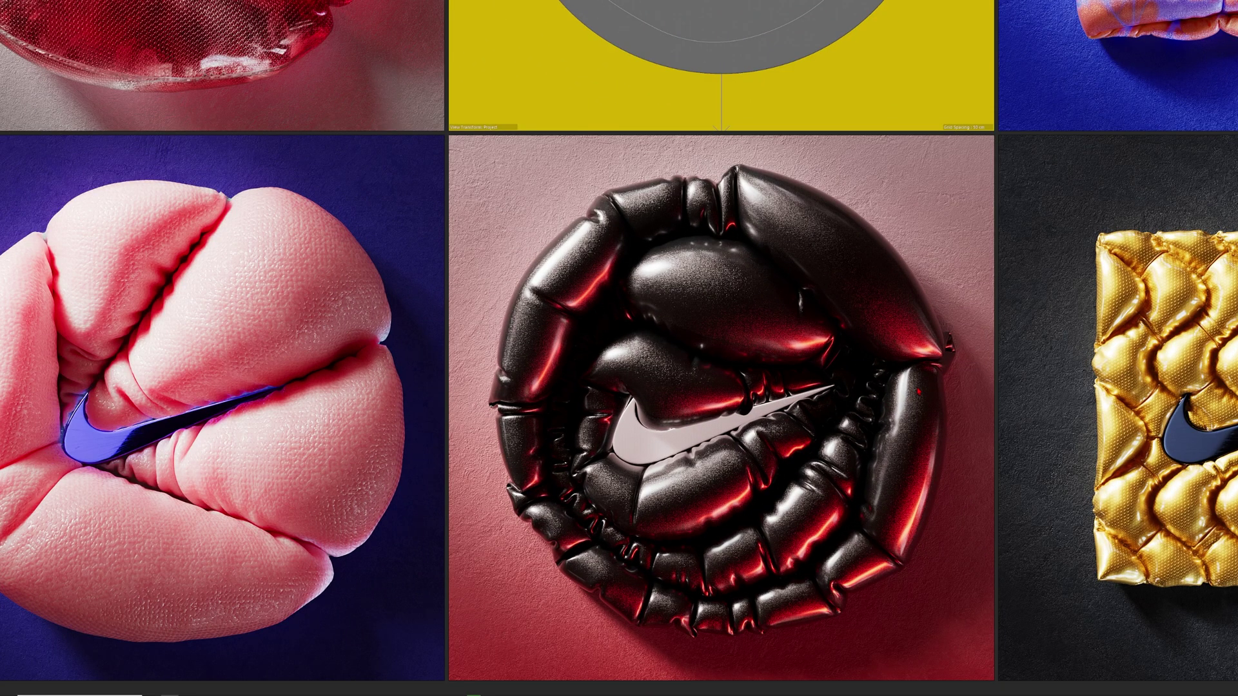
middle_click_drag(919, 391, 420, 383)
middle_click_drag(968, 389, 440, 364)
middle_click_drag(610, 335, 968, 360)
middle_click_drag(226, 245, 1127, 375)
scroll(566, 224, "down", 2)
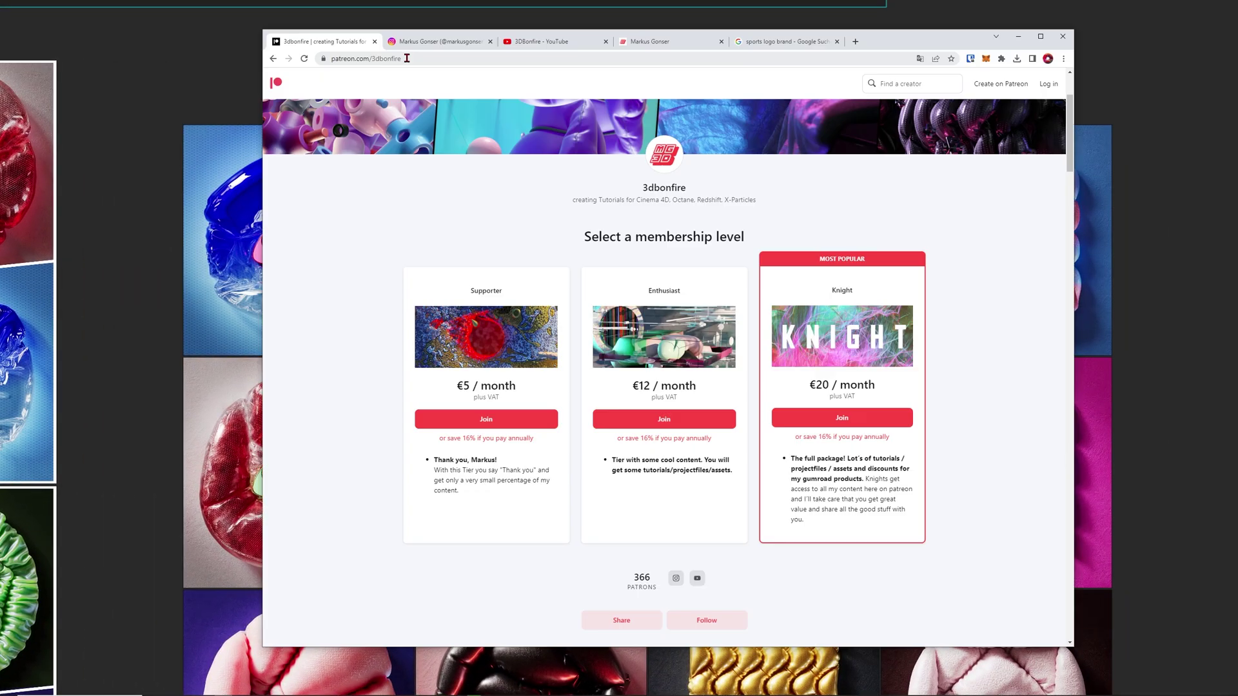
Switch to the browser and view the 3DBonfire Patreon, YouTube, Instagram and Gumroad pages
left_click(407, 58)
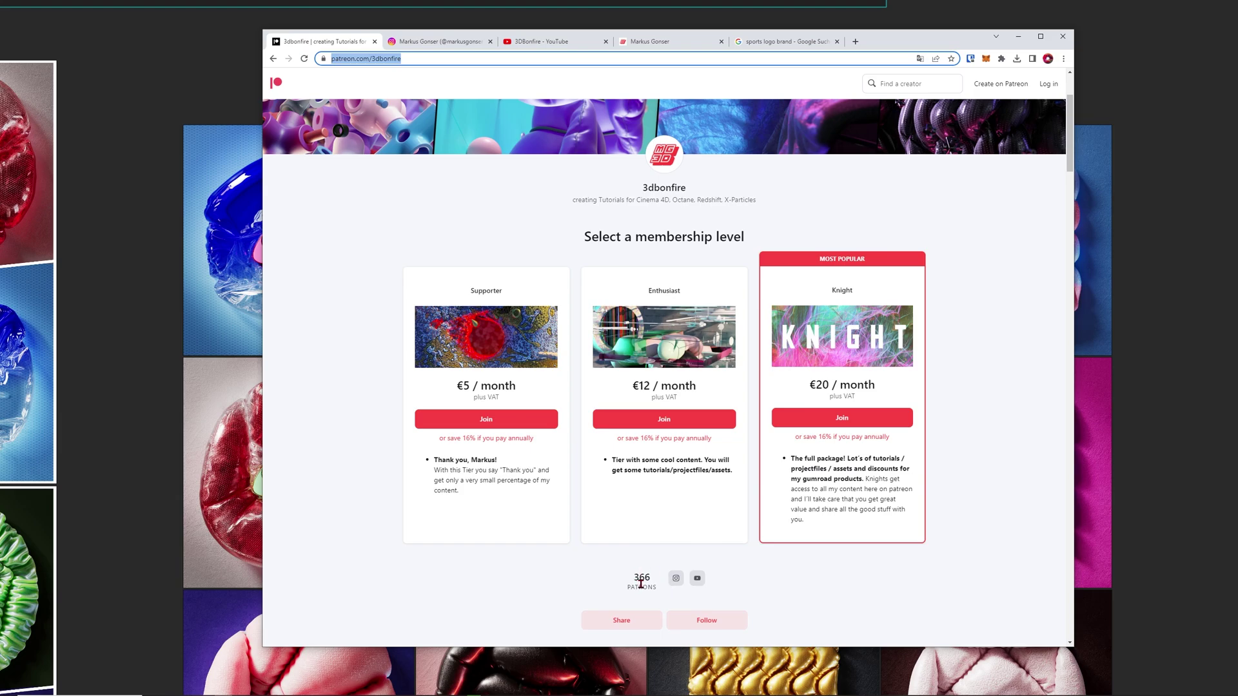
scroll(648, 566, "down", 1)
scroll(613, 506, "up", 1)
left_click(525, 44)
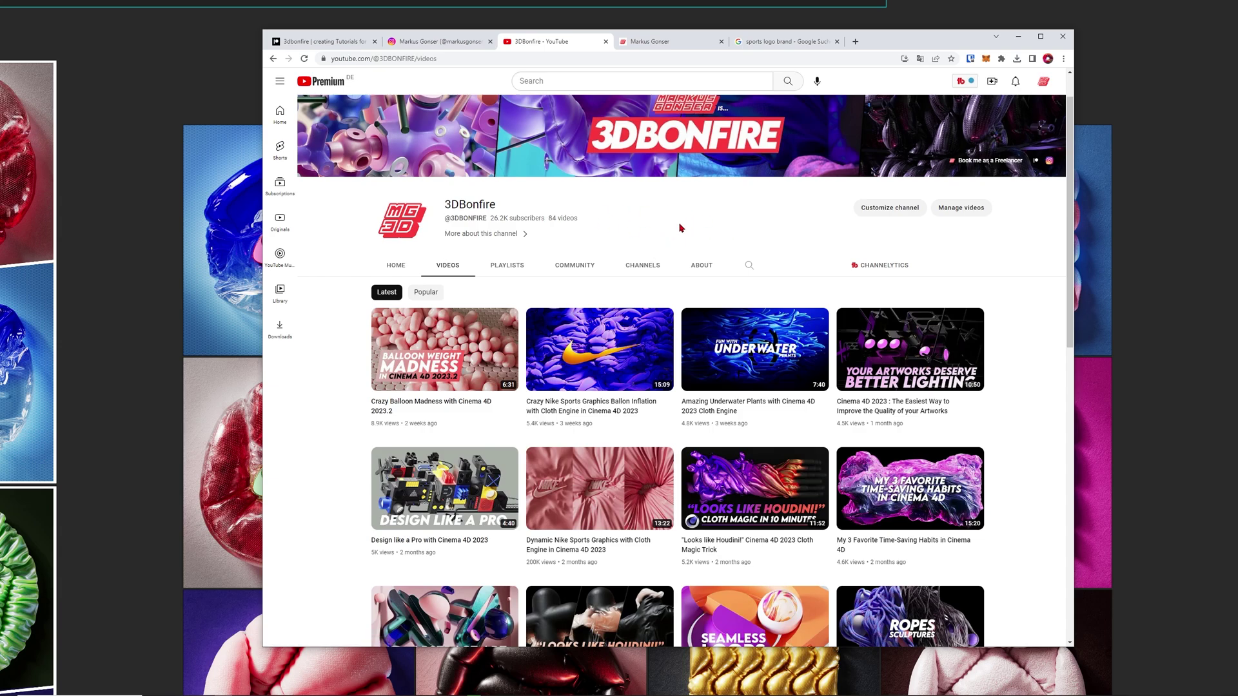
left_click(435, 41)
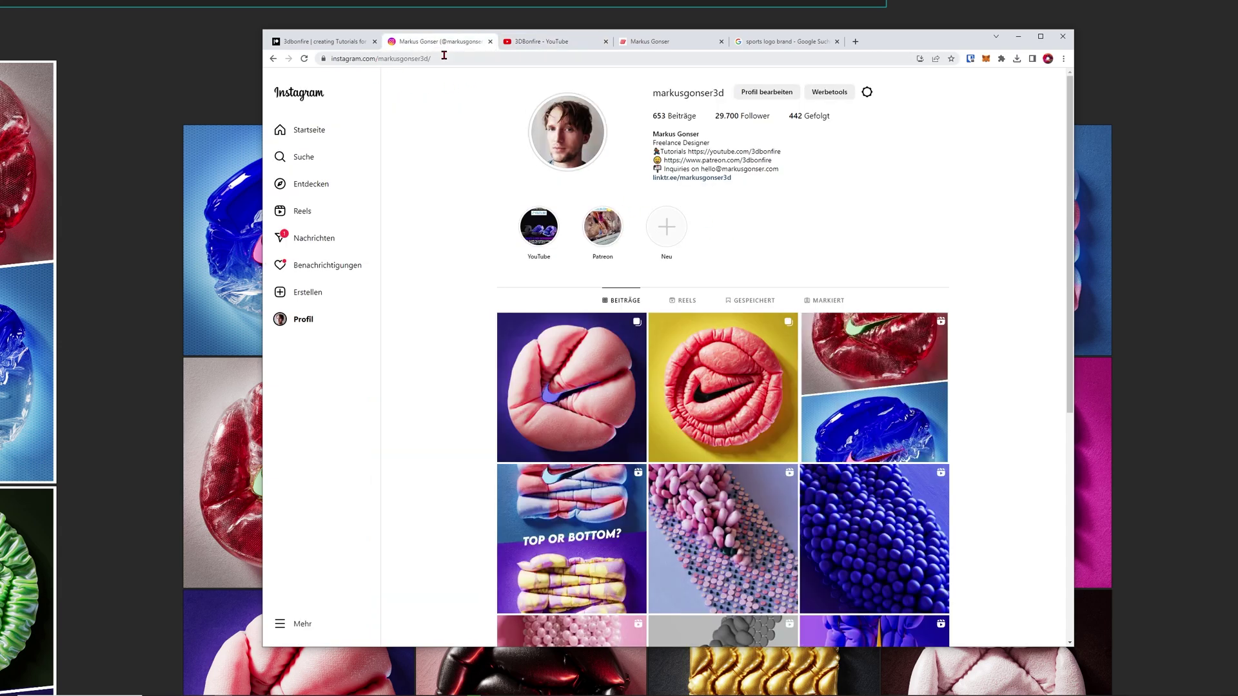
left_click_drag(444, 56, 369, 61)
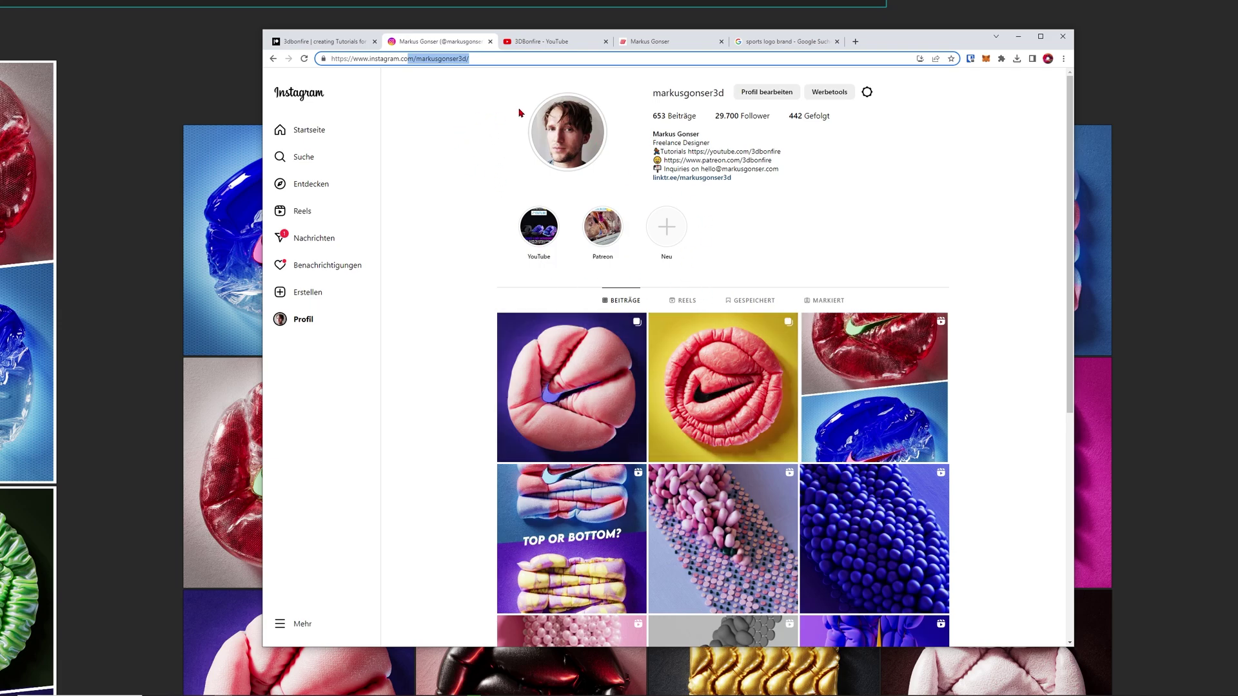
left_click(655, 43)
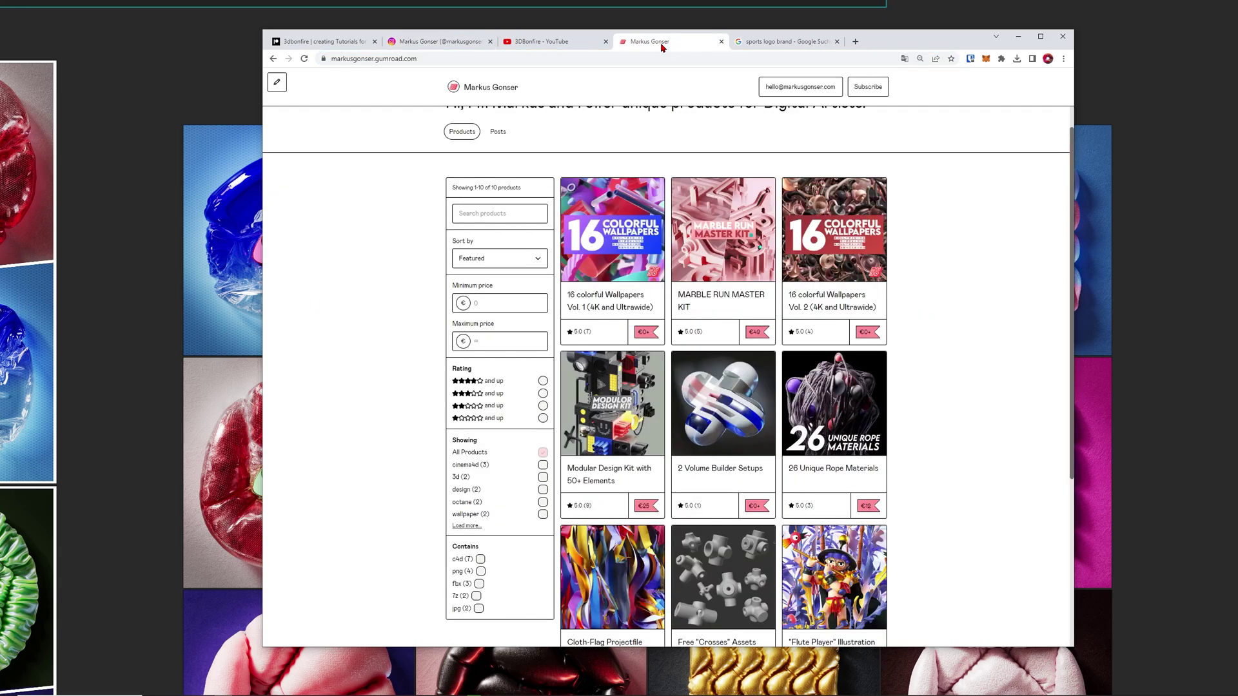
left_click(375, 58)
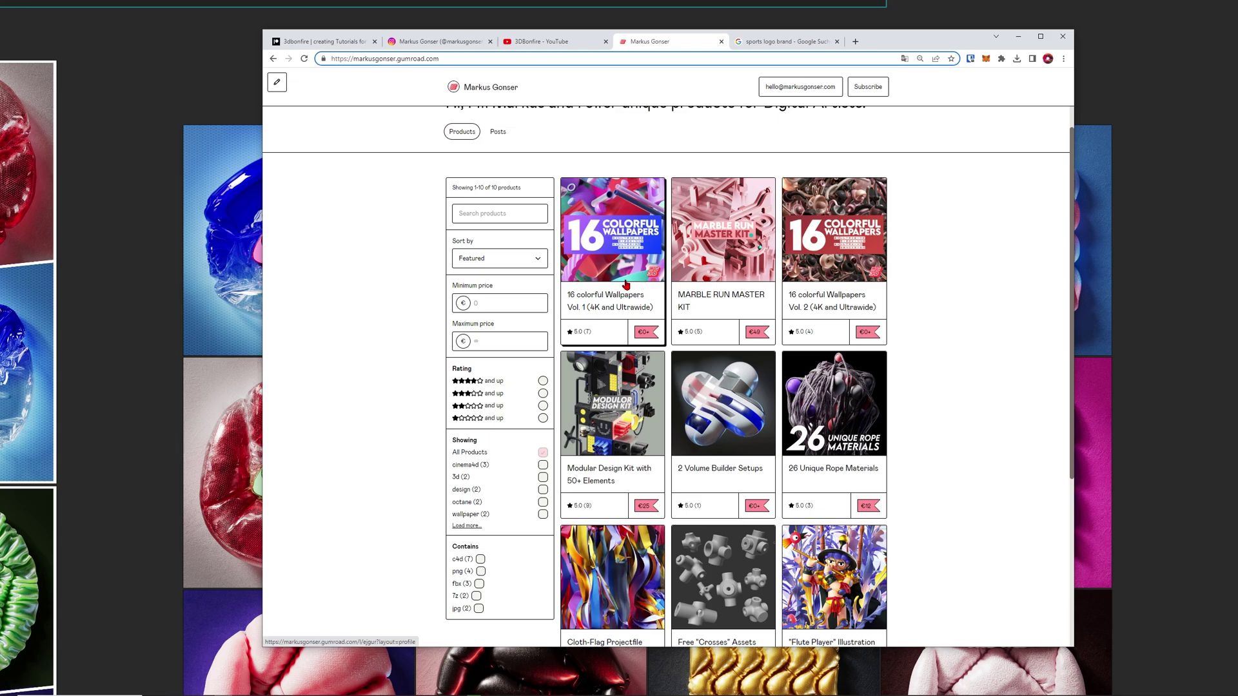
Look through the Google results for "sports logo brand" for logo references
key("ctrl+Tab")
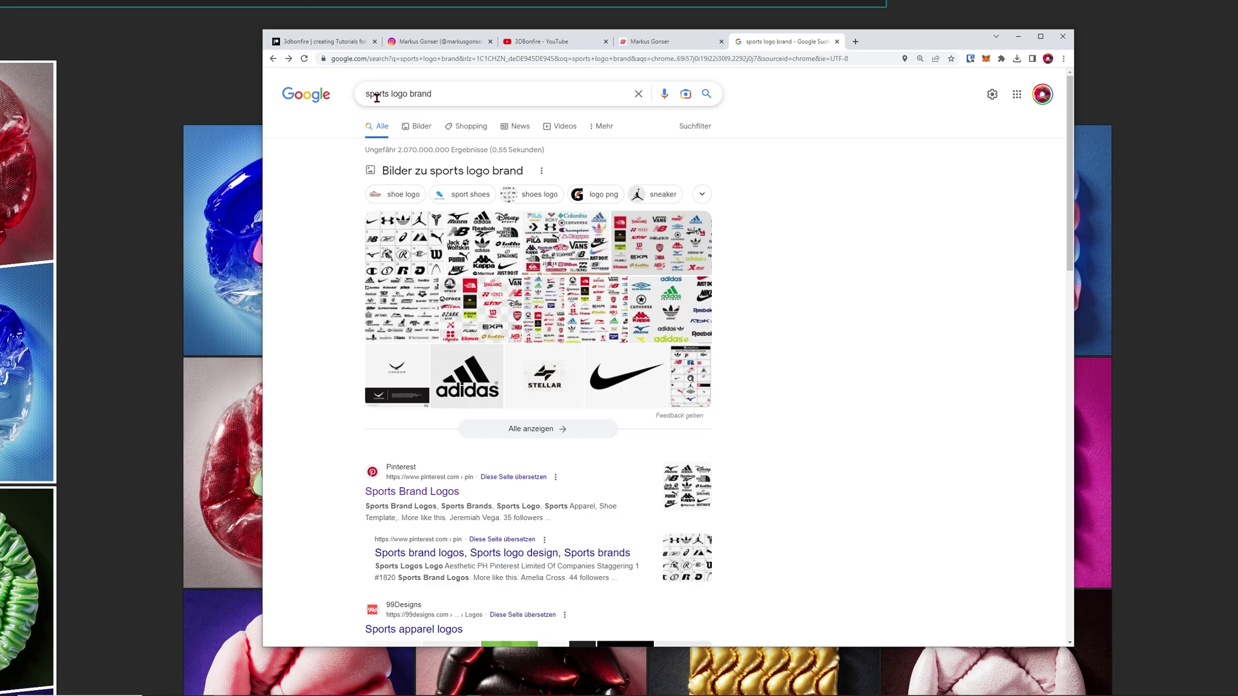
triple_click(416, 95)
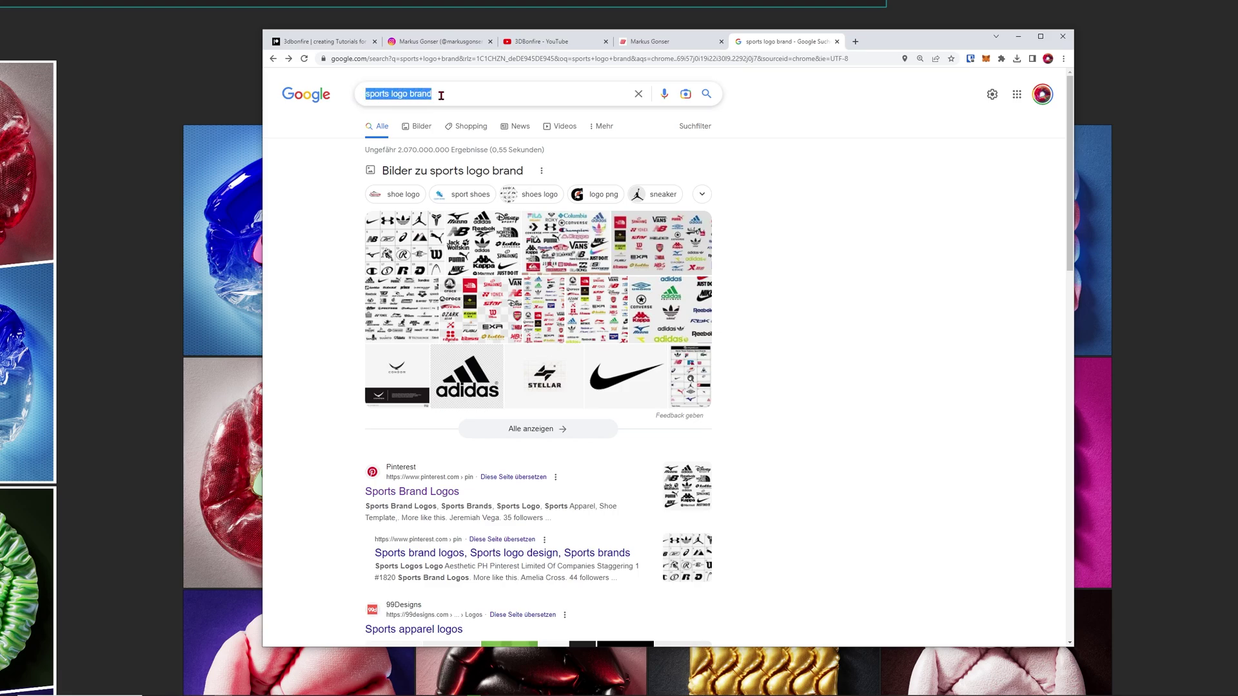
scroll(352, 367, "down", 2)
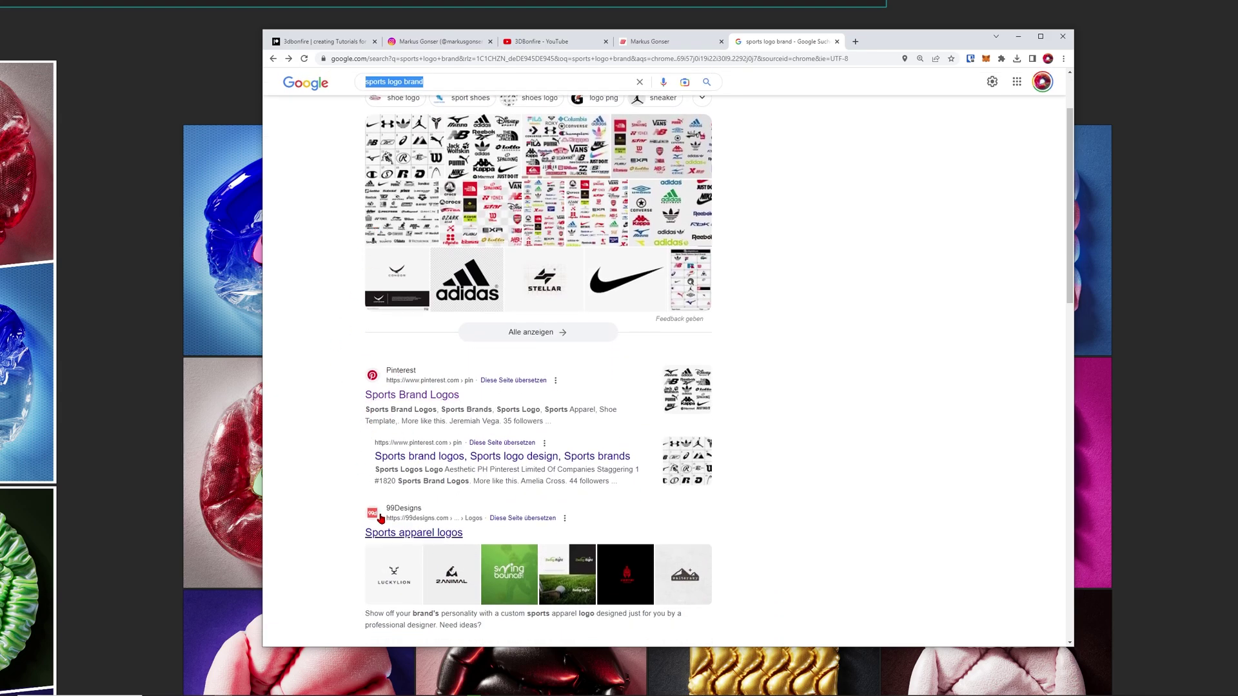
scroll(348, 316, "up", 2)
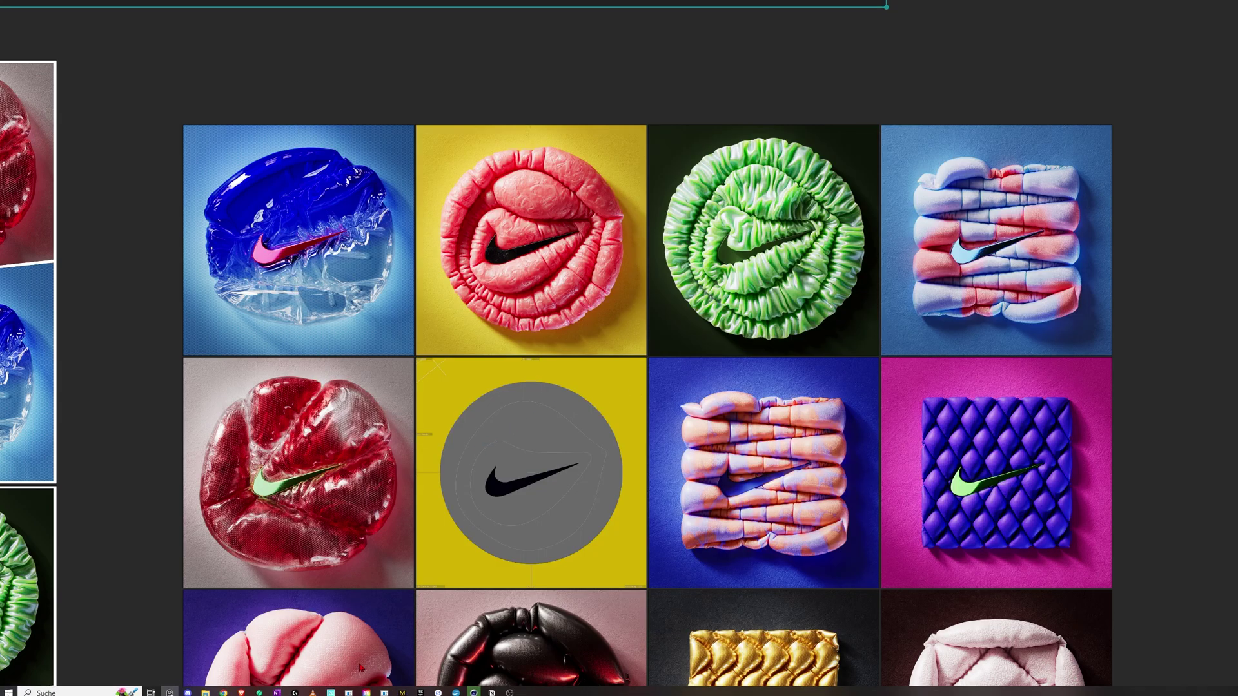
Switch to Cinema 4D and inspect the inflated pillow in the Pillow_01 project at frames 18 and 50
left_click(473, 689)
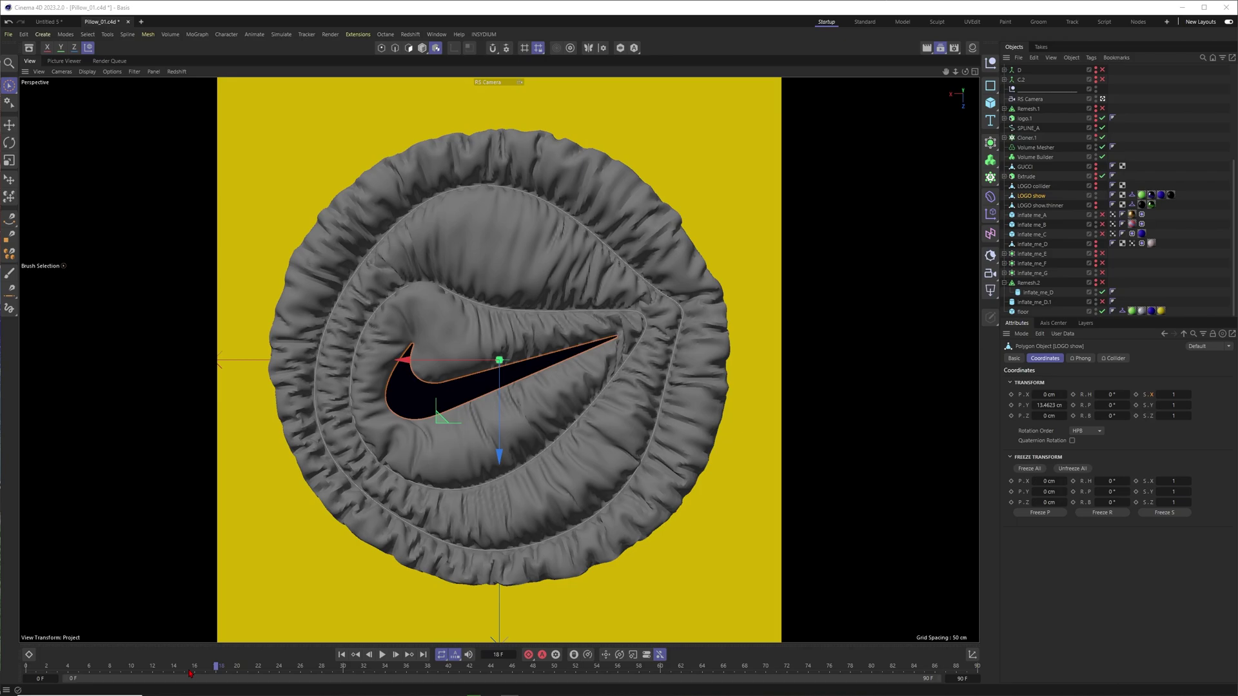
left_click(192, 671)
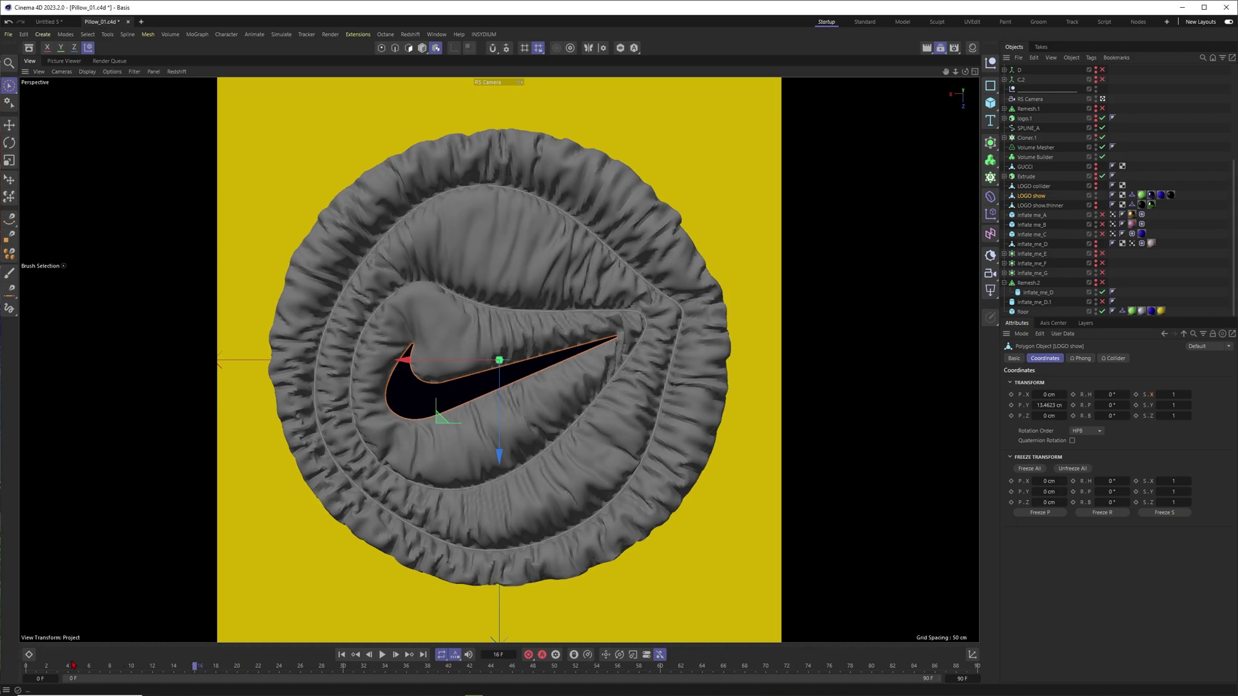
left_click_drag(186, 669, 217, 667)
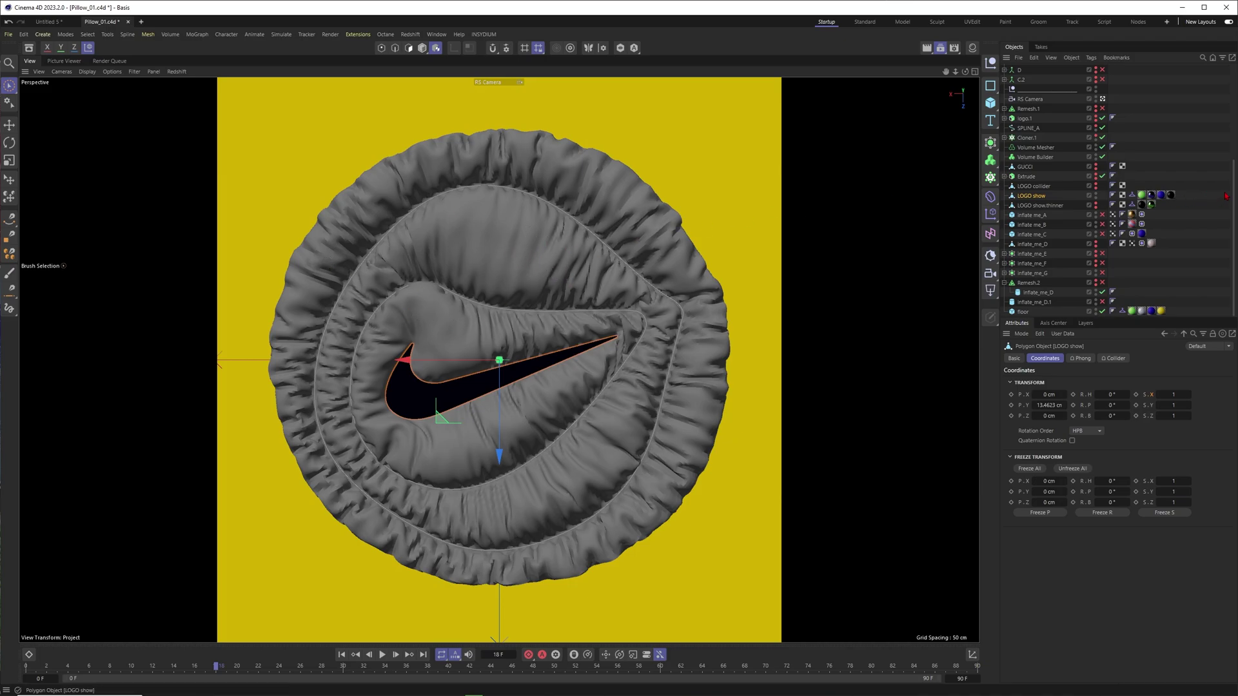
key("ctrl+z")
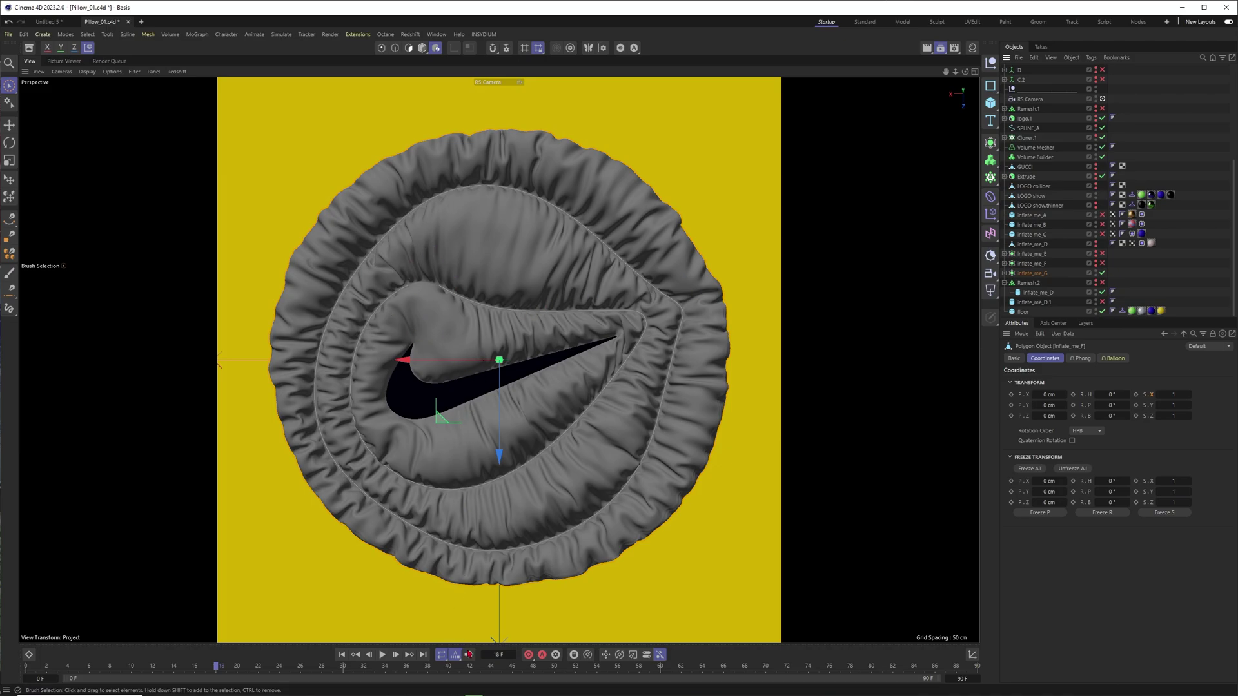
left_click(554, 666)
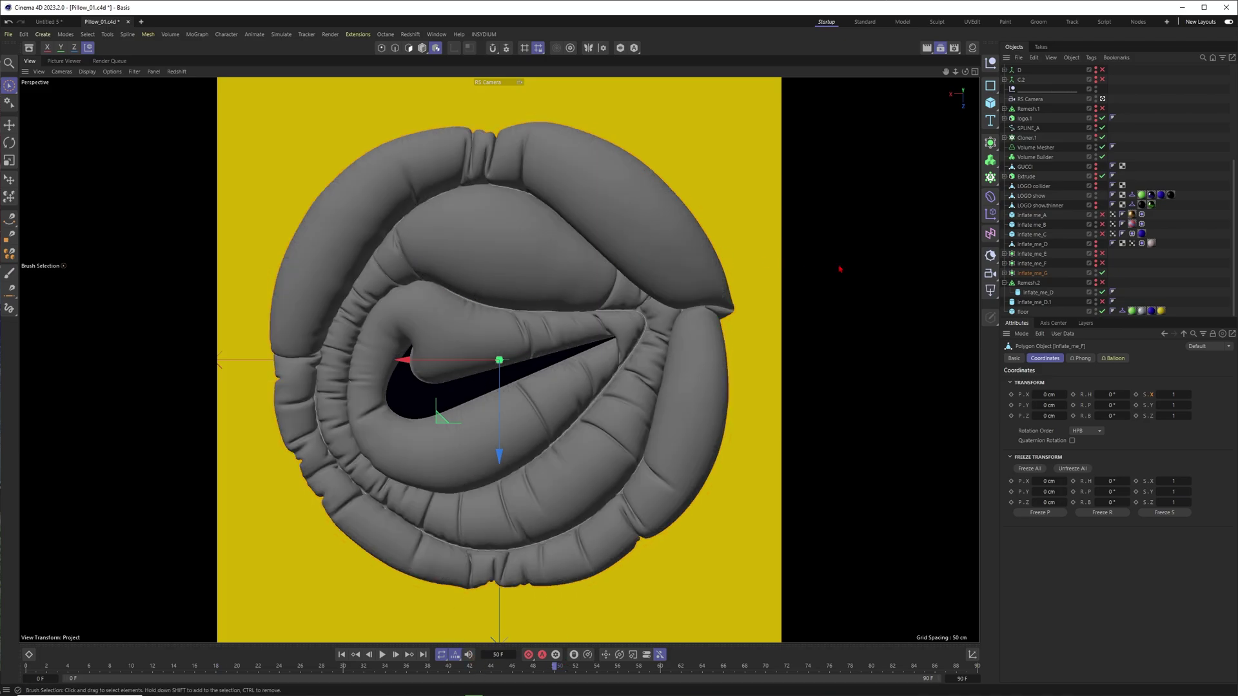
left_click(454, 369)
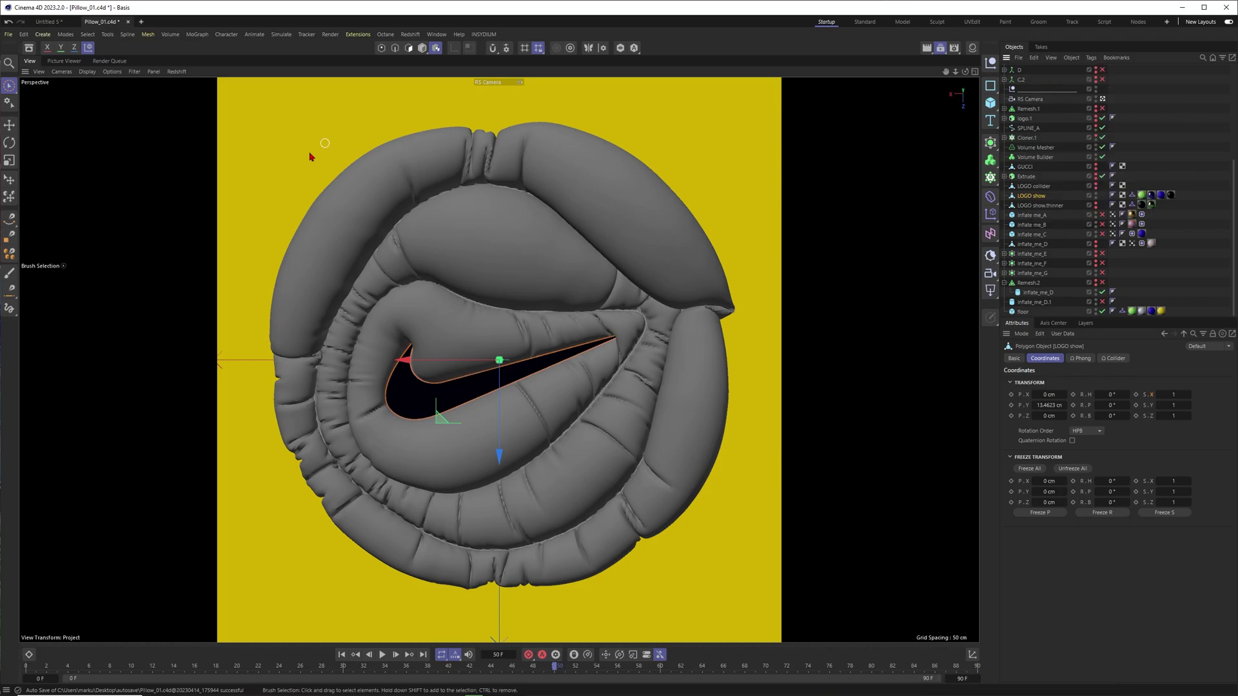
Switch to the Untitled 5 project, remove the materials from LOGO show and view the logo through the default camera
left_click(58, 22)
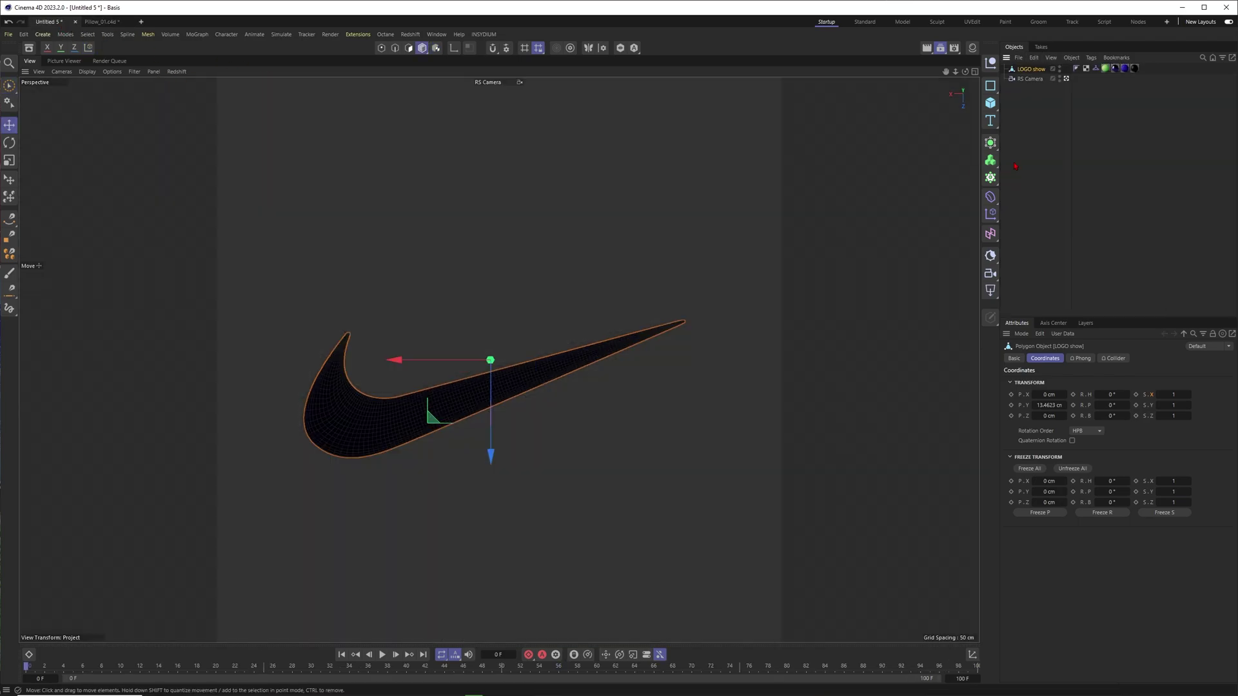
left_click(1026, 71)
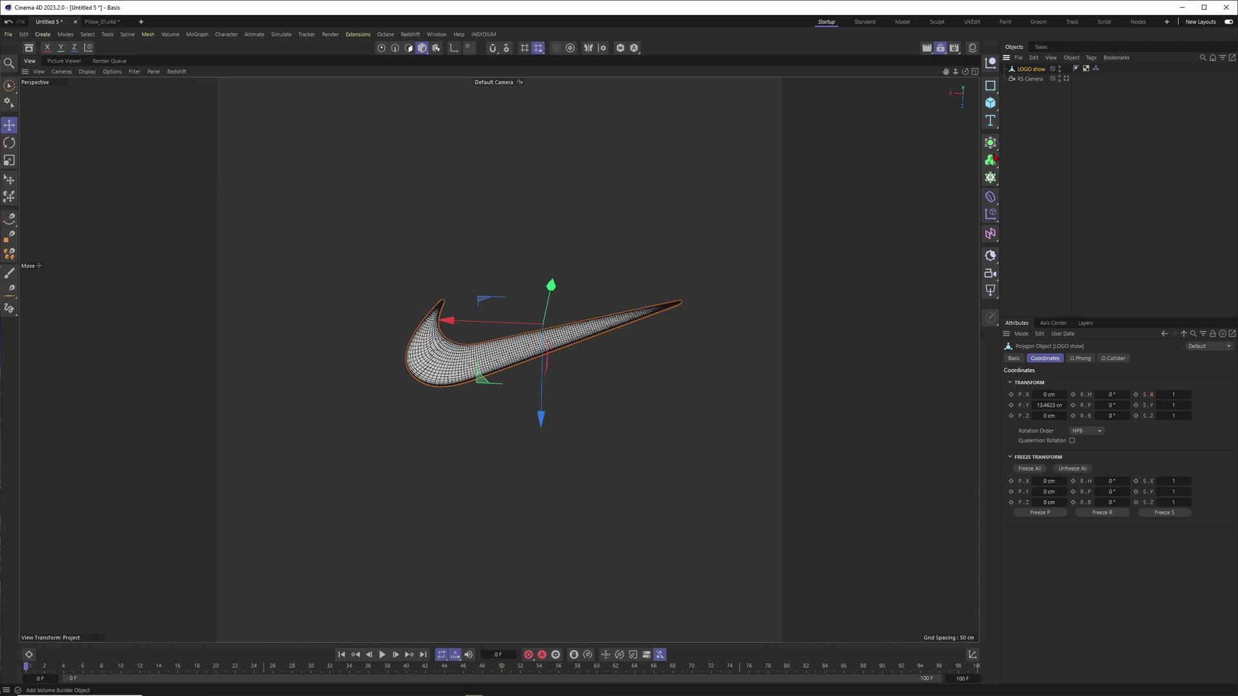
scroll(522, 351, "up", 3)
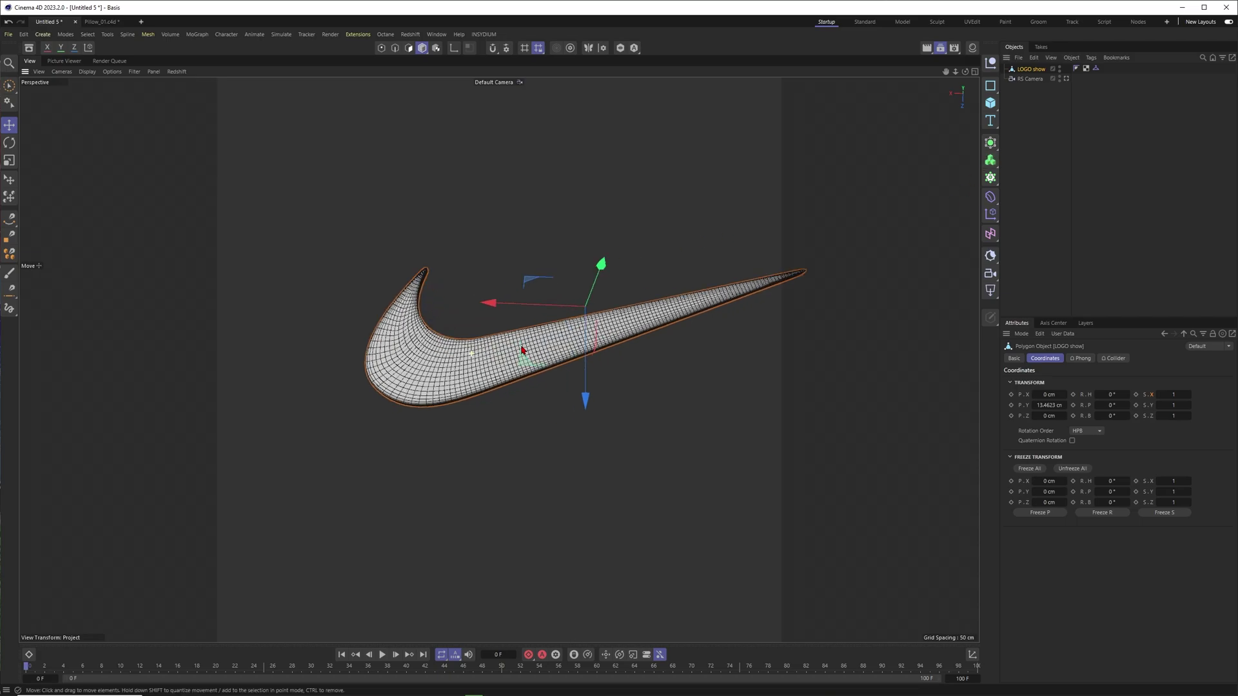
Examine the LOGO show mesh and look up the Collider simulation tag for it
scroll(522, 351, "up", 2)
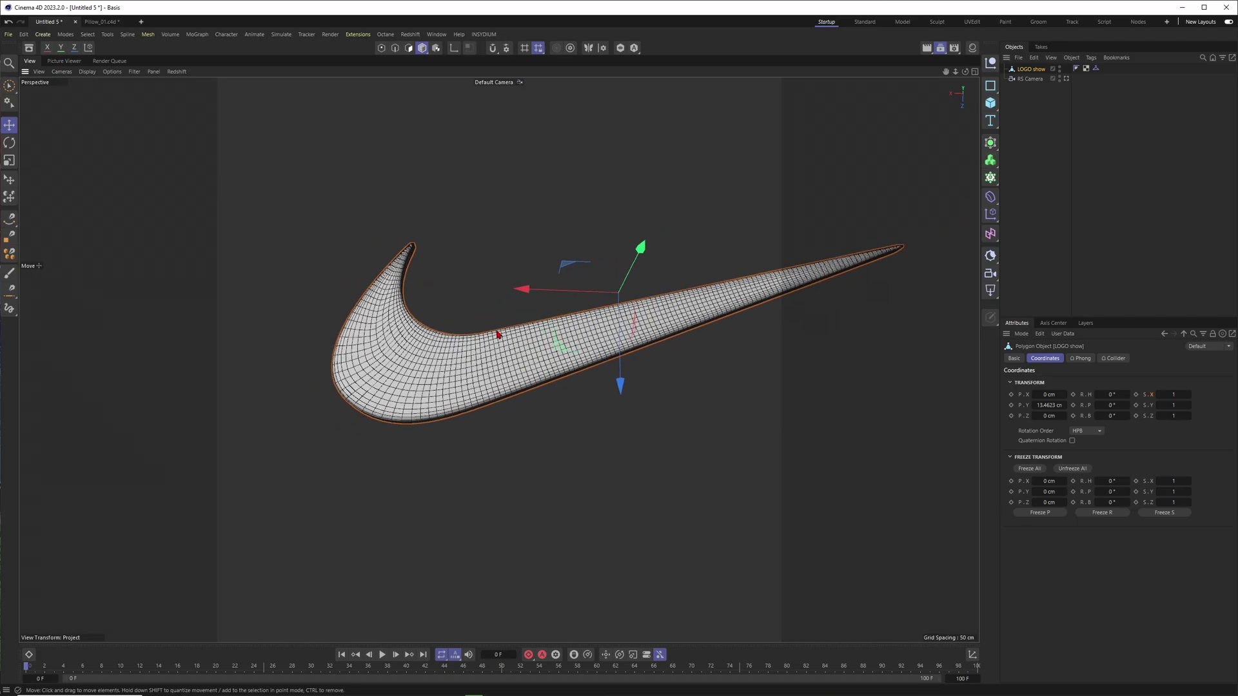
left_click_drag(433, 344, 539, 289, "alt")
right_click_drag(539, 289, 488, 275, "alt")
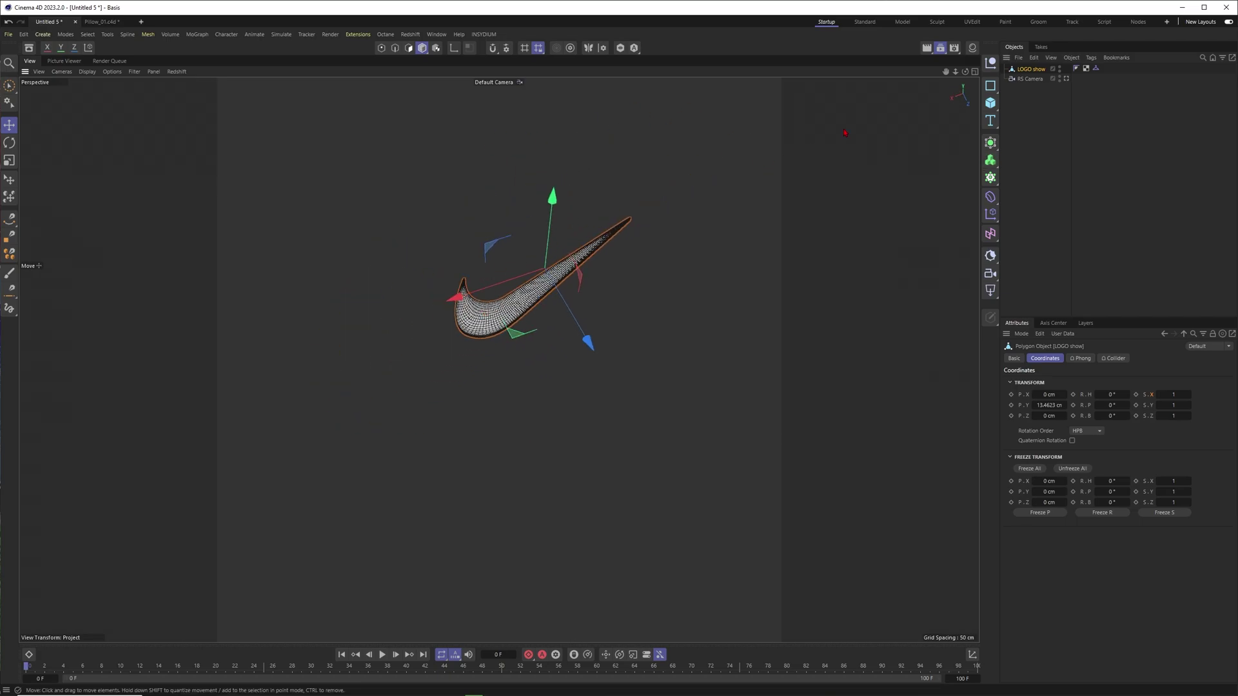
left_click(1079, 109)
left_click(1026, 70)
right_click(1030, 70)
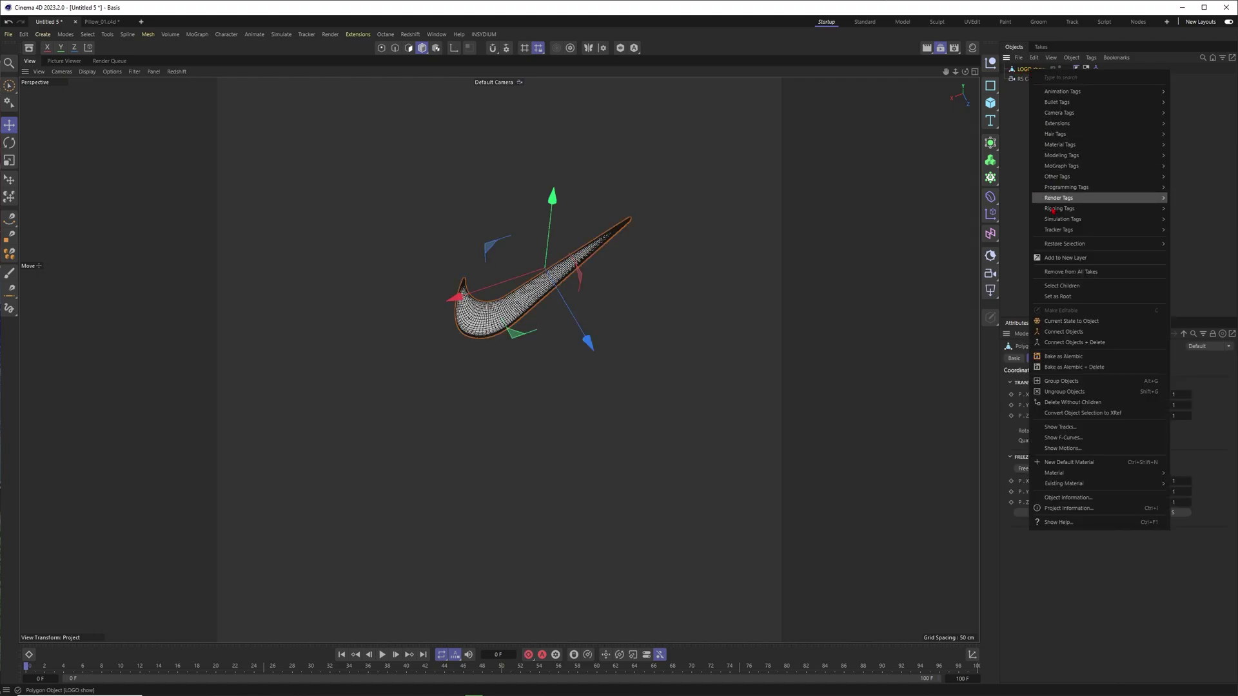
mouse_move(1064, 219)
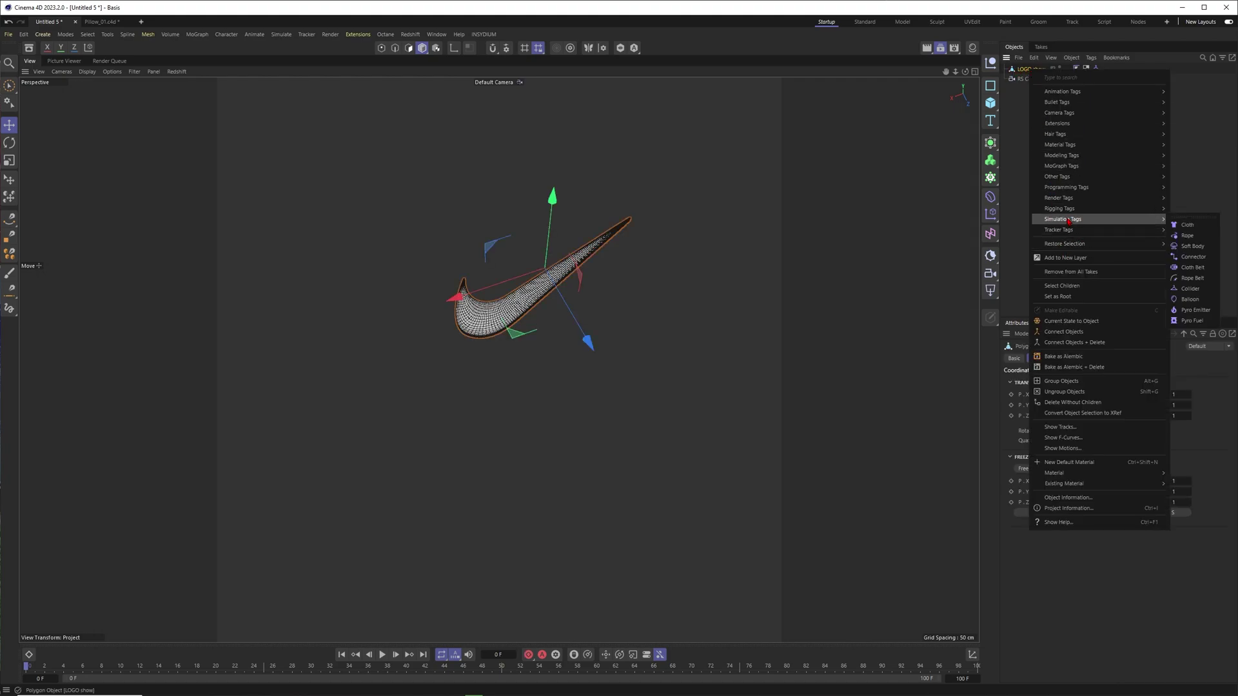
left_click(1193, 288)
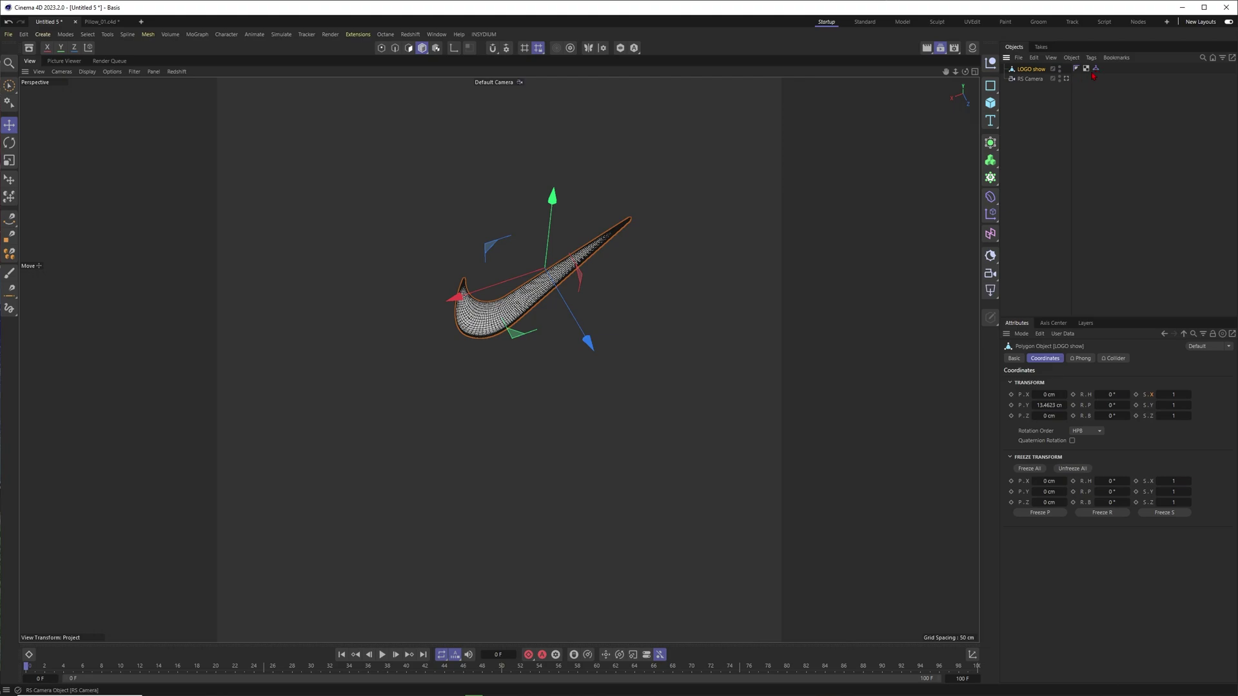
Add a Cylinder primitive at the centre of the scene, on the logo
left_click_drag(671, 236, 624, 226, "alt")
middle_click_drag(624, 226, 568, 224, "alt")
left_click(569, 224)
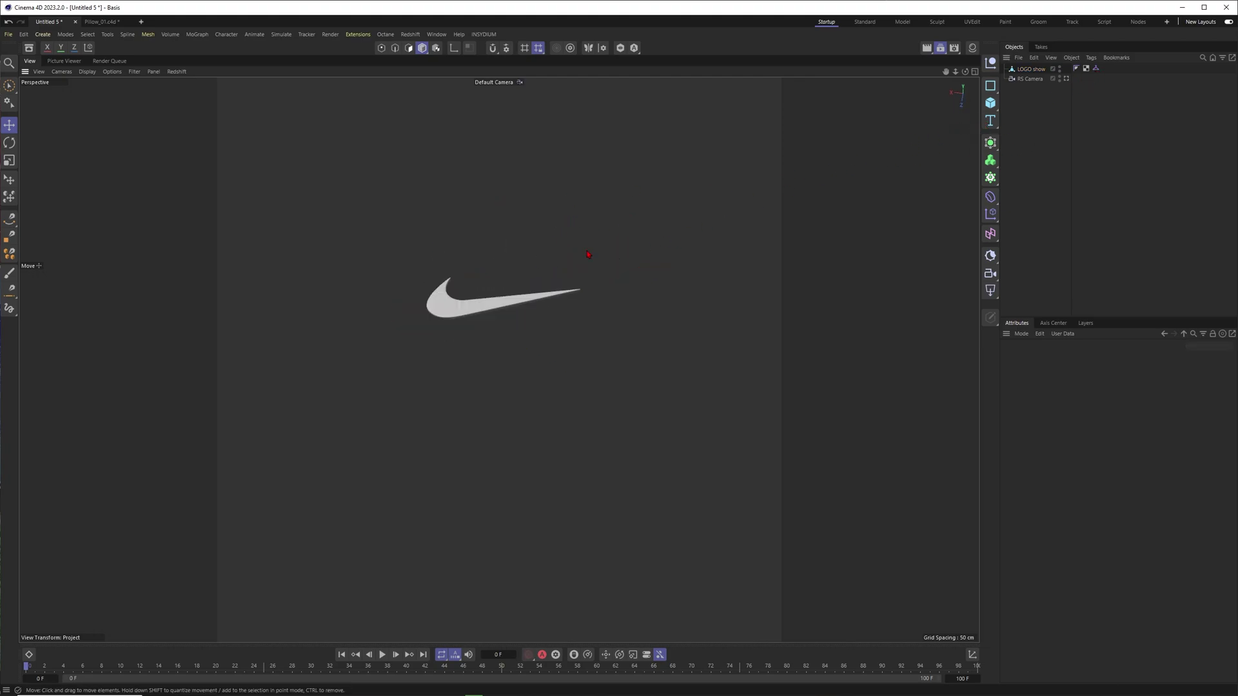
middle_click_drag(486, 297, 452, 337, "alt")
mouse_move(452, 336)
right_mouse_down("alt")
mouse_move(467, 342)
mouse_move(447, 341)
right_mouse_up("alt")
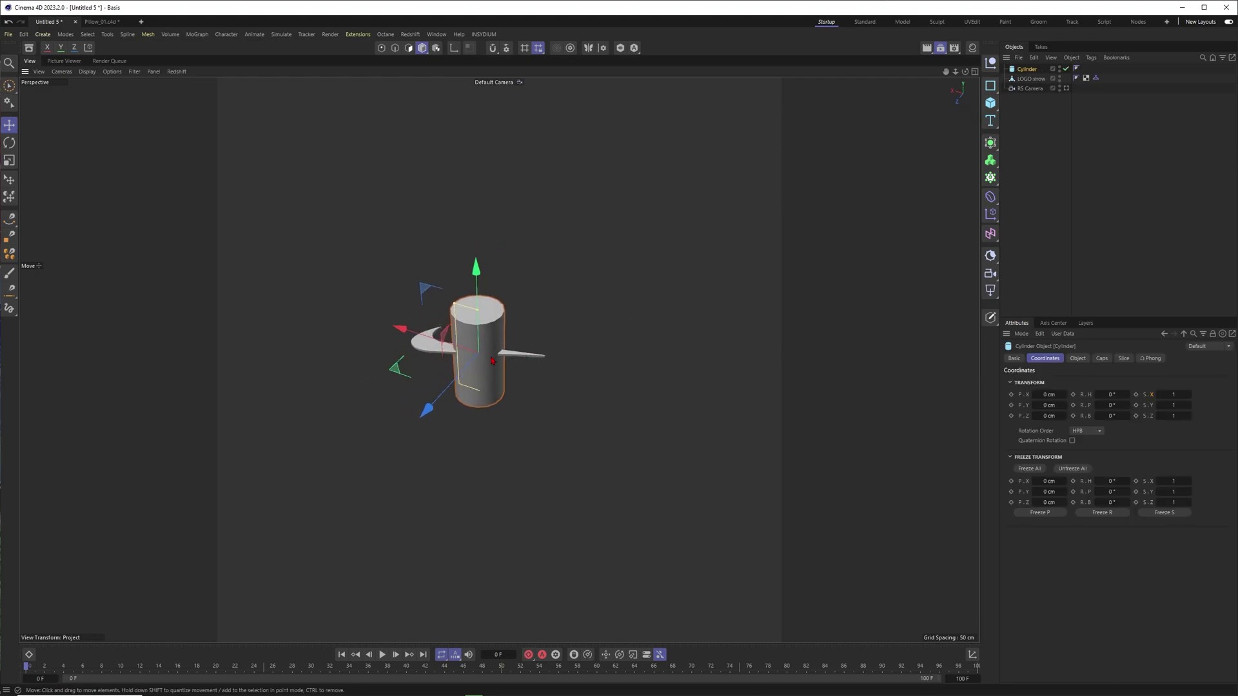
Shape the cylinder into a flat disc about 6.5 cm high and about 295 cm in radius, just beneath the logo
scroll(505, 291, "up", 5)
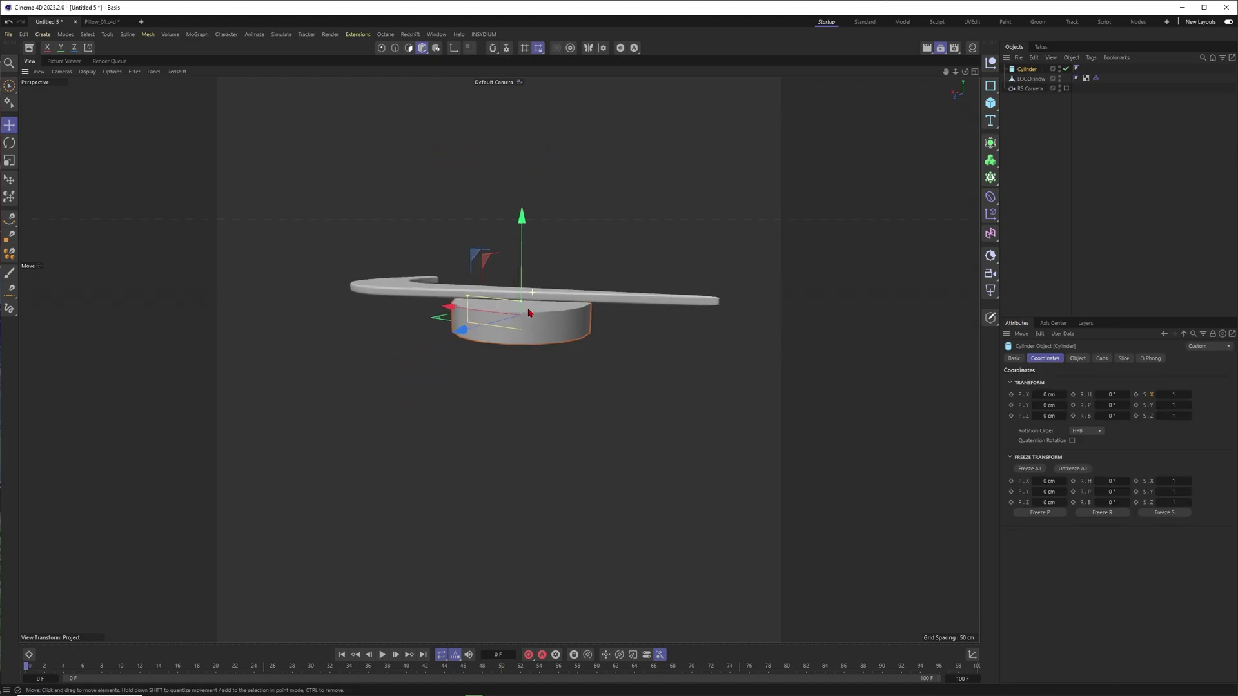
left_click_drag(533, 312, 482, 362, "alt")
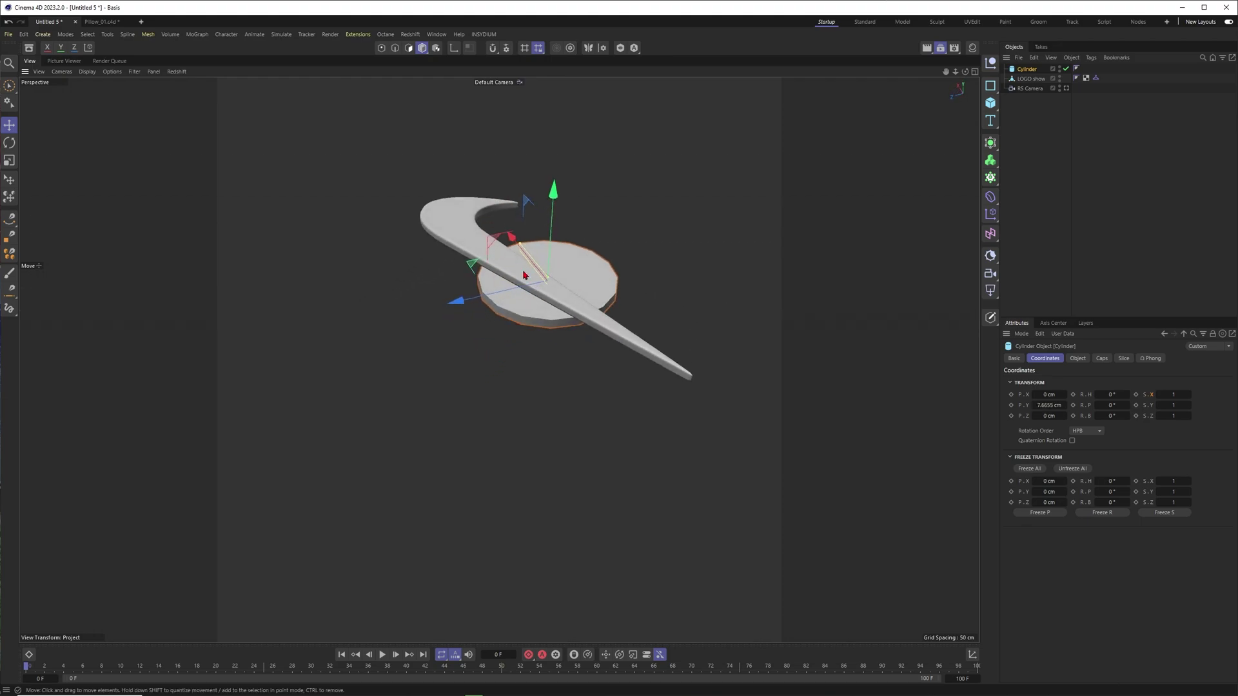
right_click_drag(525, 273, 497, 274, "alt")
left_click_drag(497, 274, 579, 332, "alt")
middle_click_drag(579, 333, 627, 370, "alt")
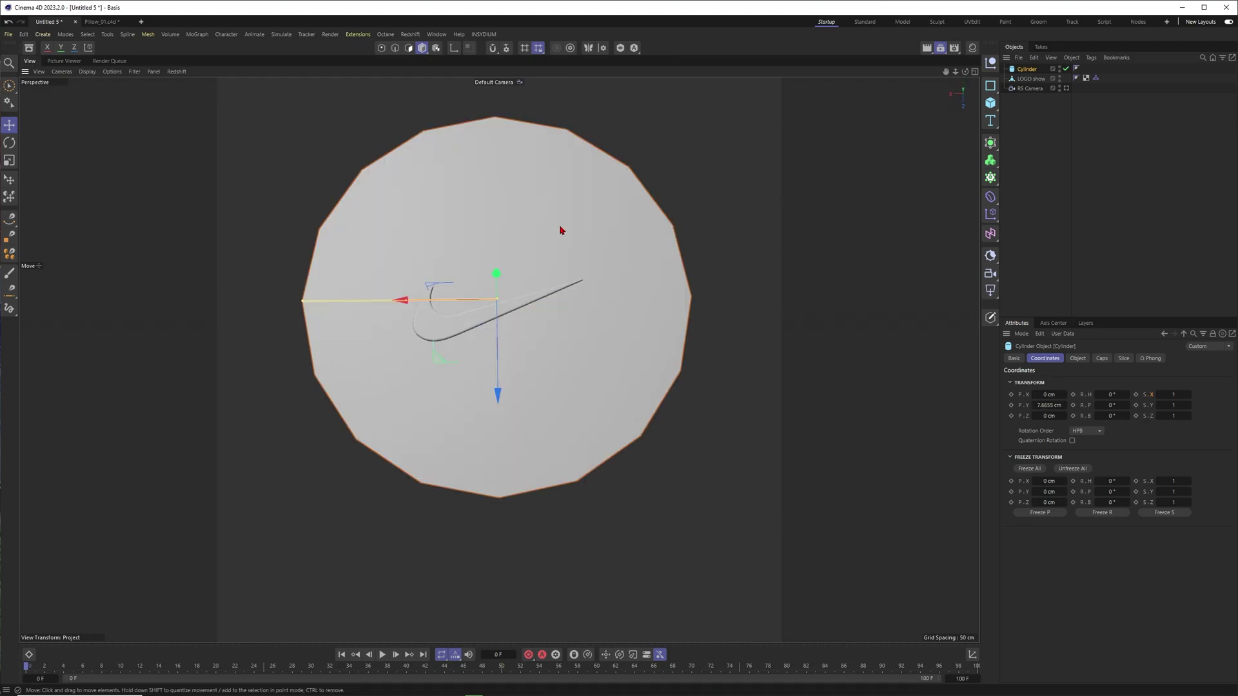
Display the mesh lines on the shaded objects in the viewport
left_click_drag(561, 232, 518, 283, "alt")
key("n")
key("b")
mouse_move(529, 293)
right_mouse_down("alt")
mouse_move(572, 296)
mouse_move(537, 297)
right_mouse_up("alt")
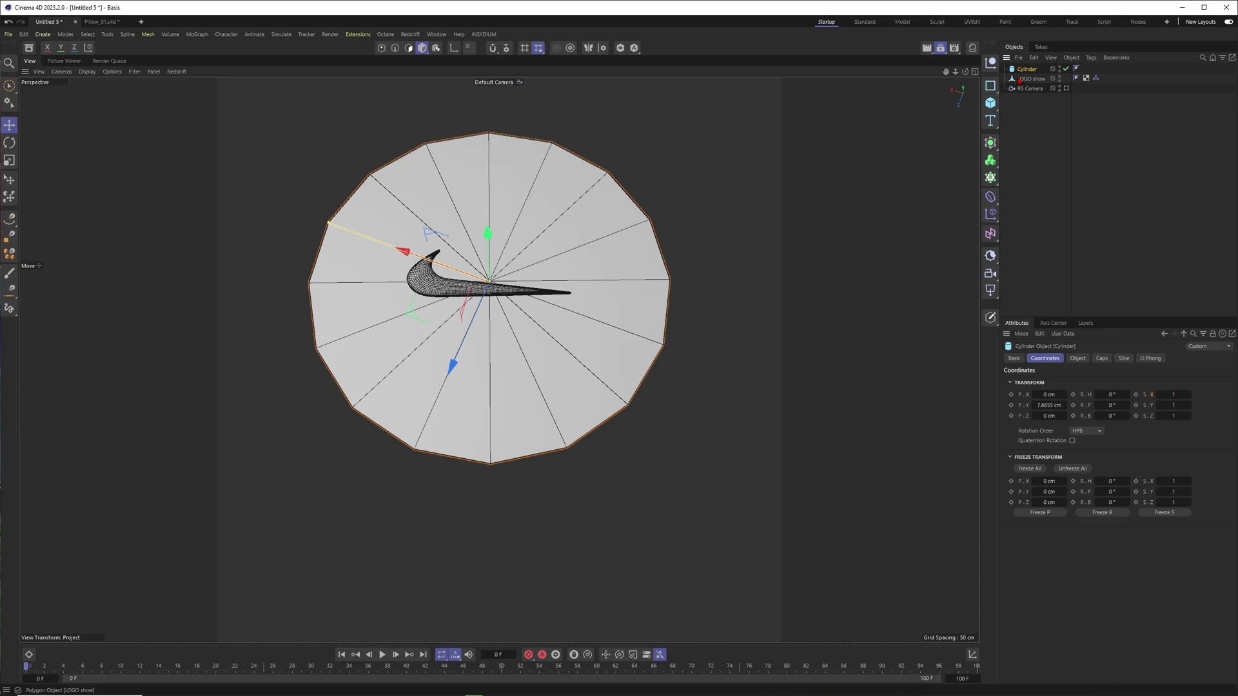
Set the cylinder's cap segments to 20 and its rotation segments to 150
left_click(1078, 358)
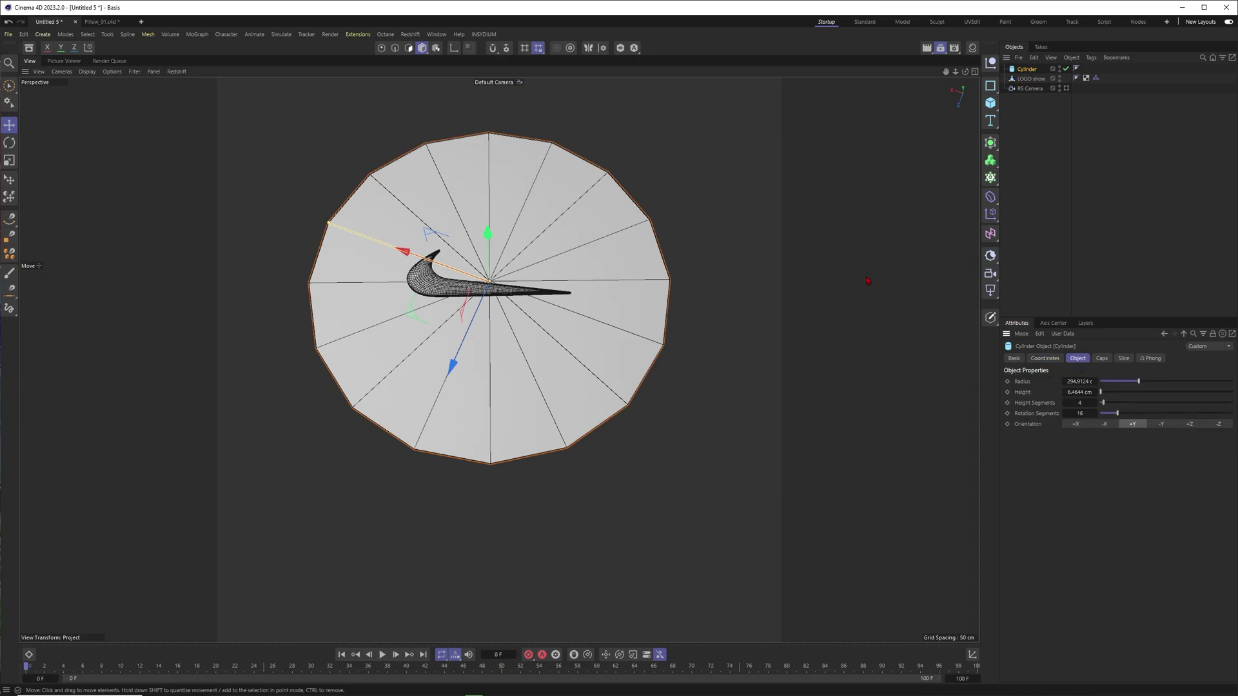
left_click_drag(1118, 414, 1193, 415)
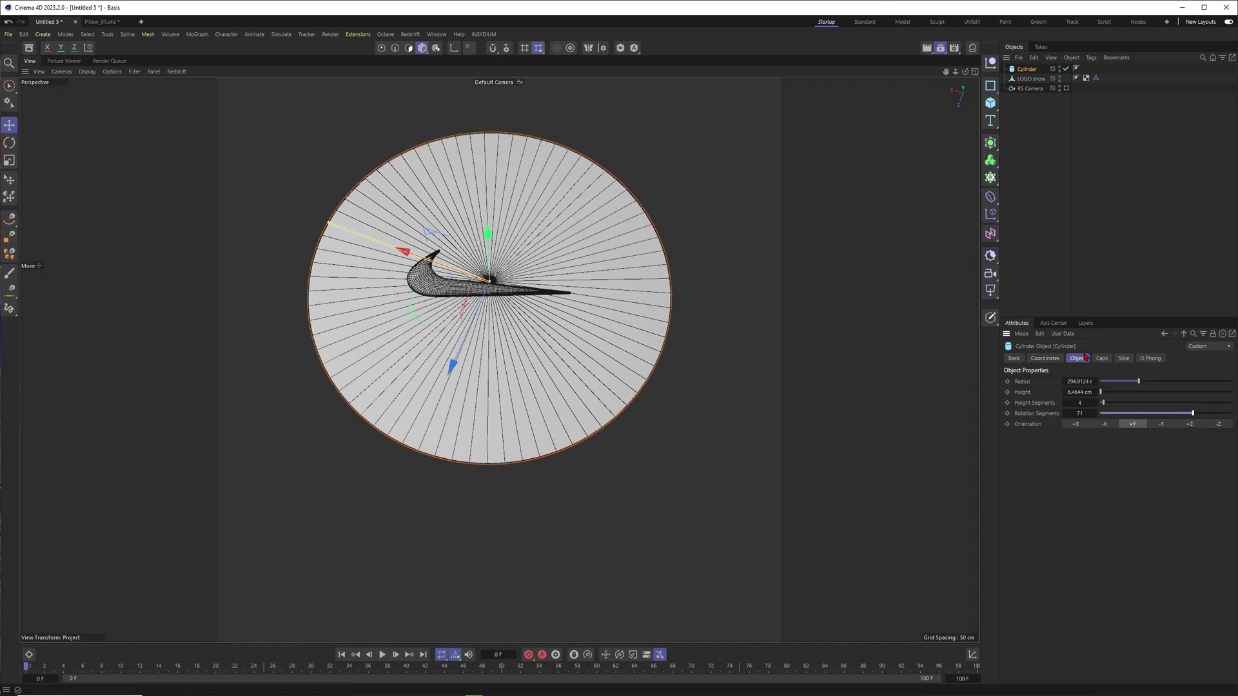
left_click(1102, 359)
left_click_drag(1079, 392, 1222, 392)
left_click(1078, 358)
left_click_drag(1079, 413, 1100, 413)
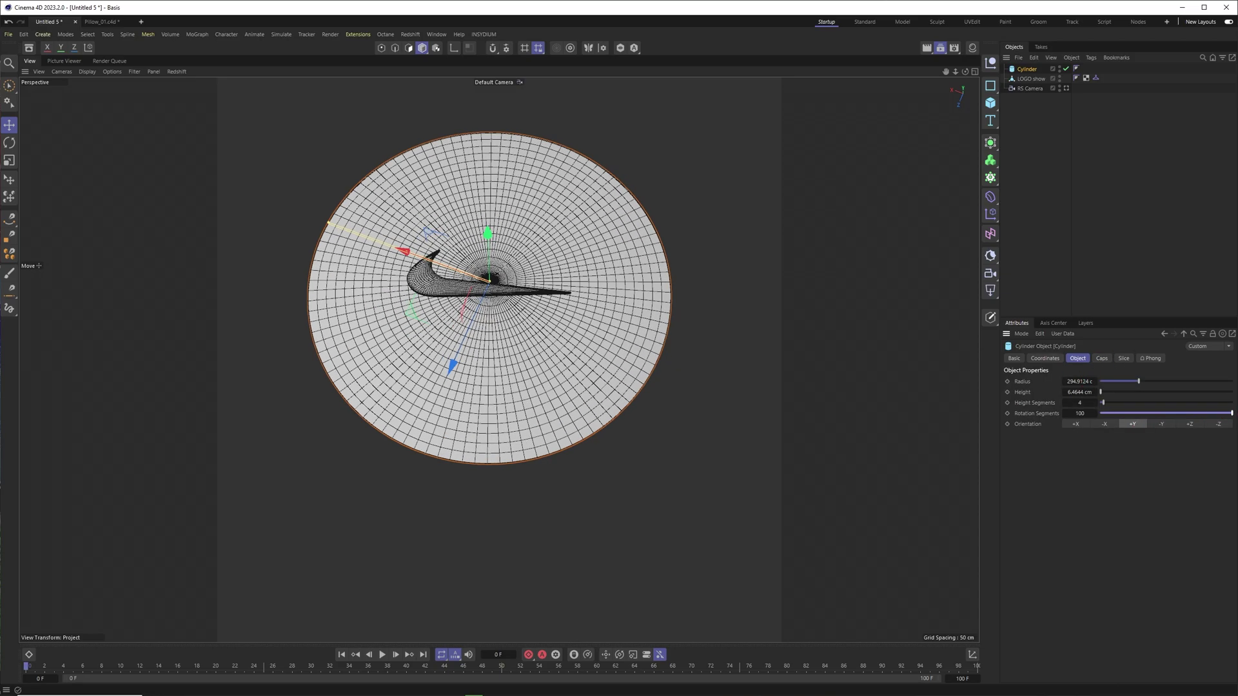
key("Return")
Set the cylinder's cap segments to 50
left_click(1102, 358)
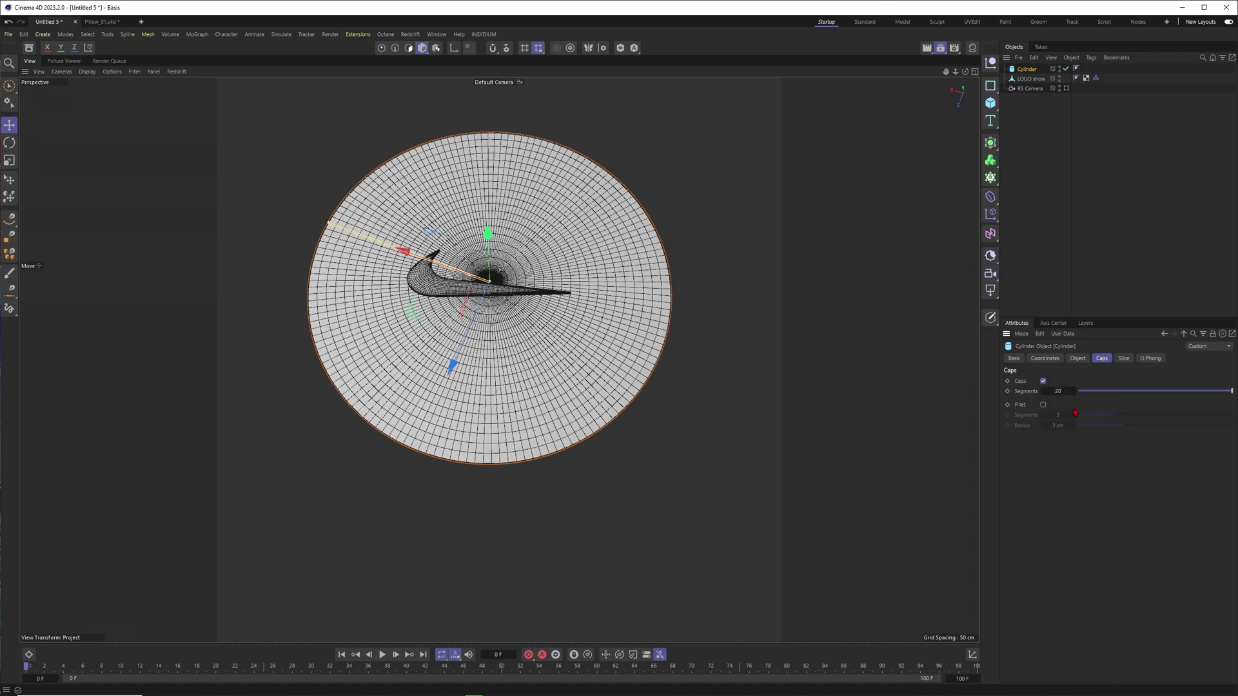
double_click(1059, 392)
type("50")
key("Return")
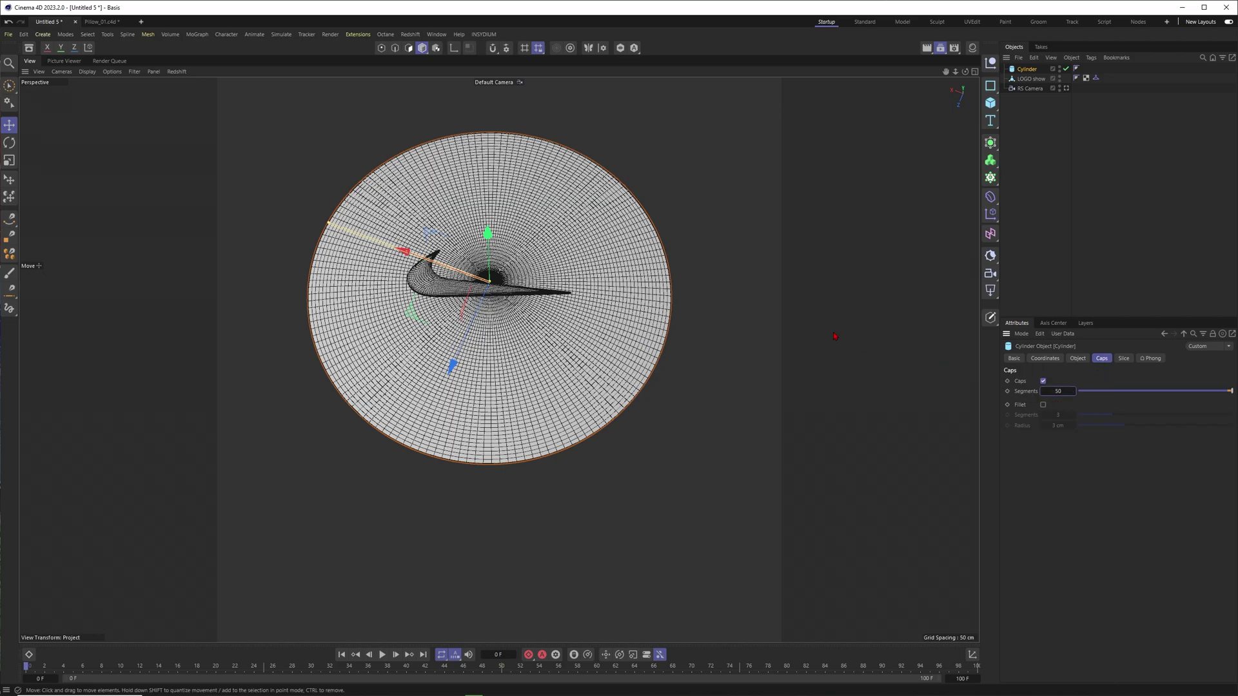
Set the cylinder's height segments to 1 and its height to 3 cm
left_click_drag(574, 321, 613, 355, "alt")
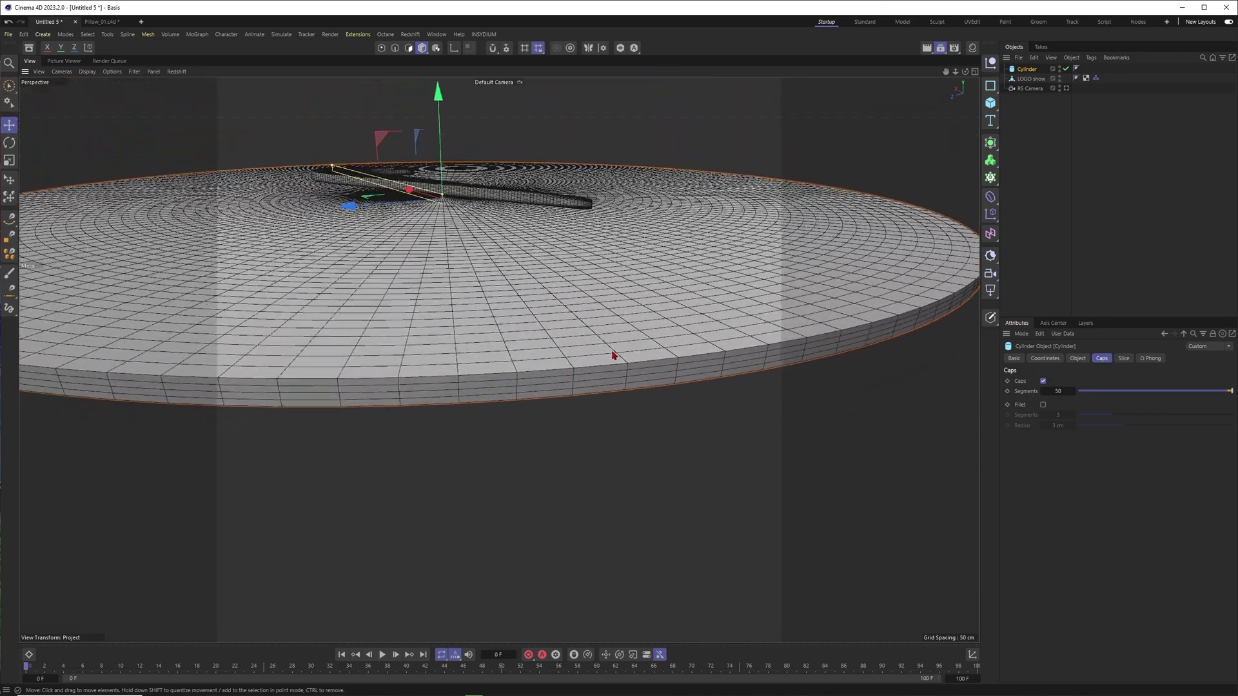
left_click(1077, 359)
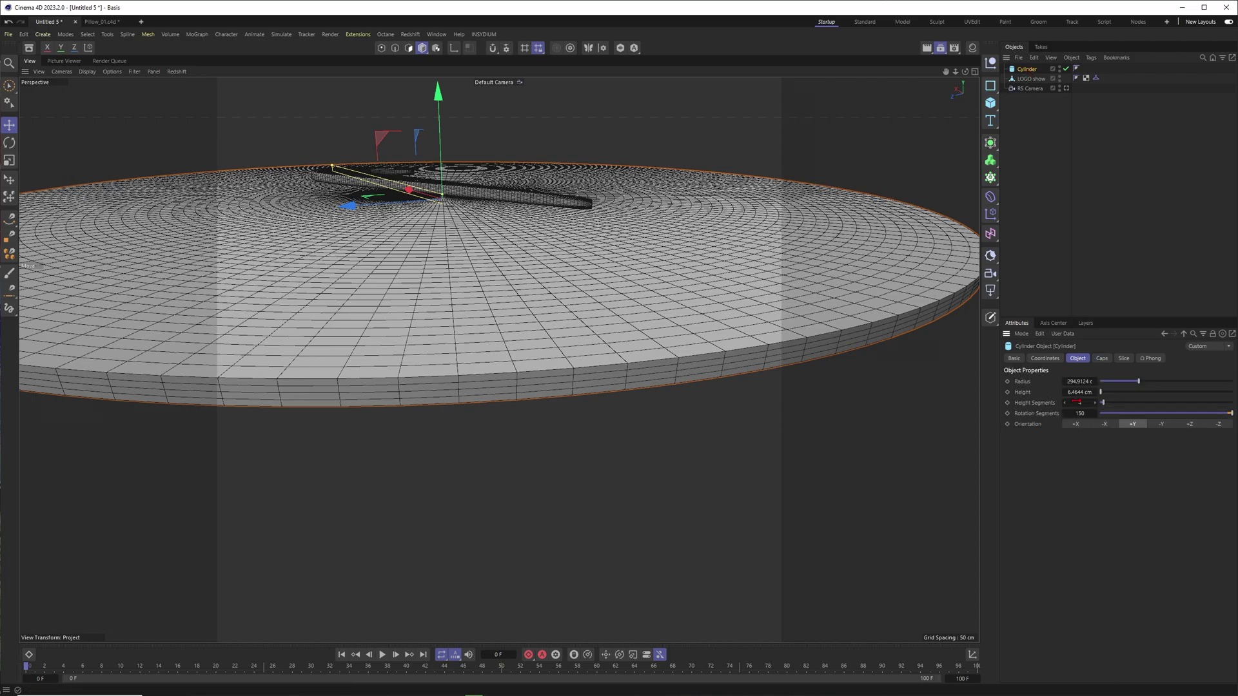
left_click_drag(1077, 402, 1069, 403)
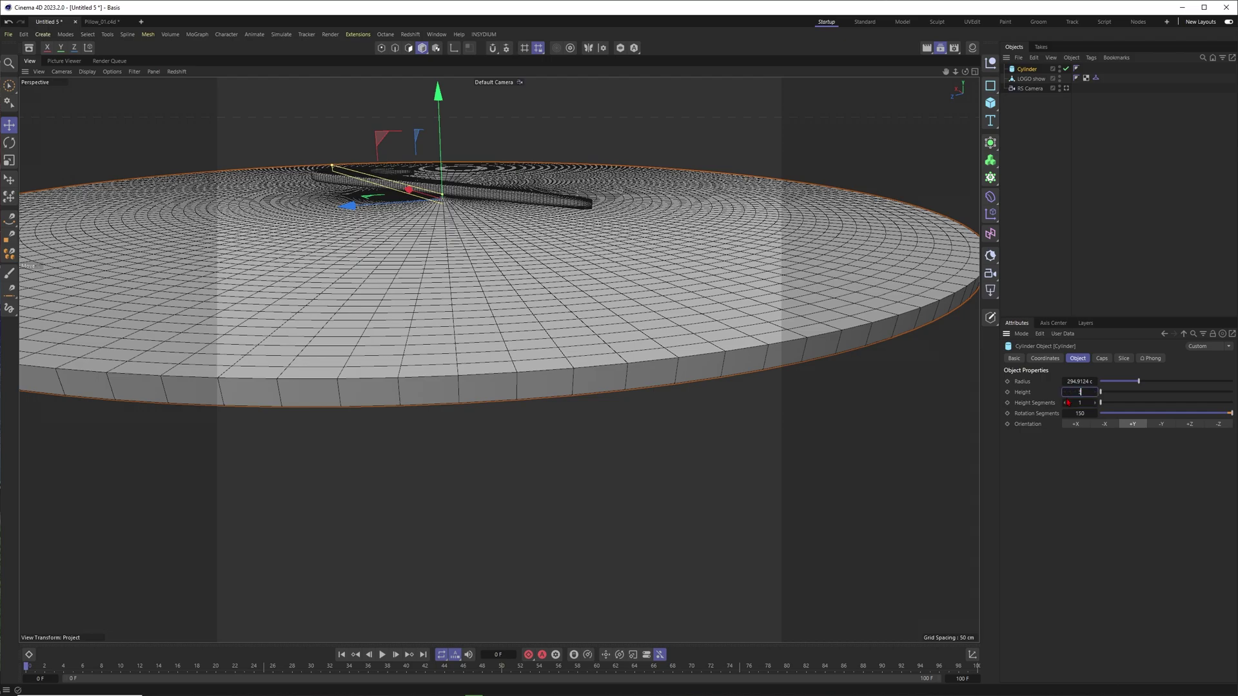
key("Return")
Raise the cylinder in the Right view until it sits just beneath the logo, and return to the perspective view
left_click_drag(710, 337, 465, 328, "alt")
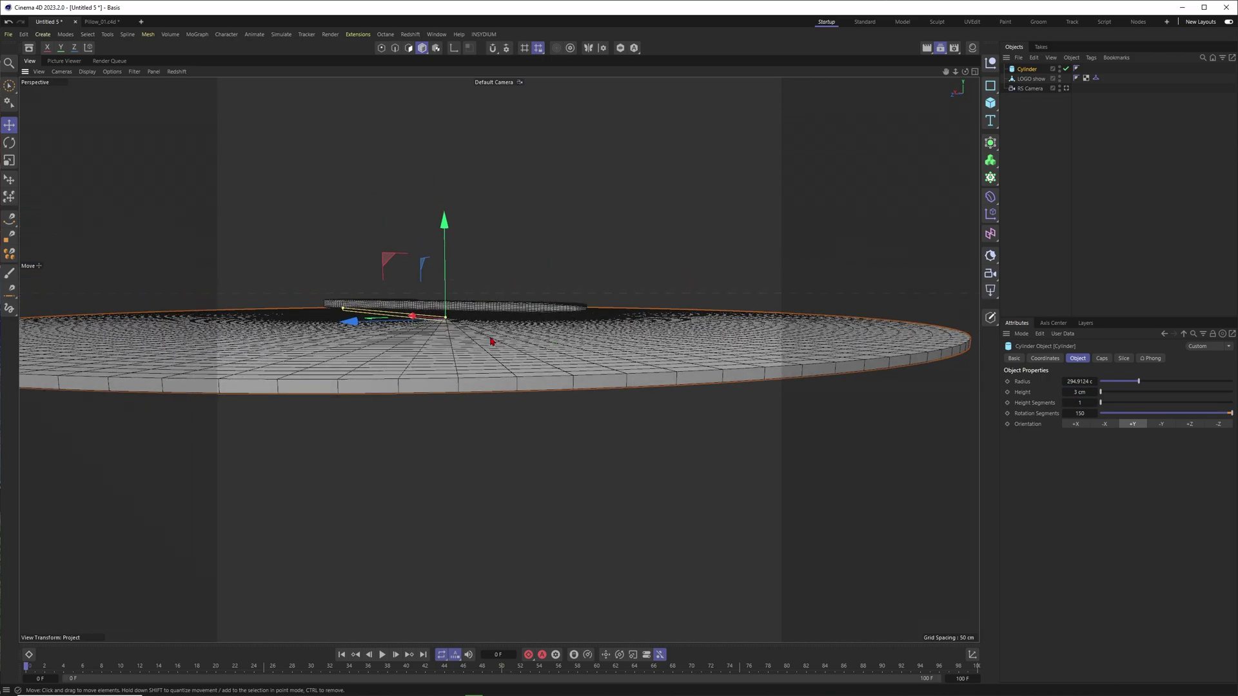
key("F3")
scroll(503, 361, "up", 8)
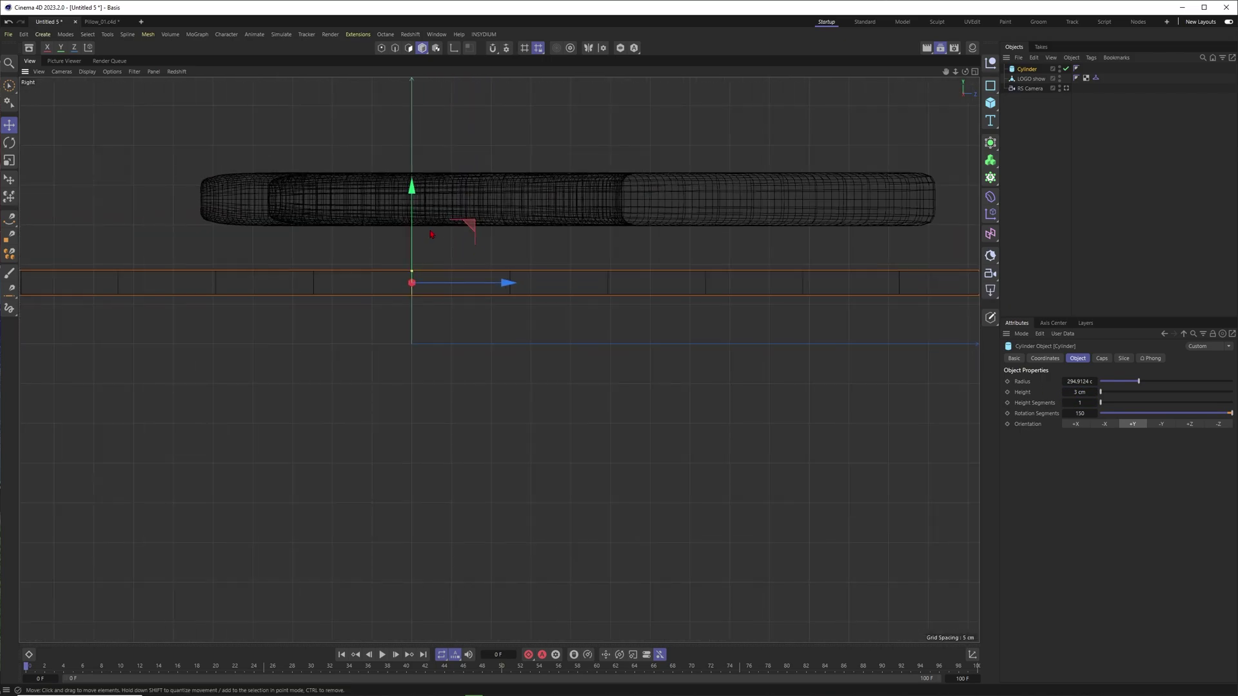
left_click_drag(411, 188, 411, 159)
middle_click_drag(477, 197, 408, 236, "alt")
right_click_drag(509, 249, 483, 257, "alt")
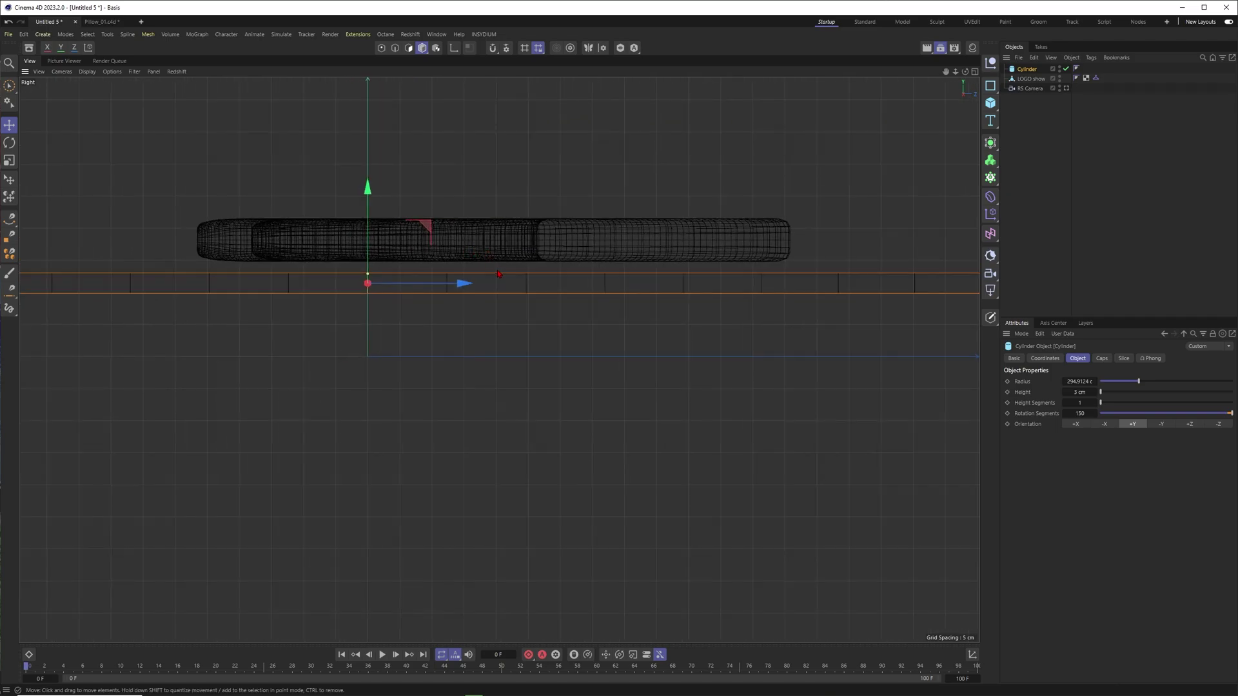
key("F1")
left_click_drag(449, 301, 567, 298, "alt")
right_click_drag(567, 298, 429, 287, "alt")
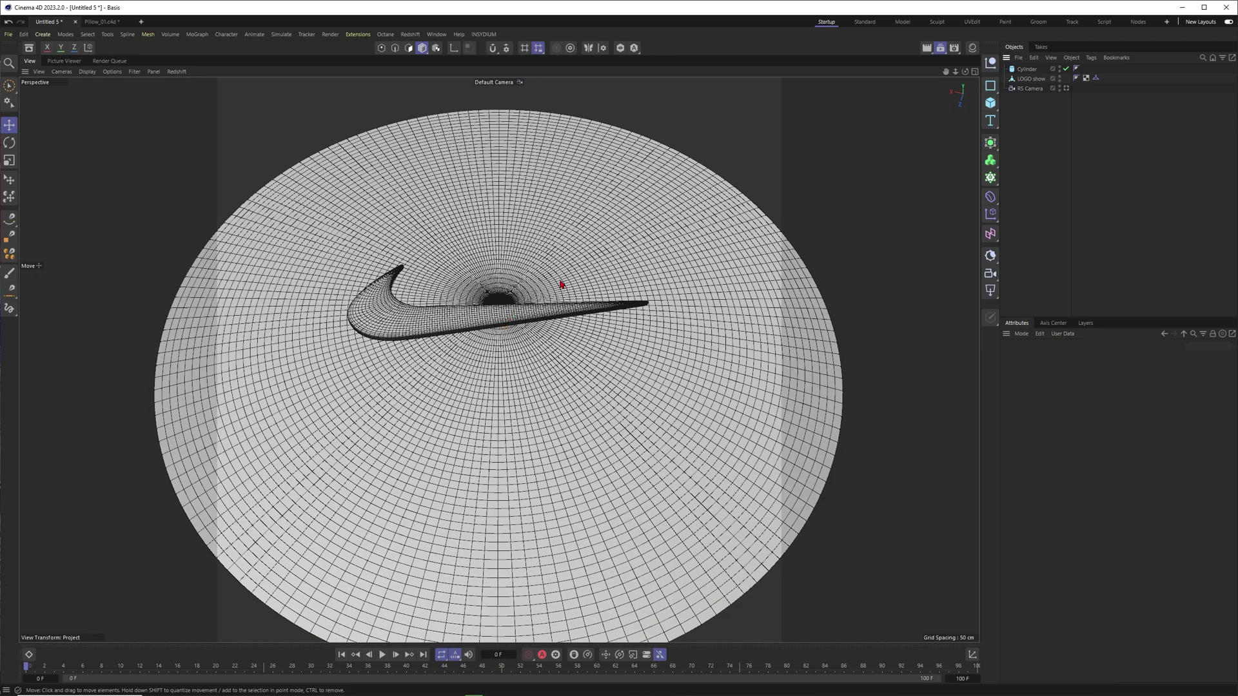
left_click_drag(553, 321, 584, 365, "alt")
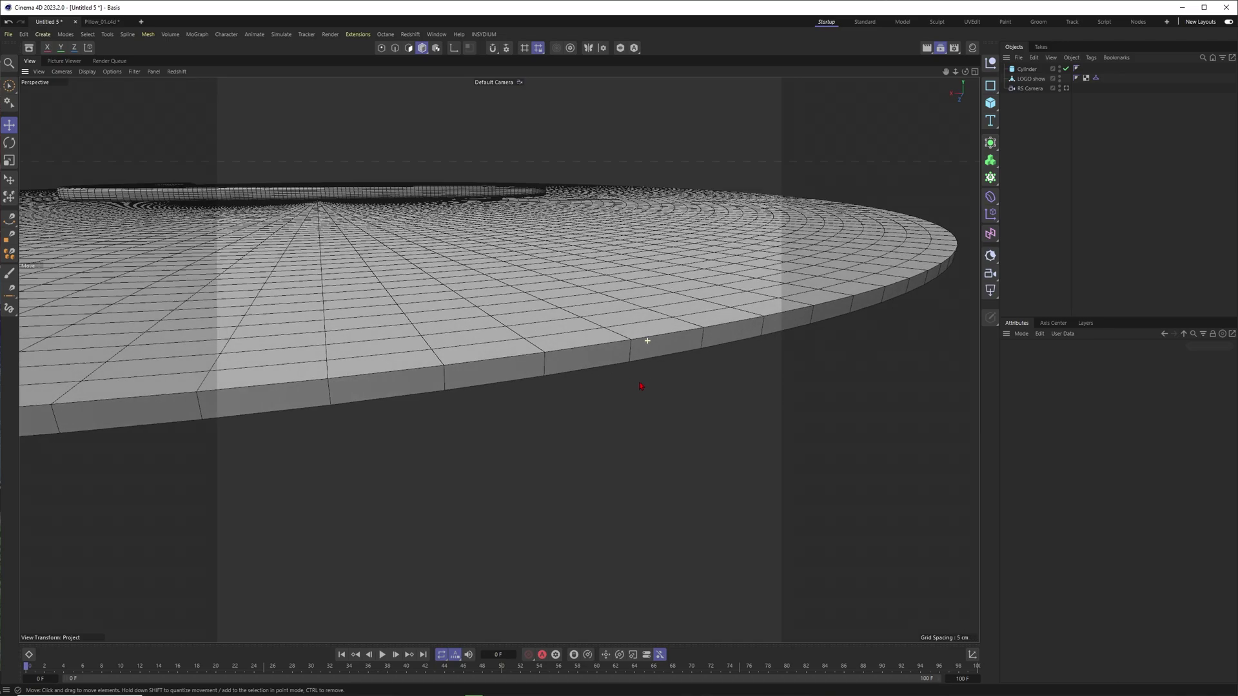
Try a Disc primitive with an outer radius of about 211 cm above the cylinder, and delete it
left_click(990, 102)
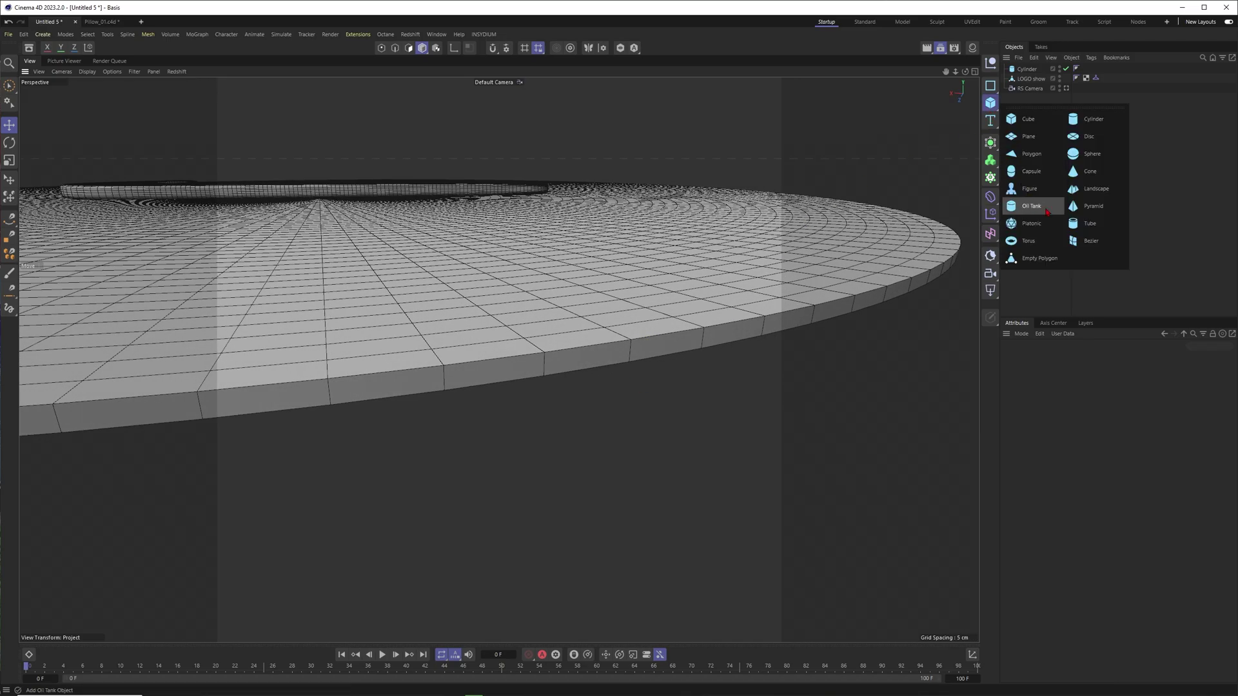
left_click(1089, 136)
scroll(470, 269, "down", 3)
left_click_drag(457, 213, 452, 130)
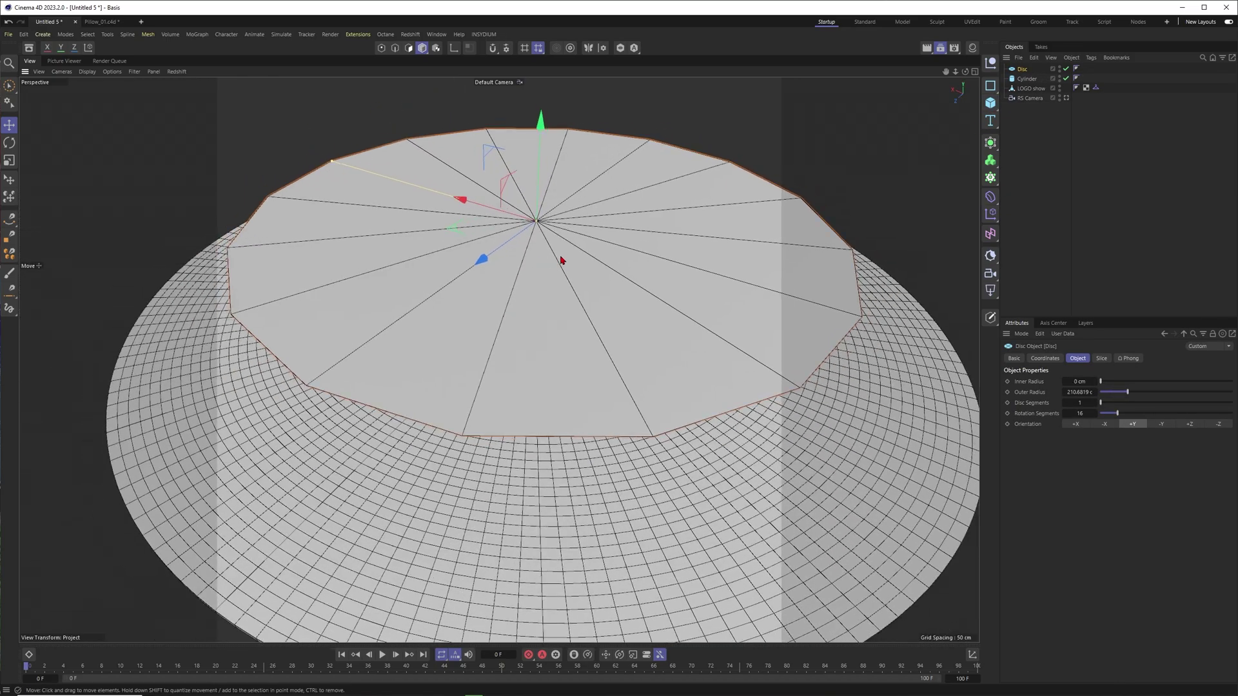
left_click(890, 142)
left_click(1018, 71)
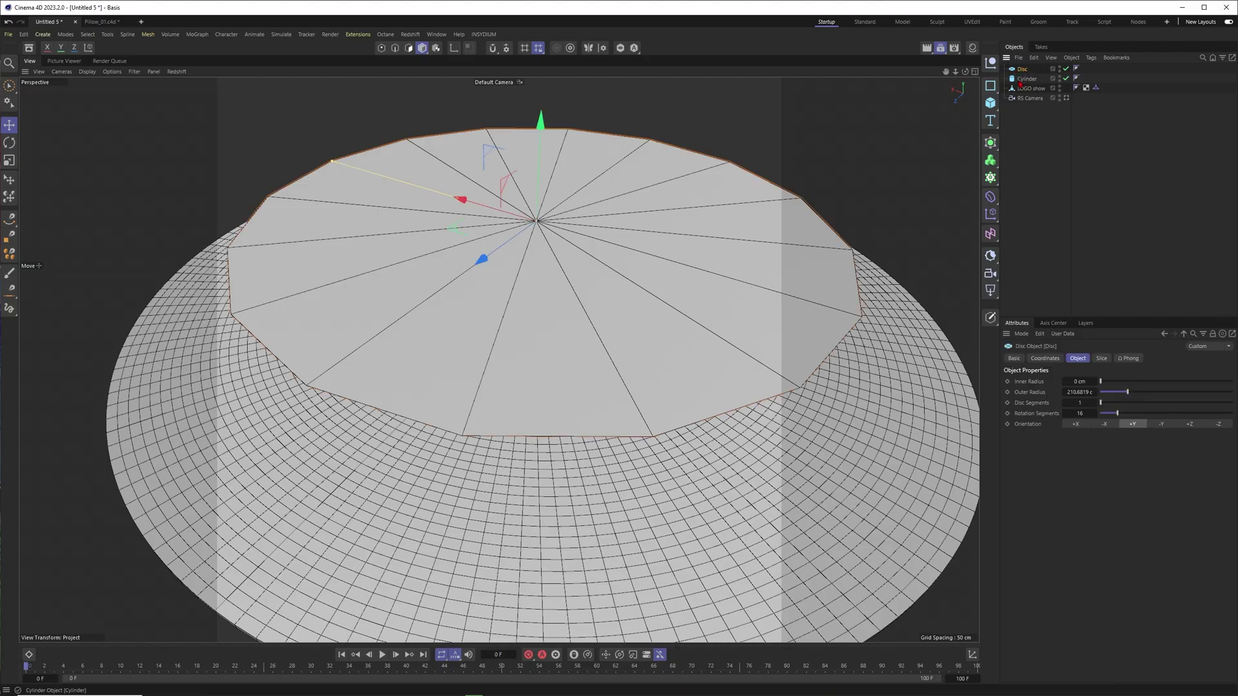
key("Delete")
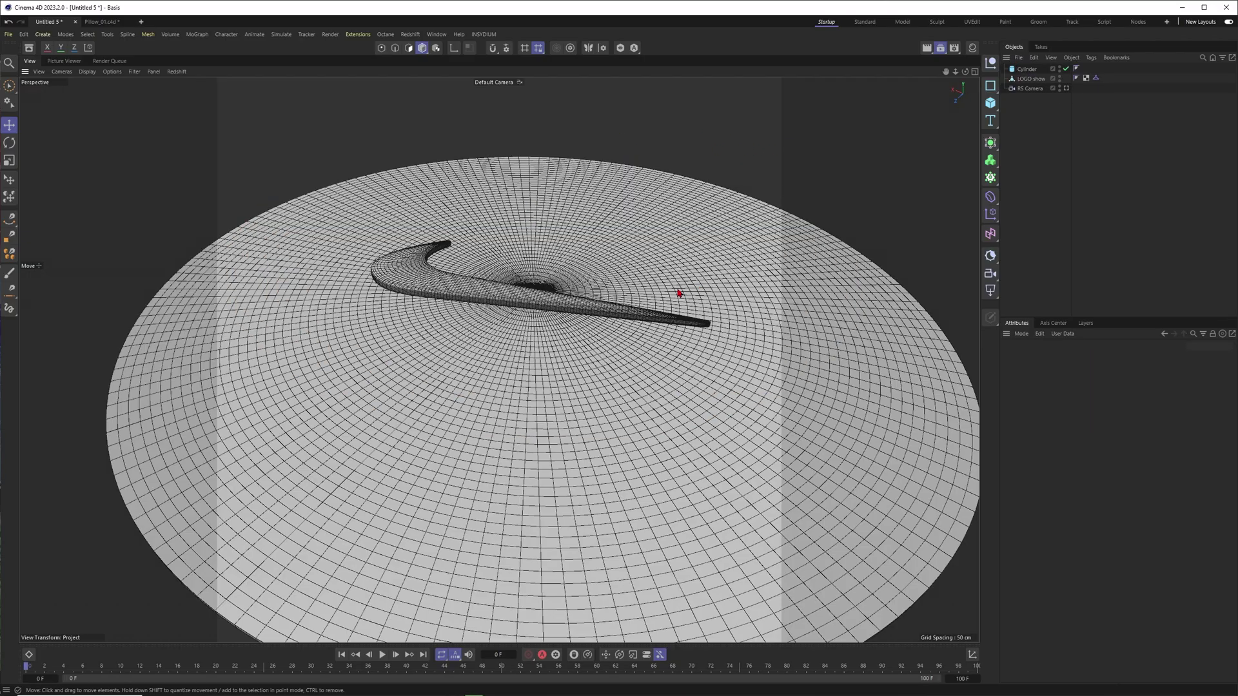
Put the cylinder under a Remesh generator to replace its radial topology
left_click_drag(678, 294, 436, 263, "alt")
right_click_drag(436, 263, 516, 221, "alt")
left_click_drag(516, 222, 418, 241, "alt")
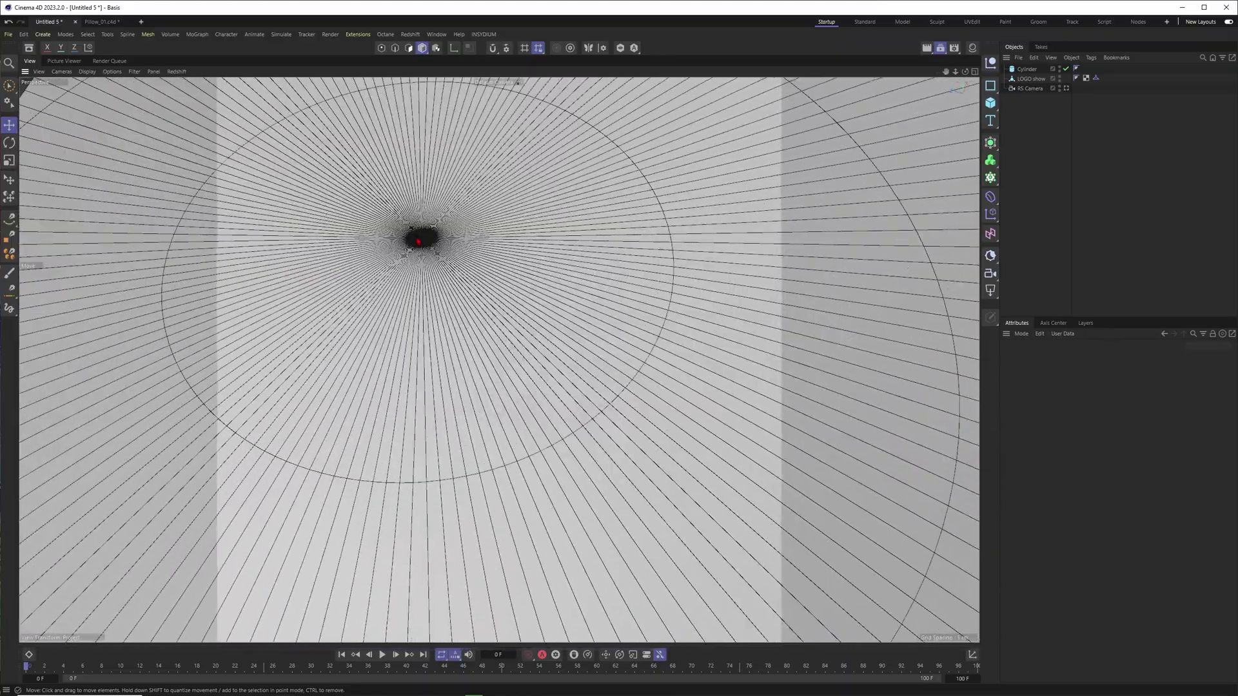
right_click_drag(419, 239, 456, 310, "alt")
left_click_drag(457, 311, 482, 308, "alt")
right_click_drag(482, 308, 508, 294, "alt")
left_click(1028, 70)
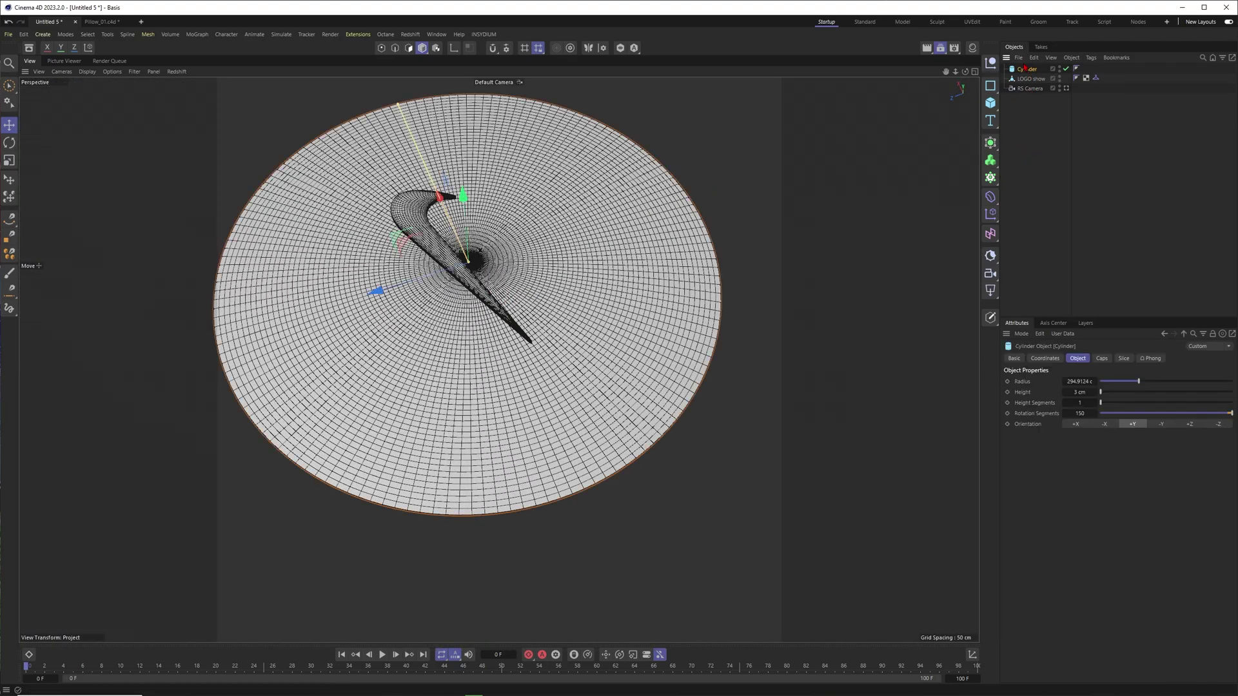
left_click(993, 150)
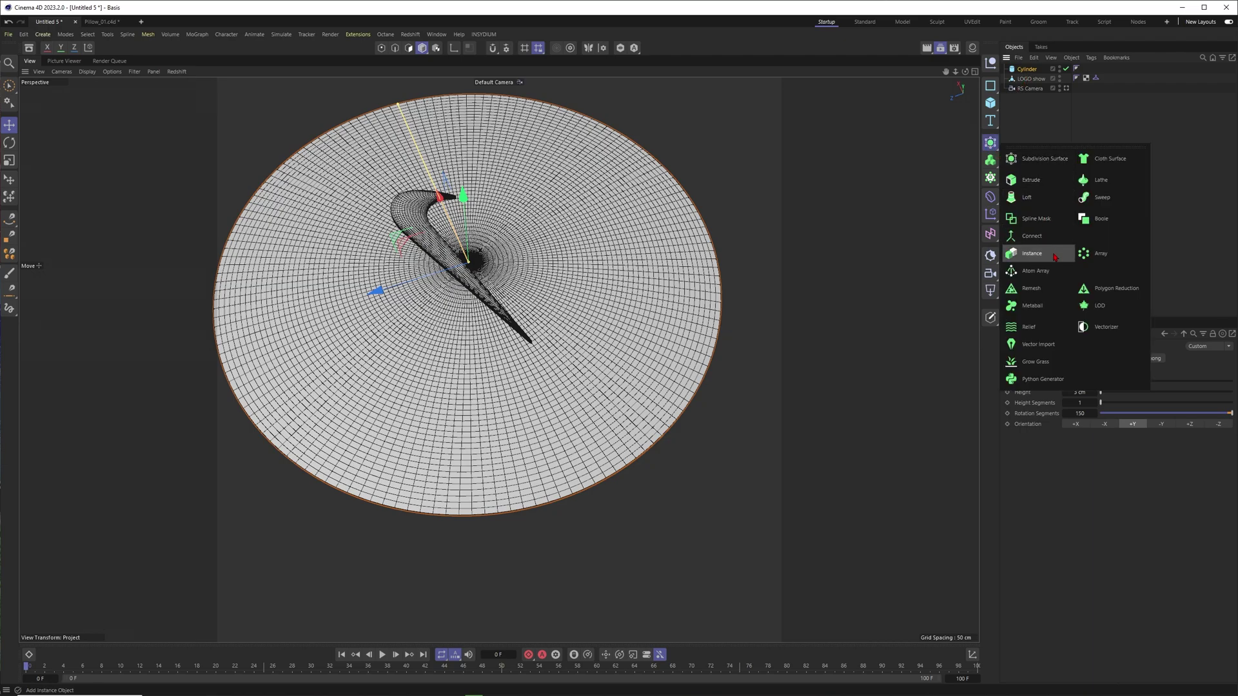
left_click(1033, 289)
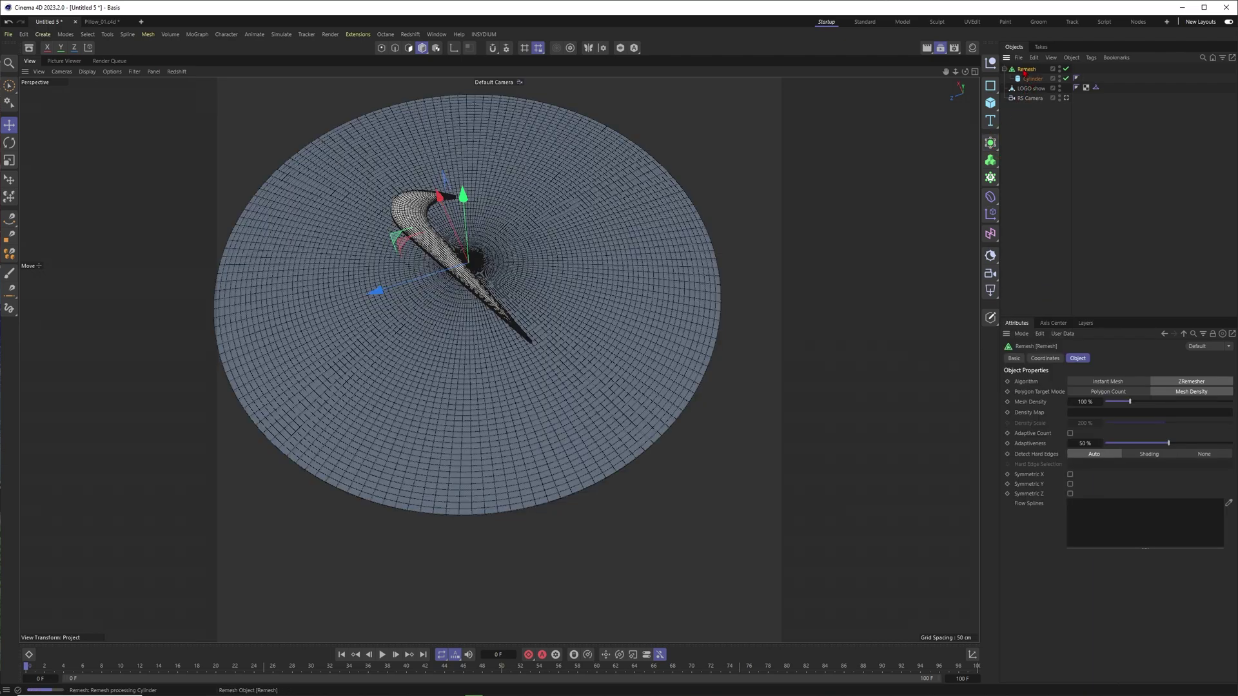
Enable symmetry in X, Y and Z on the Remesh generator
scroll(434, 185, "up", 6)
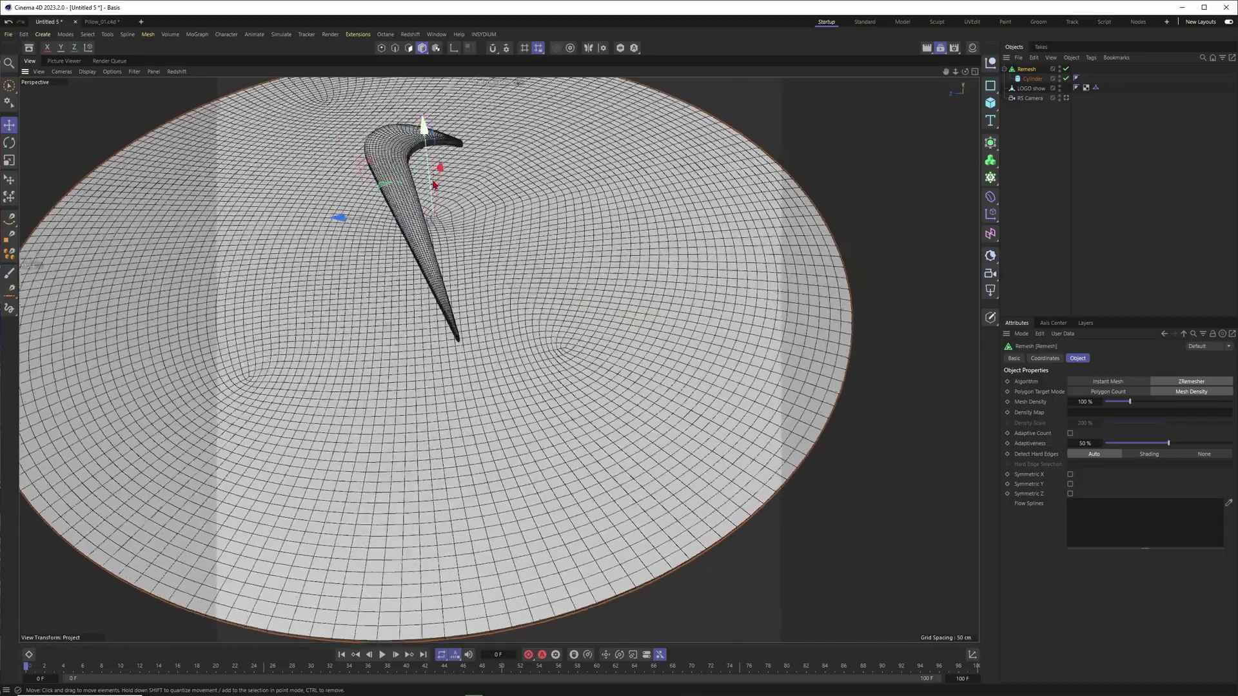
left_click_drag(434, 185, 472, 245, "alt")
scroll(420, 290, "down", 6)
mouse_move(468, 298)
left_mouse_down("alt")
mouse_move(420, 290)
mouse_move(470, 288)
left_mouse_up("alt")
scroll(466, 247, "up", 5)
left_click_drag(464, 245, 324, 204, "alt")
left_click_drag(449, 330, 604, 203, "alt")
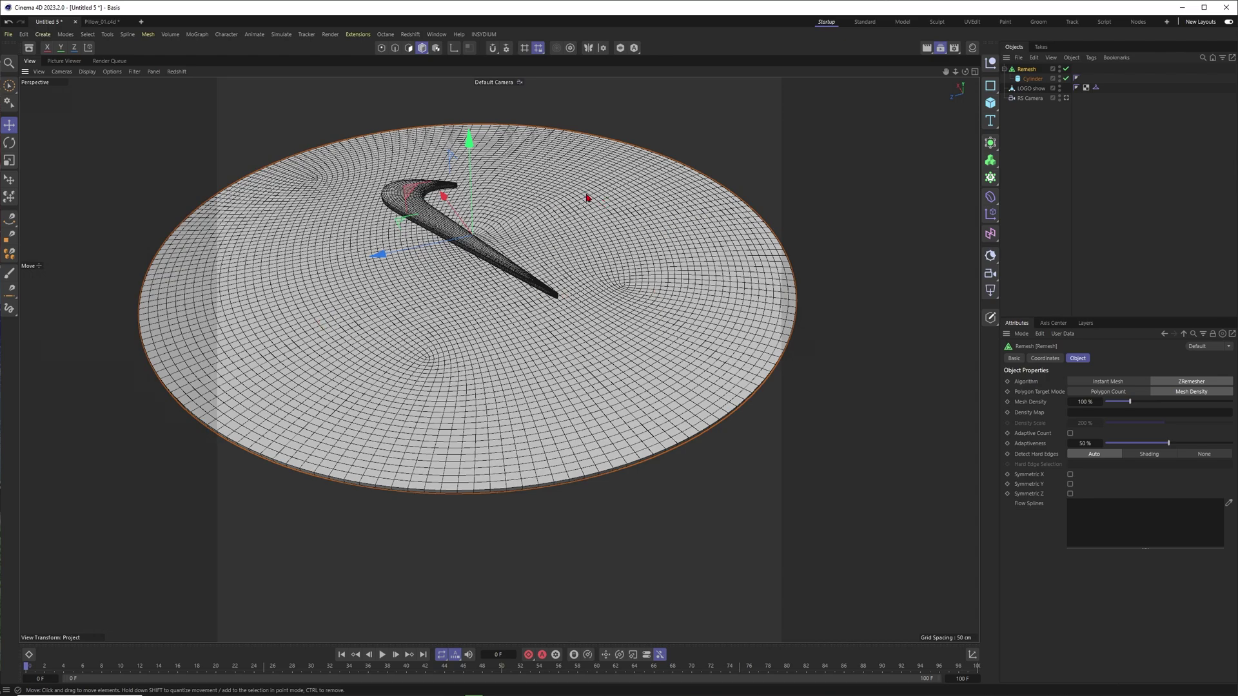
left_click(1070, 484)
left_click(1071, 494)
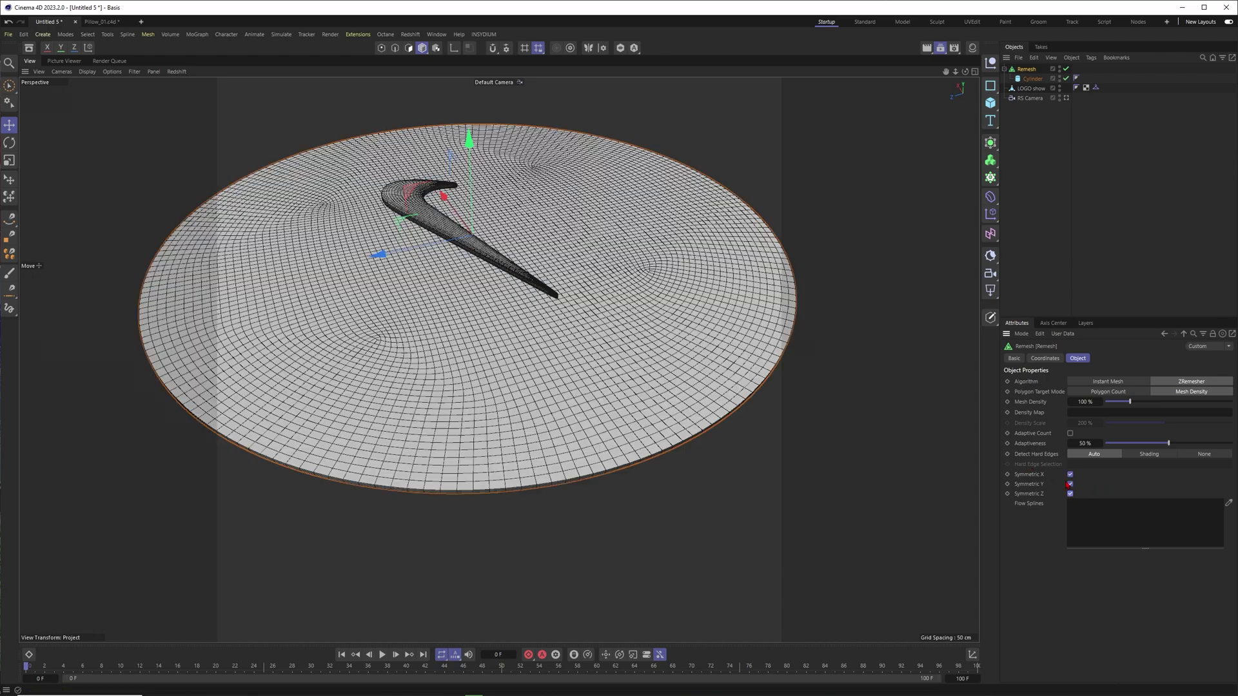
Set the cylinder's cap segments to 100 and inspect the denser remeshed topology
left_click_drag(396, 248, 537, 275, "alt")
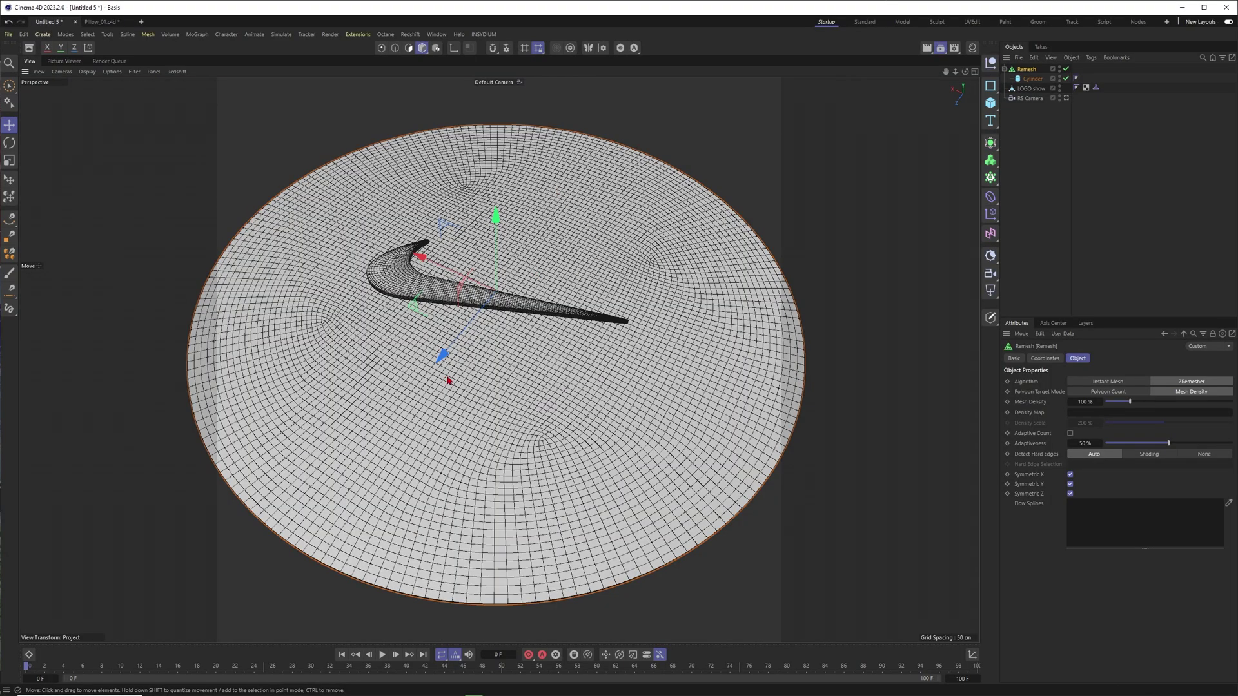
left_click_drag(600, 329, 526, 299, "alt")
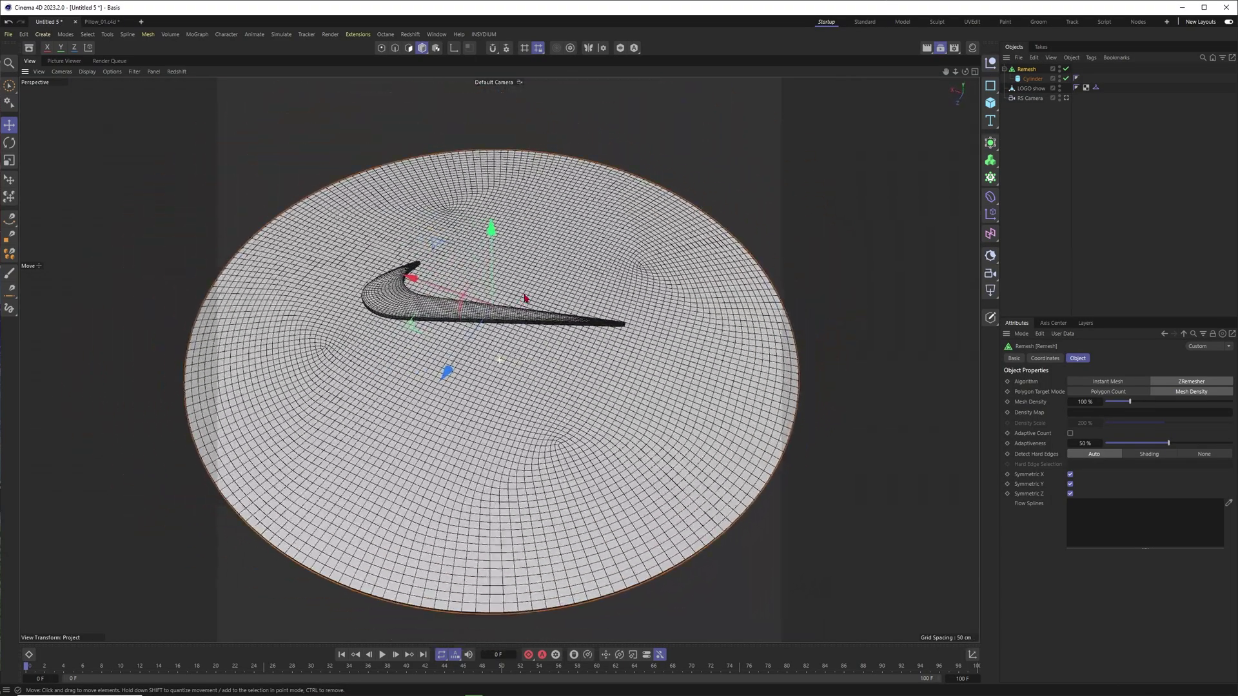
left_click(1032, 78)
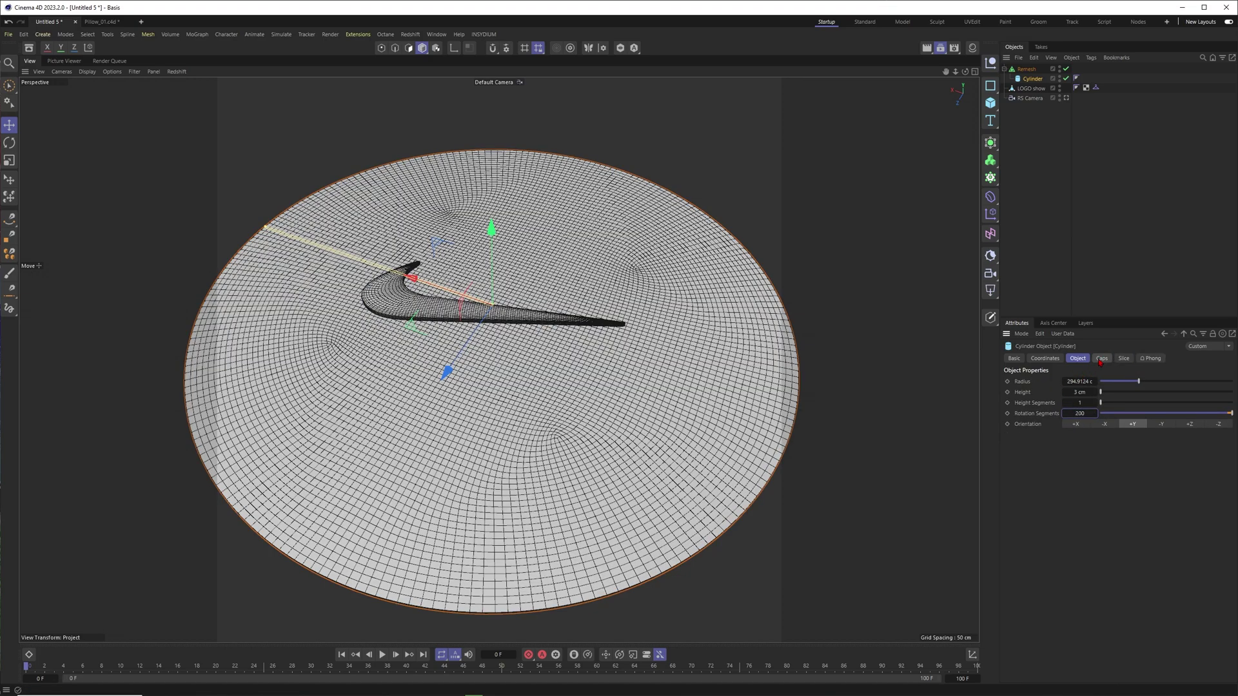
left_click(1102, 360)
type("100")
key("Return")
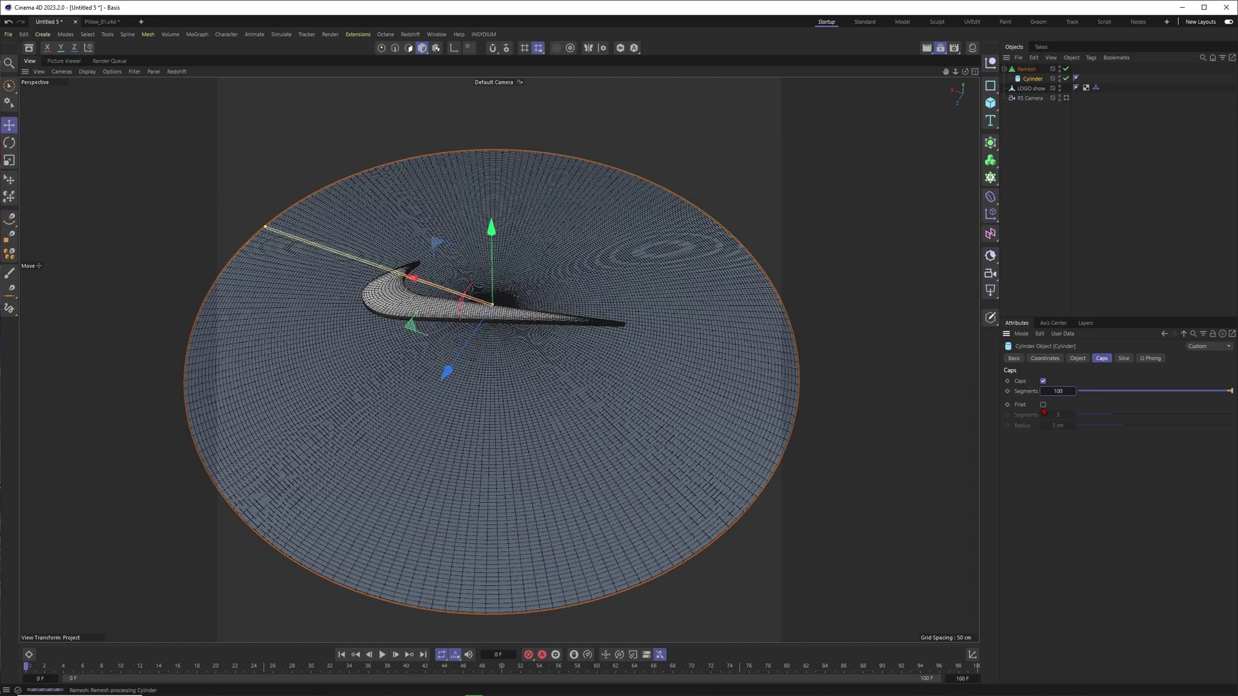
scroll(630, 358, "down", 3)
left_click_drag(631, 358, 602, 400, "alt")
scroll(602, 400, "up", 4)
scroll(602, 400, "down", 1)
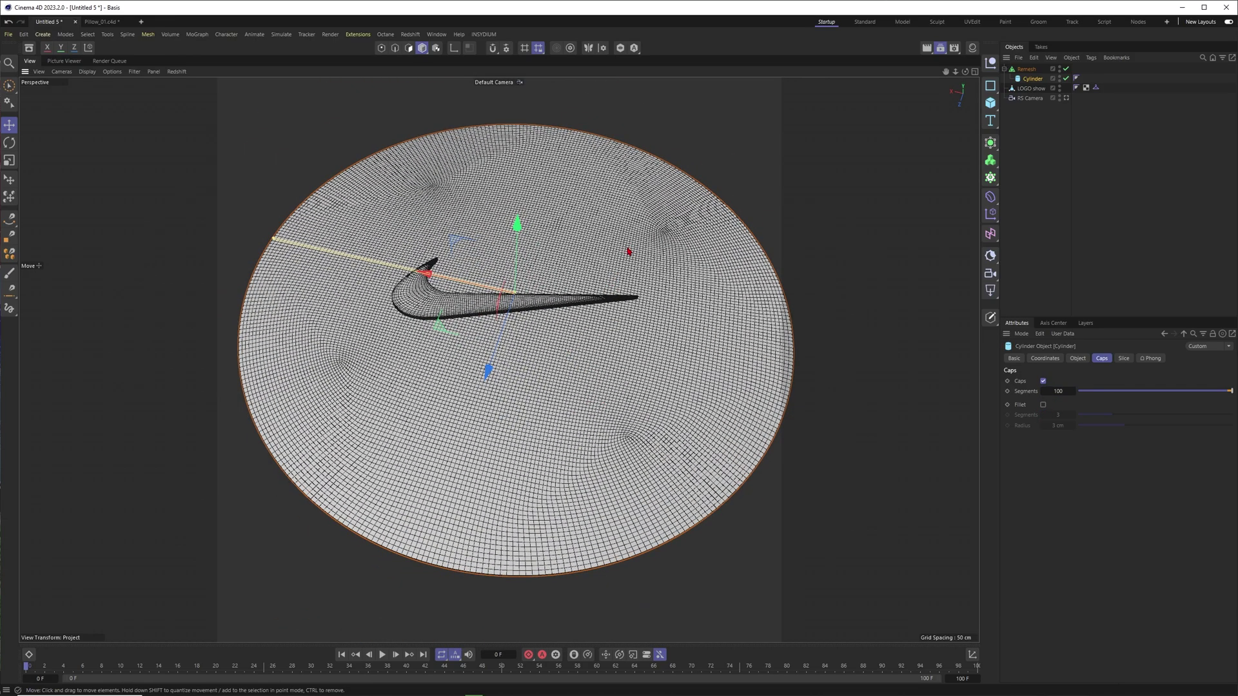
Deselect the objects and switch the perspective view to plain shading without wireframe lines
left_click(1055, 146)
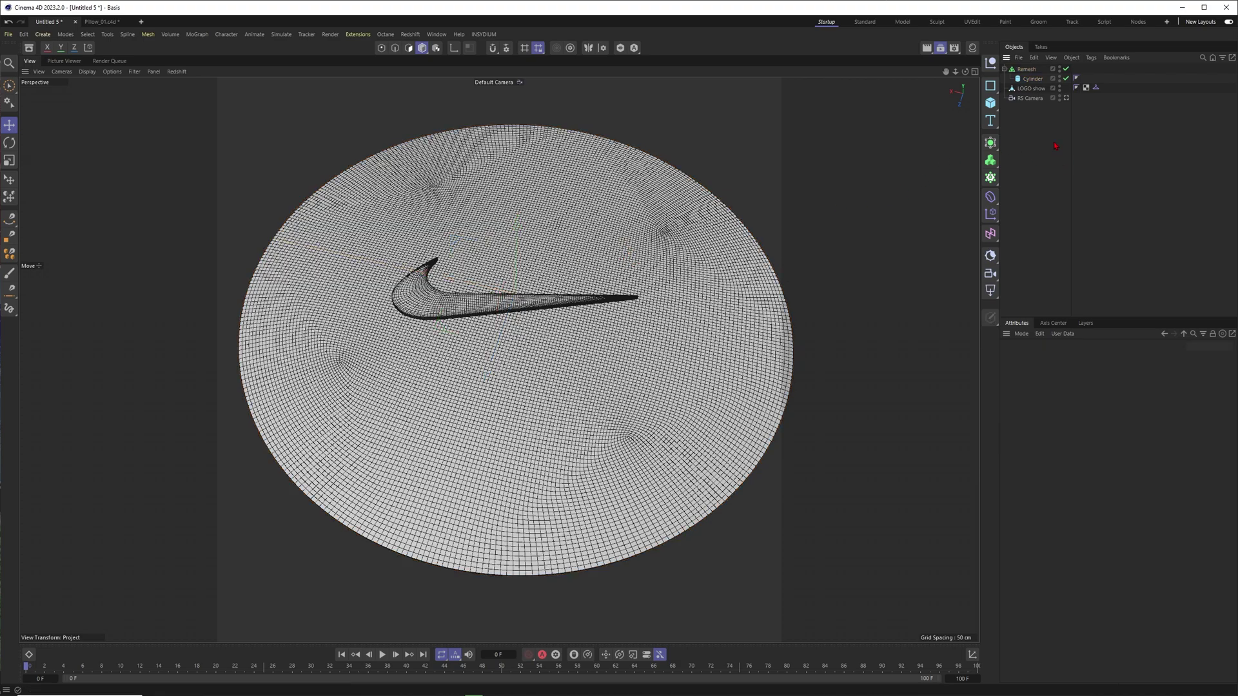
left_click_drag(665, 330, 593, 291, "alt")
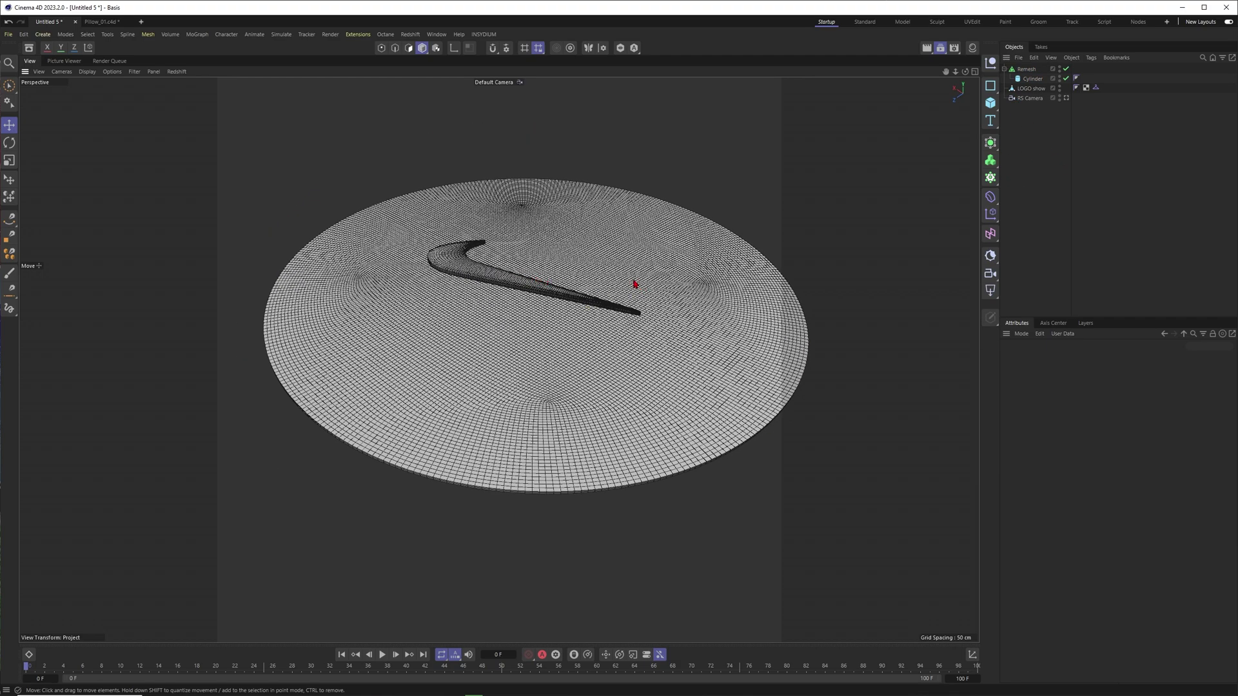
key("n")
key("a")
Show the scene materials, apply the RS Standard materials to the cylinder, and remove all its material tags except the glossy dark blue one
left_click(973, 48)
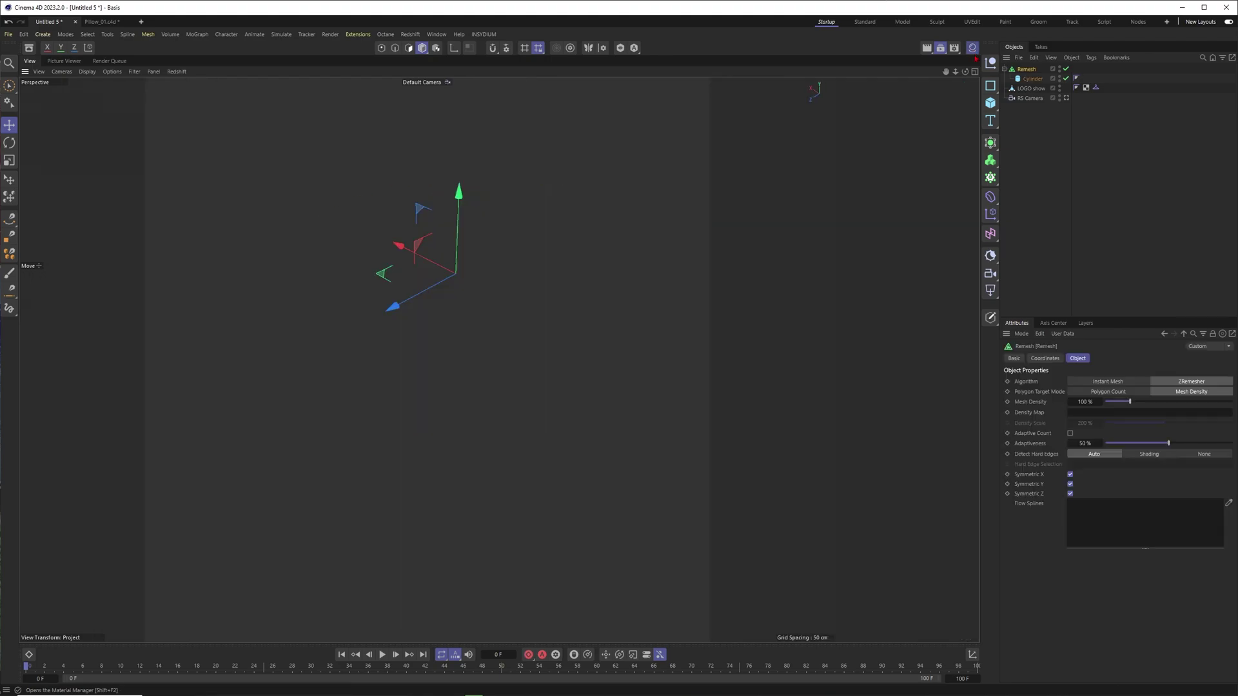
left_click_drag(858, 110, 568, 271)
left_click(1086, 79)
key("Delete")
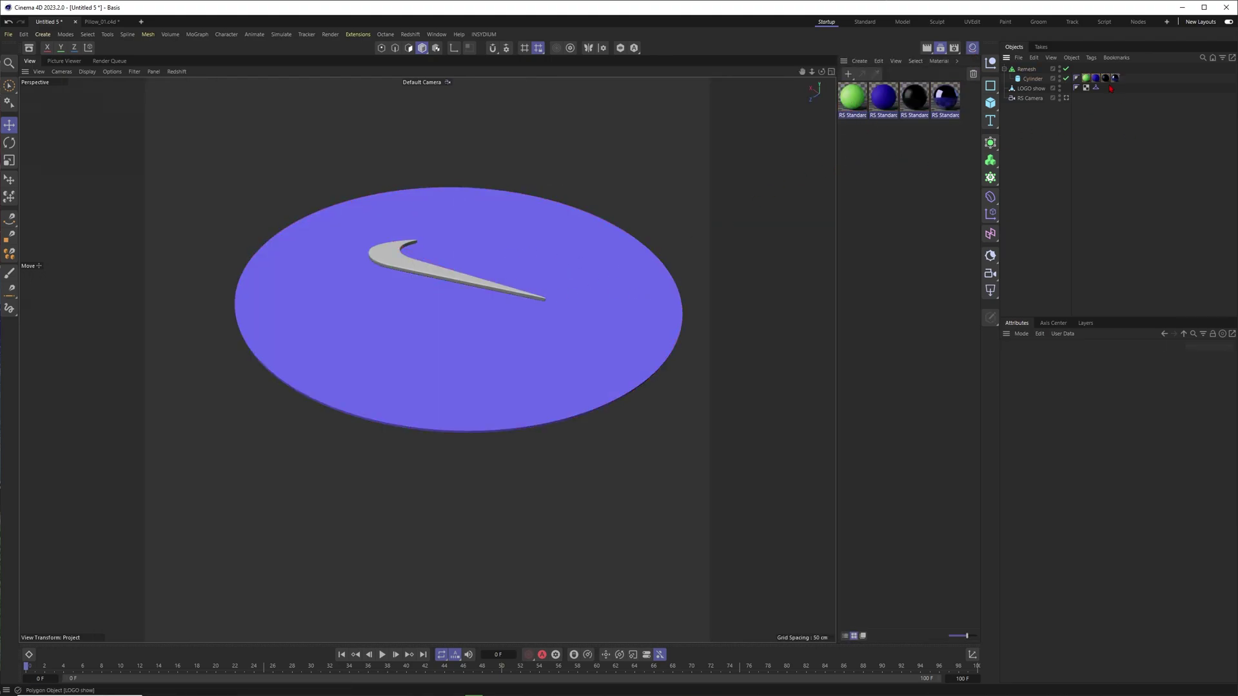
left_click(1086, 79)
key("Delete")
left_click(1086, 79)
key("Delete")
Add a Cube primitive and lower it in the Right view until its top face sits just beneath the cylinder
left_click_drag(525, 315, 560, 345, "alt")
middle_click_drag(489, 309, 420, 275, "alt")
left_click_drag(991, 103, 1029, 136)
left_click(1028, 119)
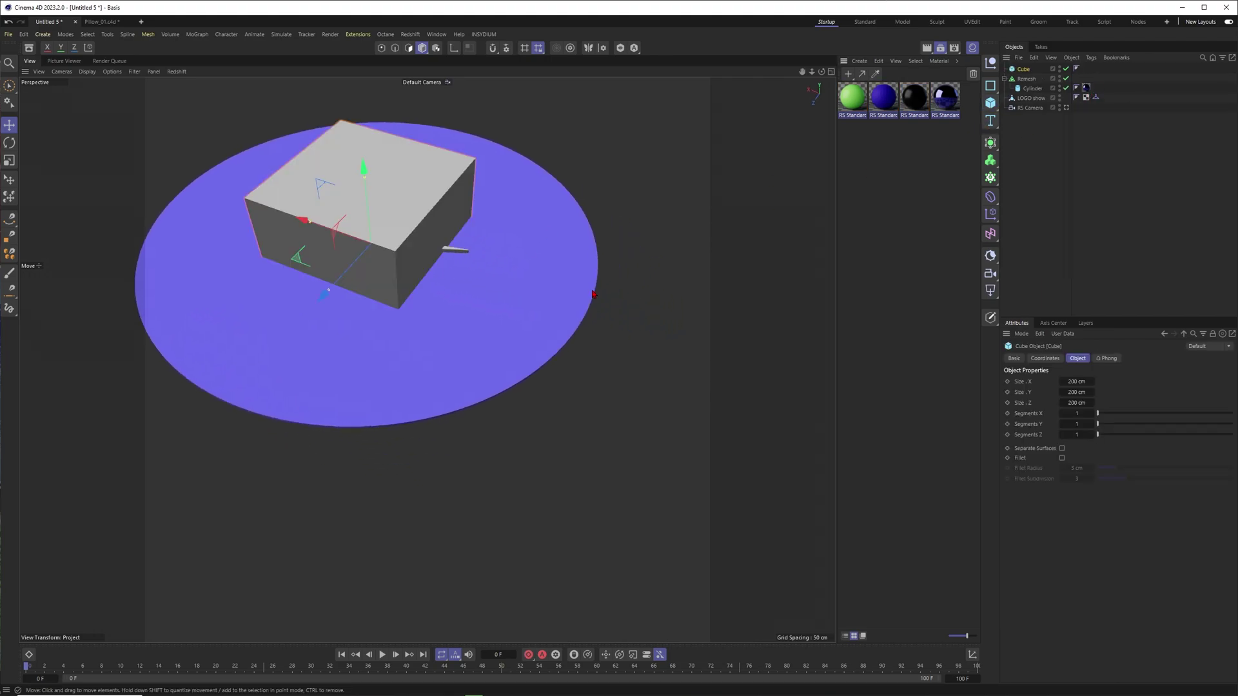
left_click_drag(592, 294, 574, 258, "alt")
left_click_drag(417, 187, 418, 294)
mouse_move(418, 293)
left_mouse_down("alt")
mouse_move(421, 256)
mouse_move(406, 297)
left_mouse_up("alt")
key("F3")
scroll(392, 375, "down", 10)
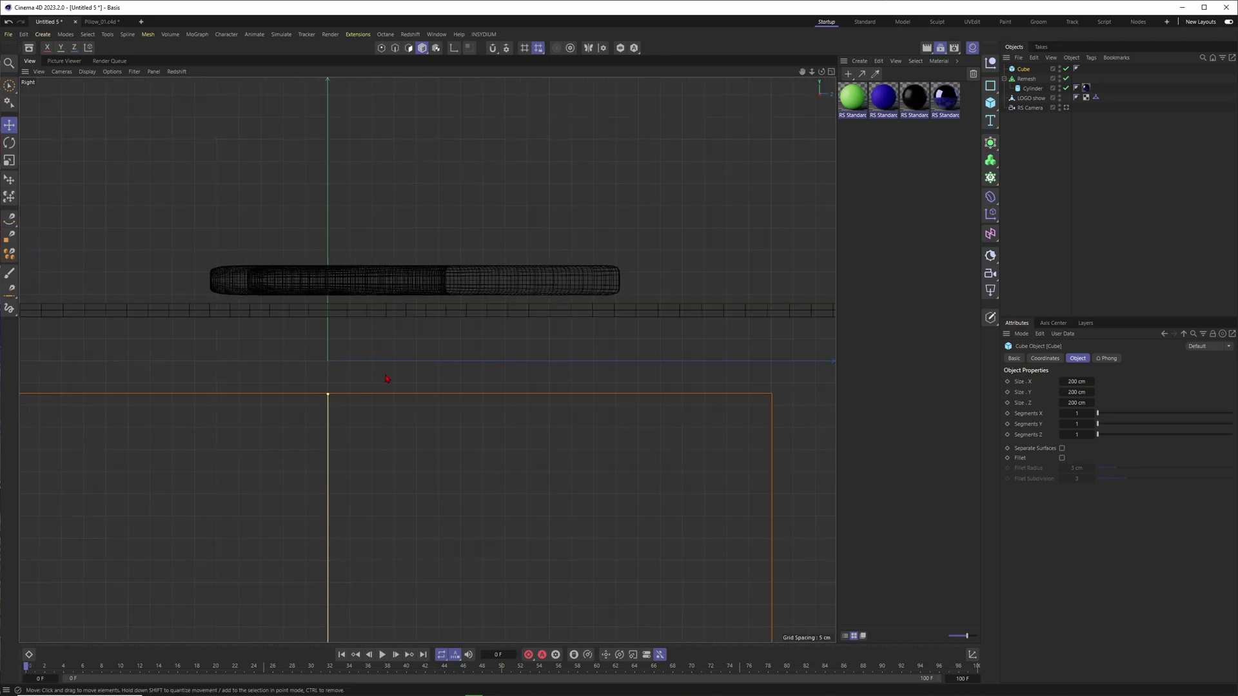
middle_click_drag(413, 387, 421, 311, "alt")
left_click_drag(410, 395, 409, 368)
Show the Right view shaded with lines and flatten the cube to about 57 cm high, keeping its top just beneath the cylinder
key("n")
key("b")
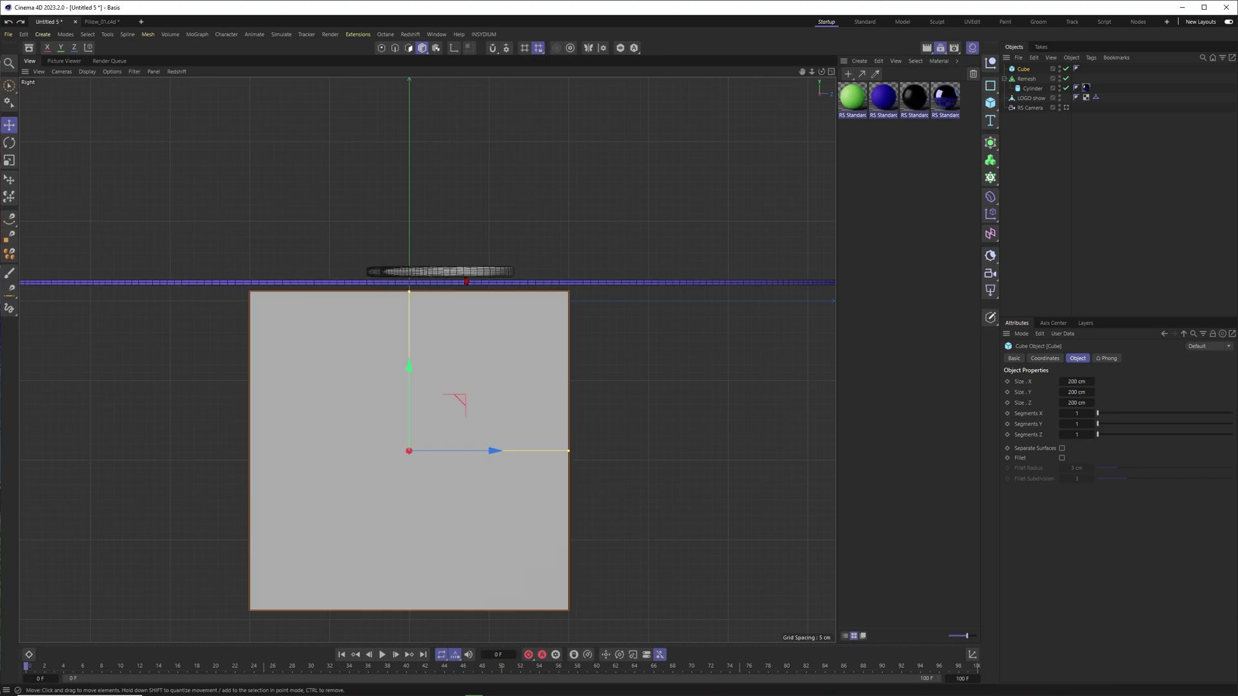
mouse_move(408, 292)
left_mouse_down()
mouse_move(407, 407)
mouse_move(405, 281)
left_mouse_up()
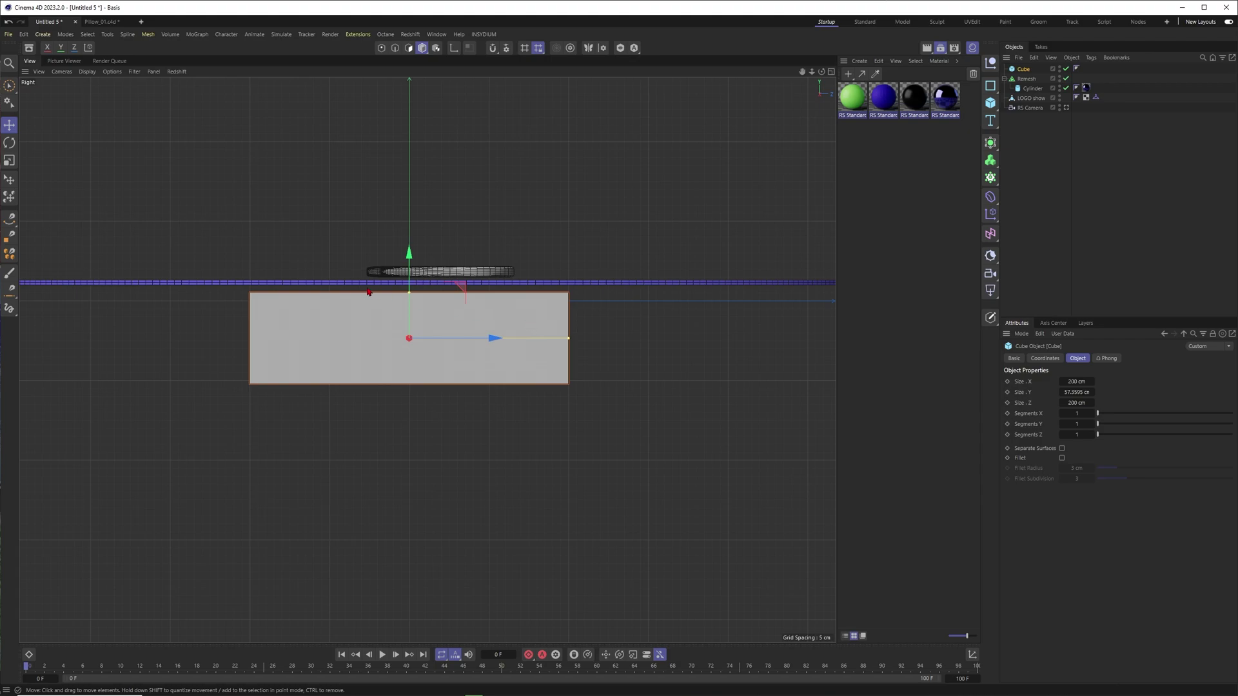
key("F1")
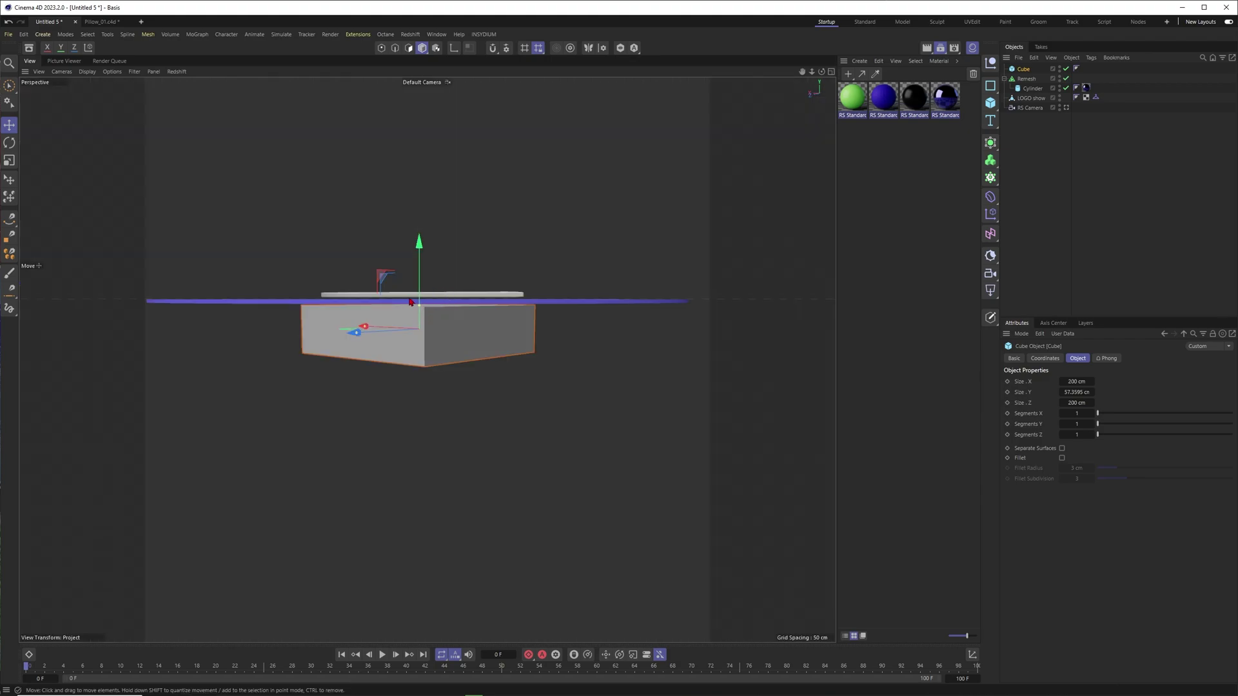
Set the cube's X and Z sizes to 600 cm so that it extends beneath the whole cylinder
left_click_drag(411, 302, 371, 342, "alt")
type("600")
double_click(1064, 403)
type("600")
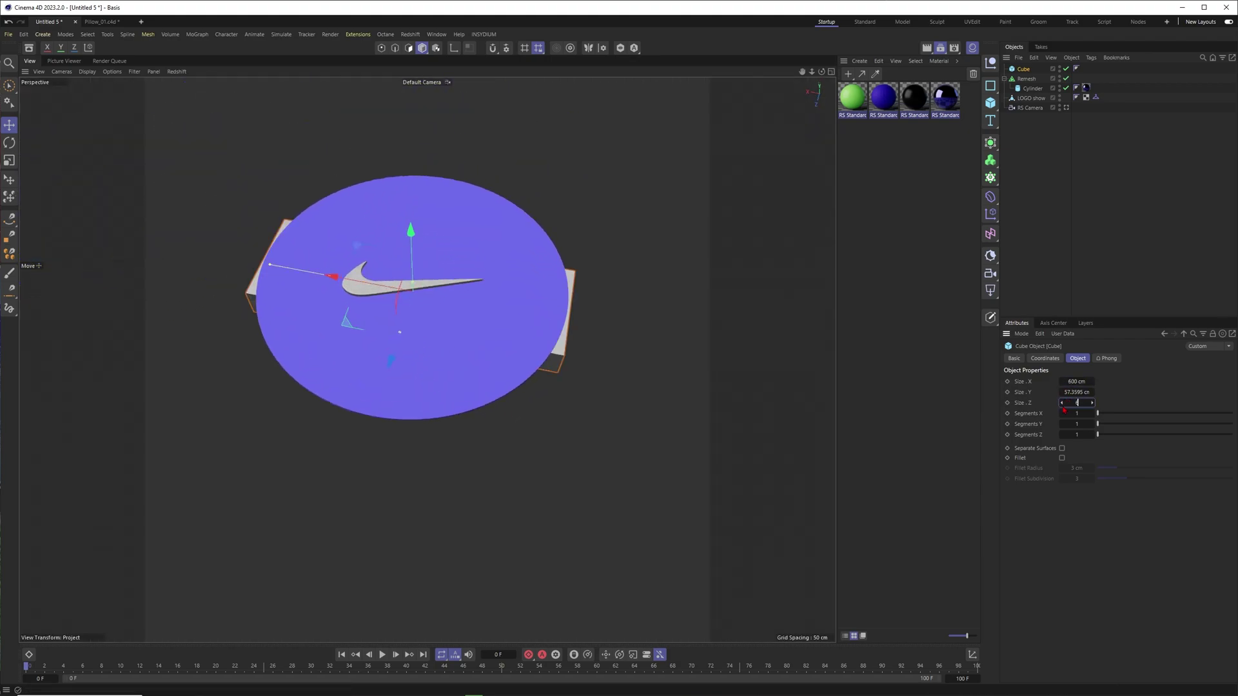
key("Return")
left_click_drag(389, 285, 412, 327, "alt")
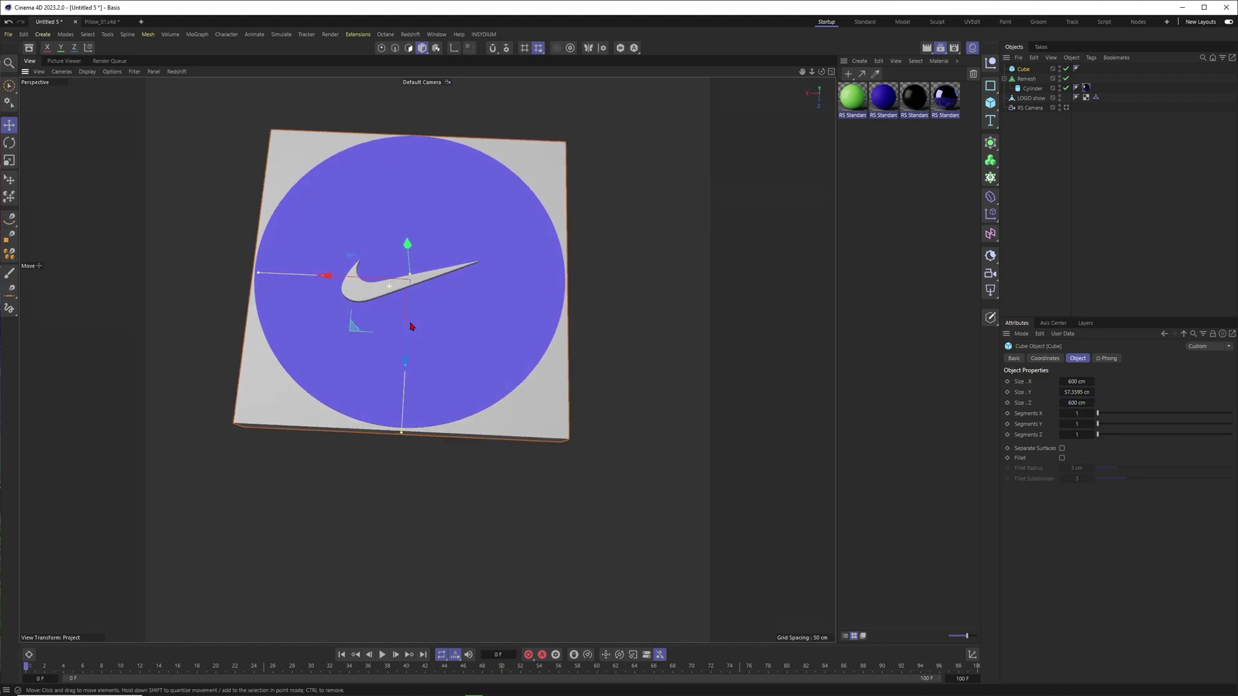
left_click_drag(520, 161, 358, 371, "alt")
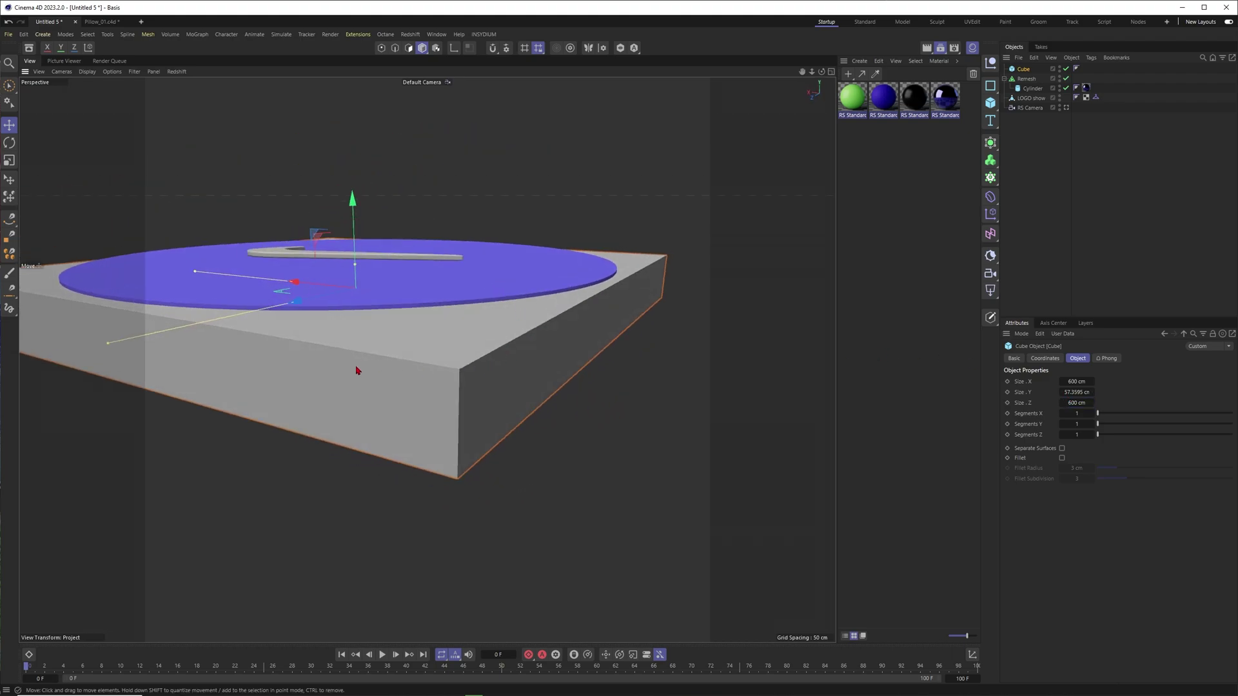
middle_click_drag(392, 260, 510, 319, "alt")
scroll(510, 319, "up", 4)
left_click_drag(391, 278, 557, 285, "alt")
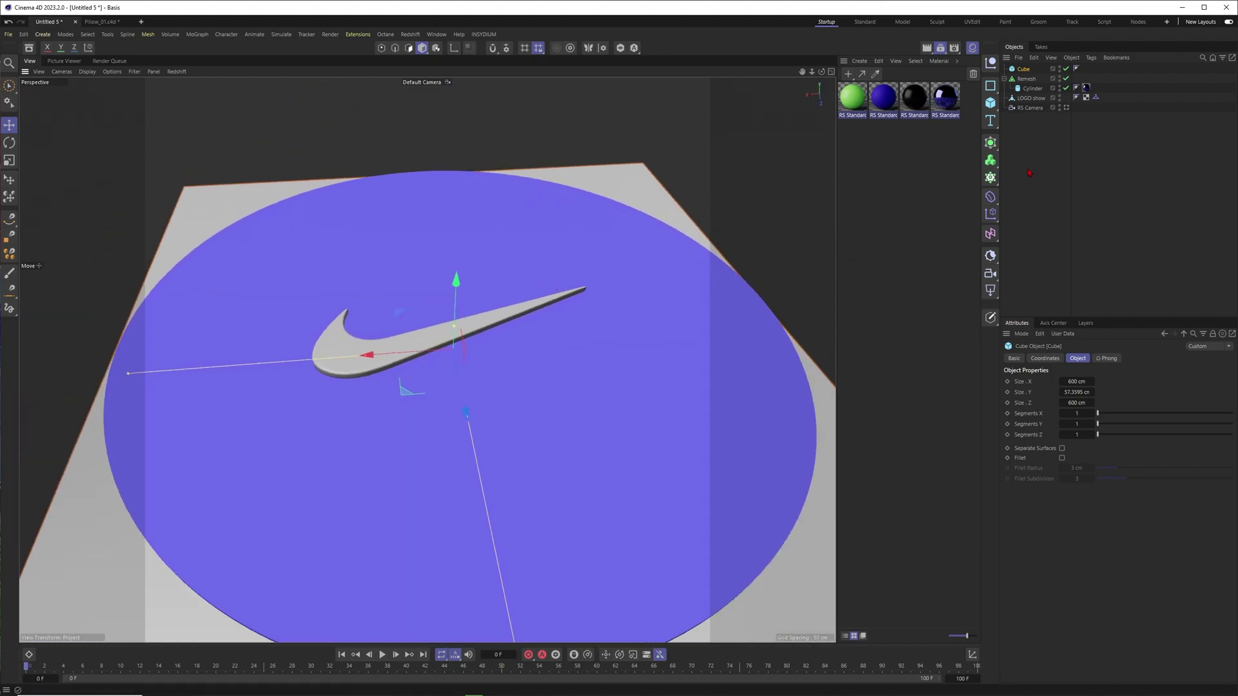
Add a Cloth simulation tag to the Remesh object and enable its Balloon option
left_click(748, 220)
left_click(638, 251)
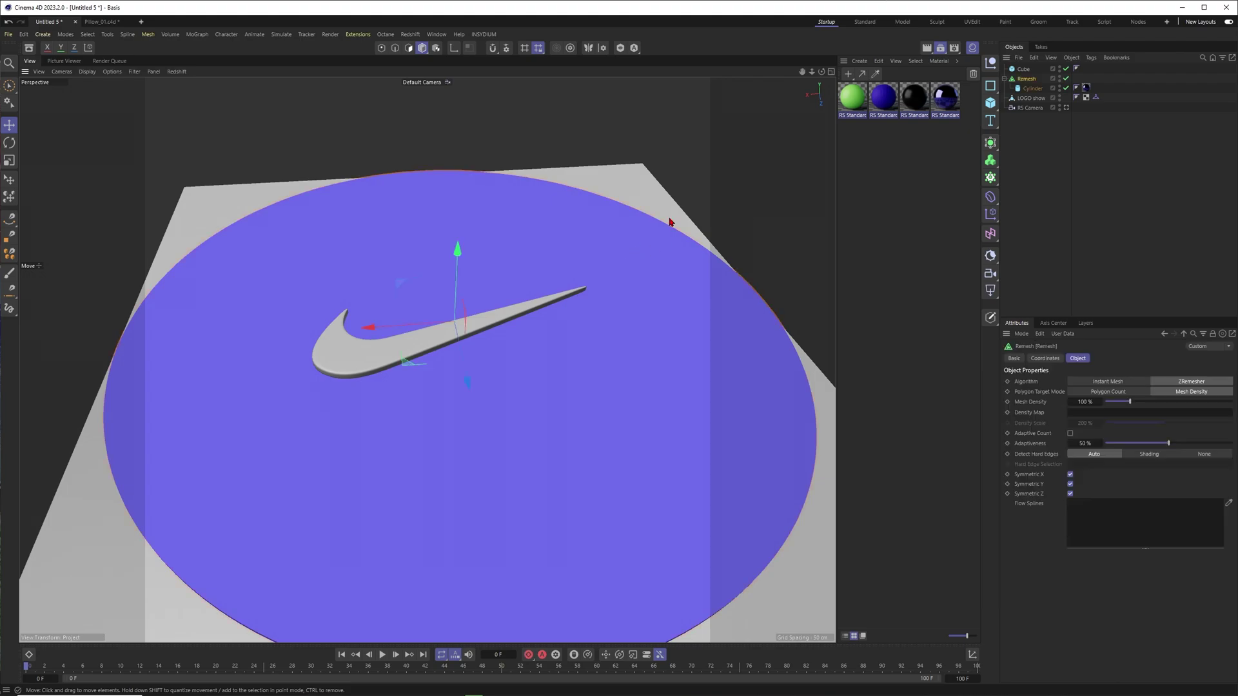
right_click(1031, 84)
mouse_move(1135, 230)
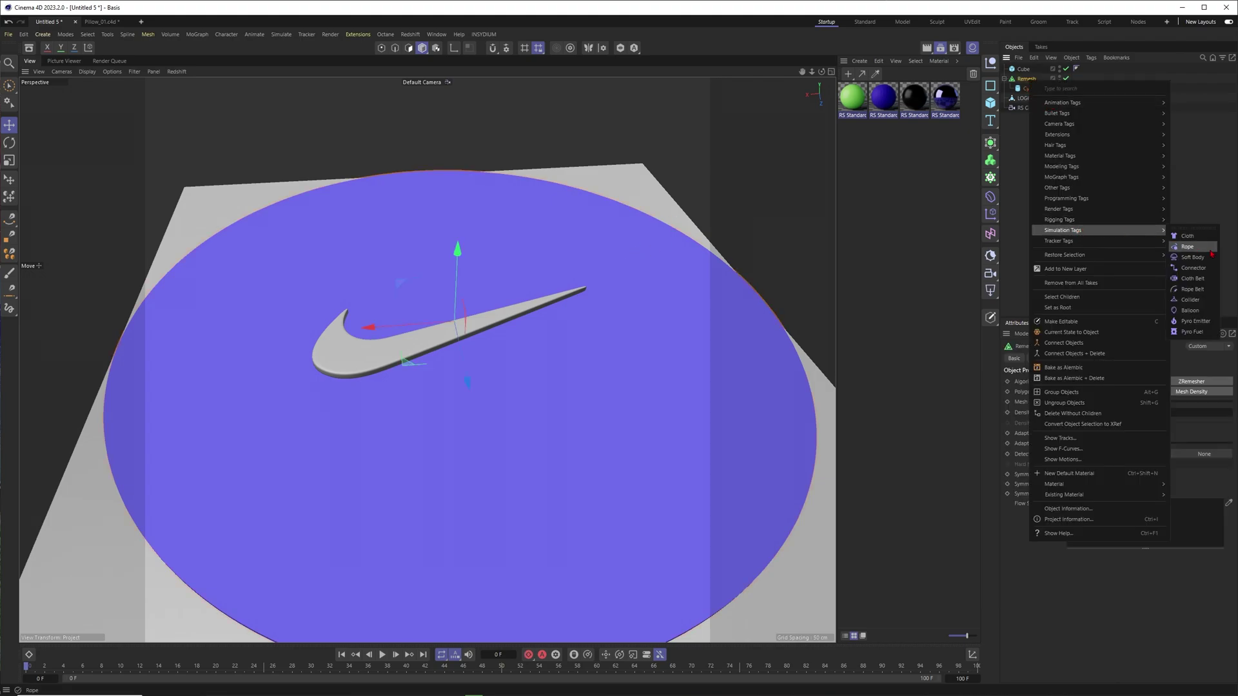
left_click(1195, 240)
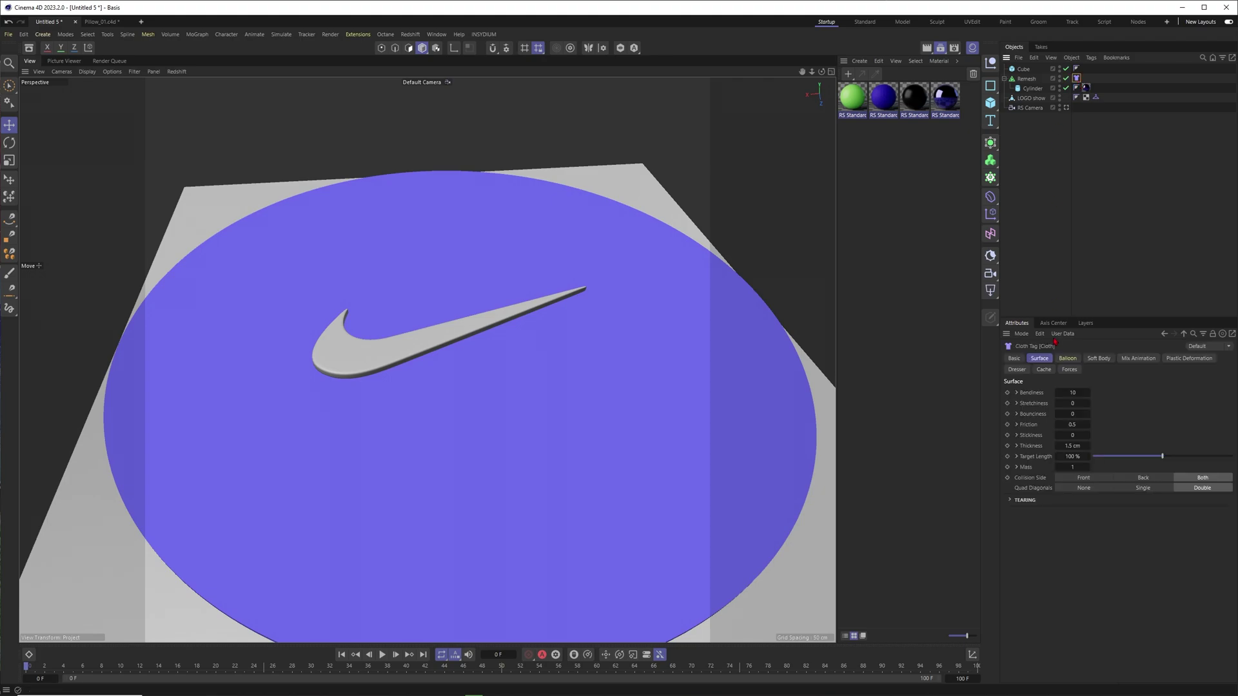
left_click(1076, 359)
left_click(1060, 392)
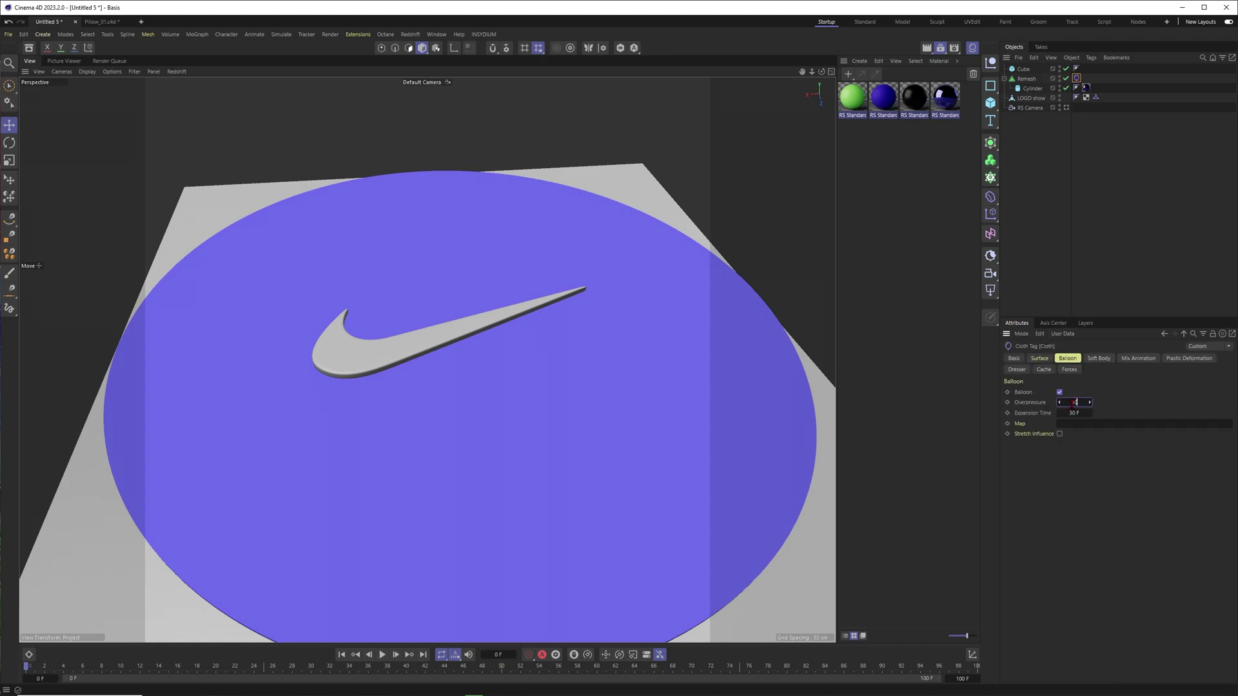
Rename the cube as "table" and copy the logo's Collider tag onto it
scroll(476, 343, "down", 5)
left_click_drag(475, 343, 525, 334, "alt")
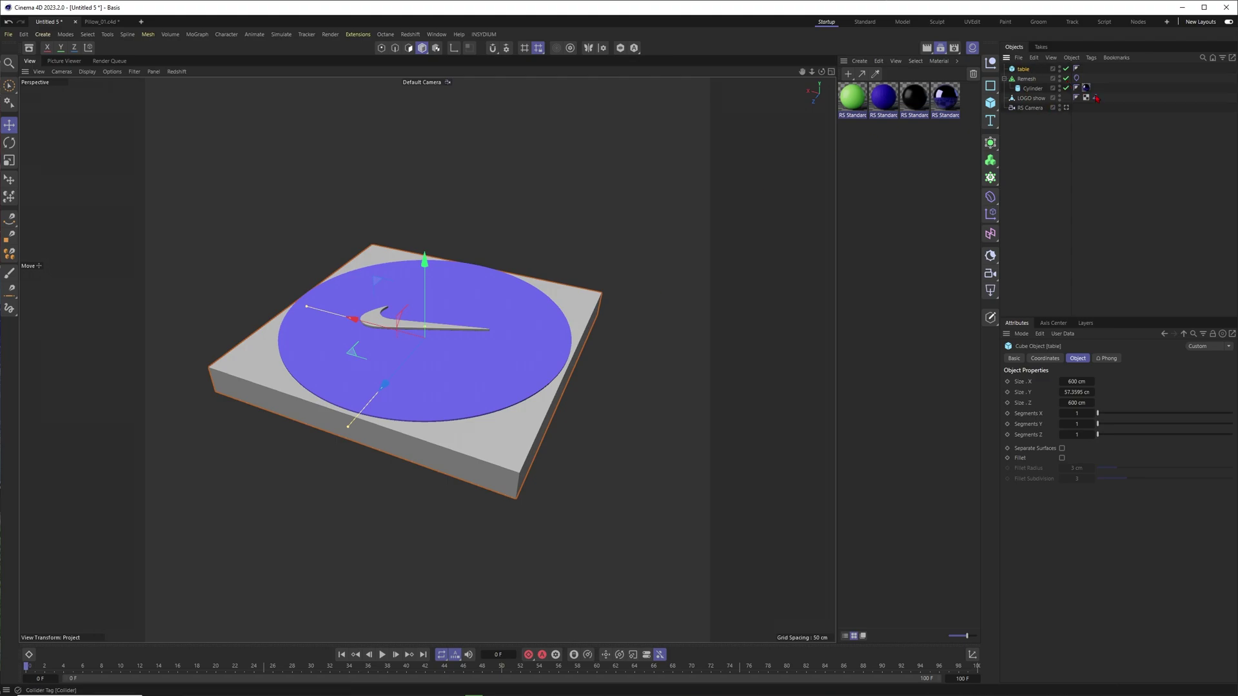
left_click_drag(1093, 70, 1089, 71, "ctrl")
left_click_drag(477, 386, 464, 349, "alt")
scroll(511, 329, "up", 2)
Set the project frame rate to 30 FPS and the simulation gravity to -100 cm
key("ctrl+d")
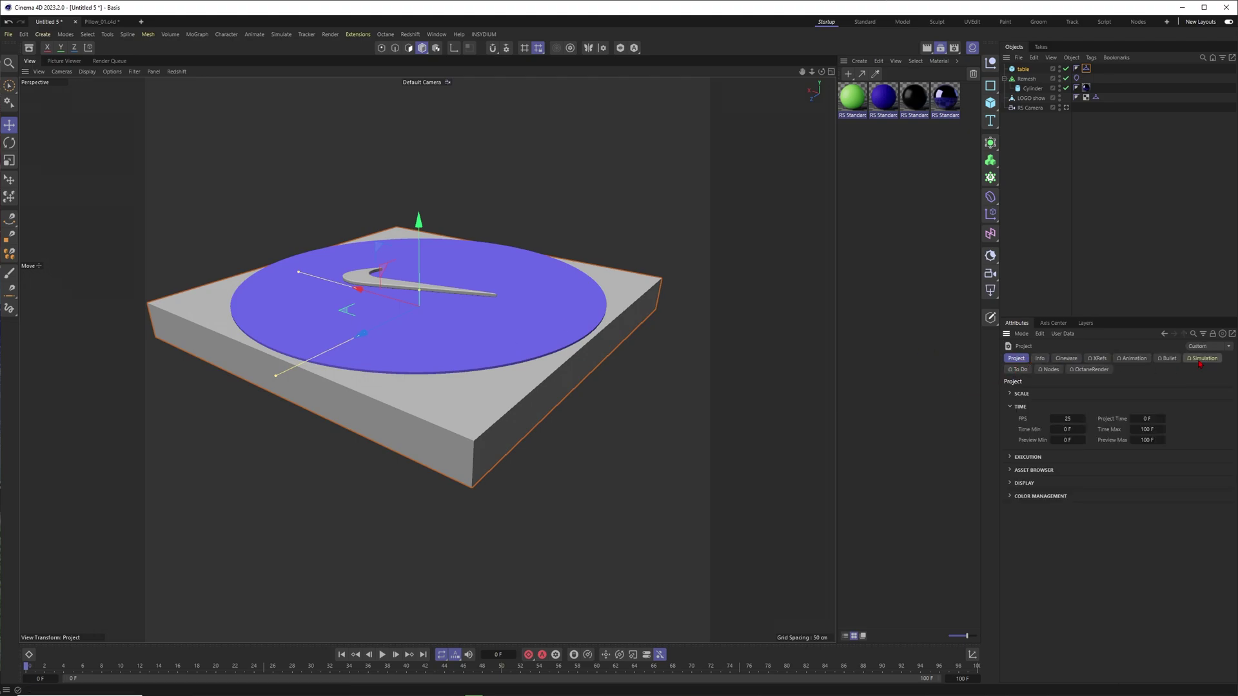
type("30")
key("Return")
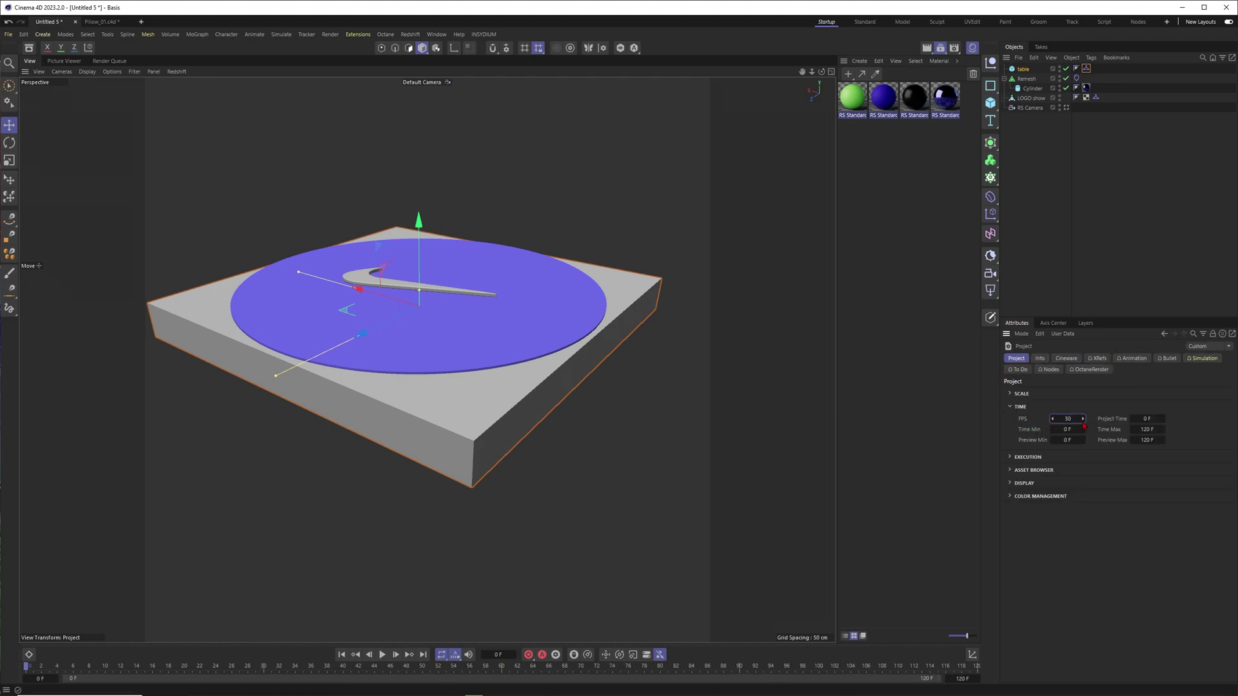
left_click(1203, 358)
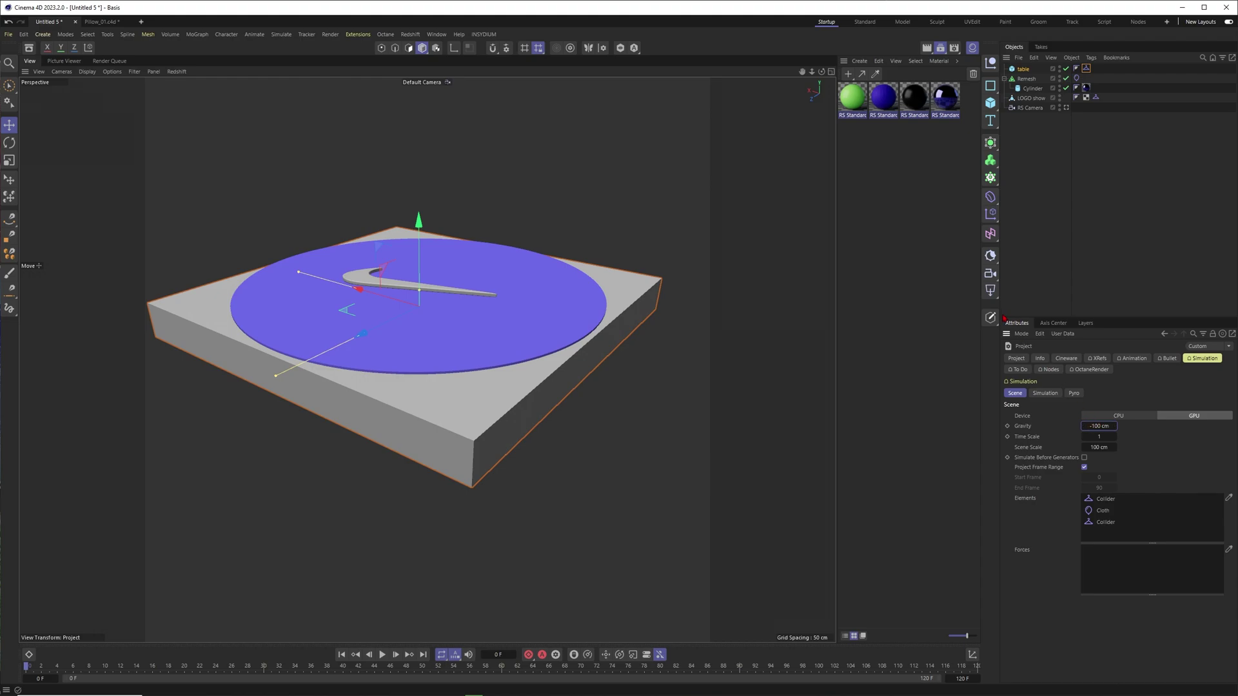
Play the cloth simulation, examine how the pillow inflates around the logo from several angles, and stop playback
left_click_drag(475, 351, 437, 329, "alt")
scroll(438, 328, "up", 3)
key("F8")
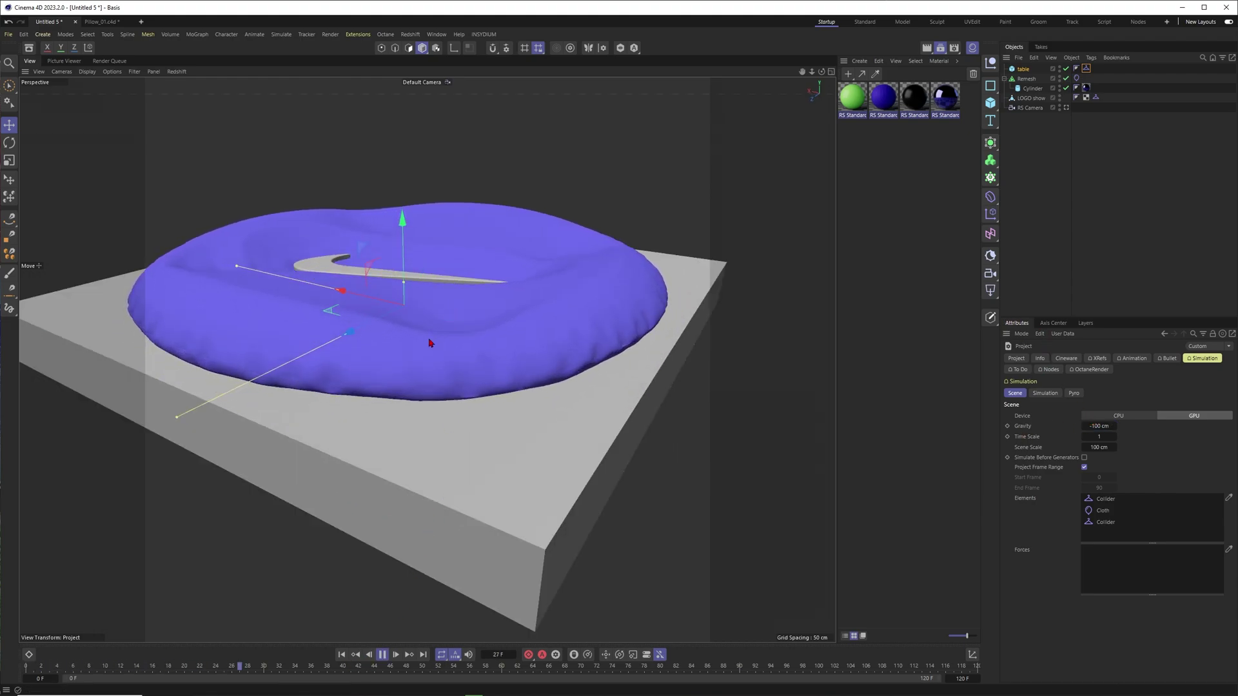
scroll(461, 313, "down", 5)
left_click_drag(466, 313, 438, 329, "alt")
scroll(449, 320, "up", 3)
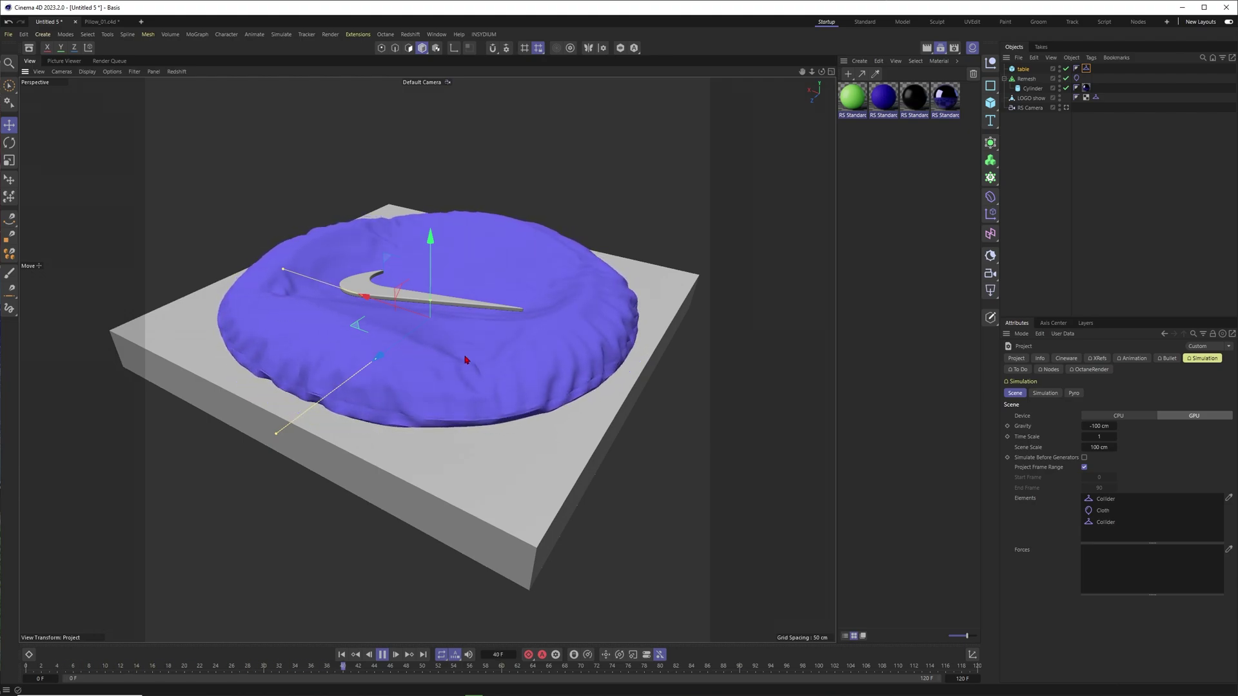
left_click(383, 656)
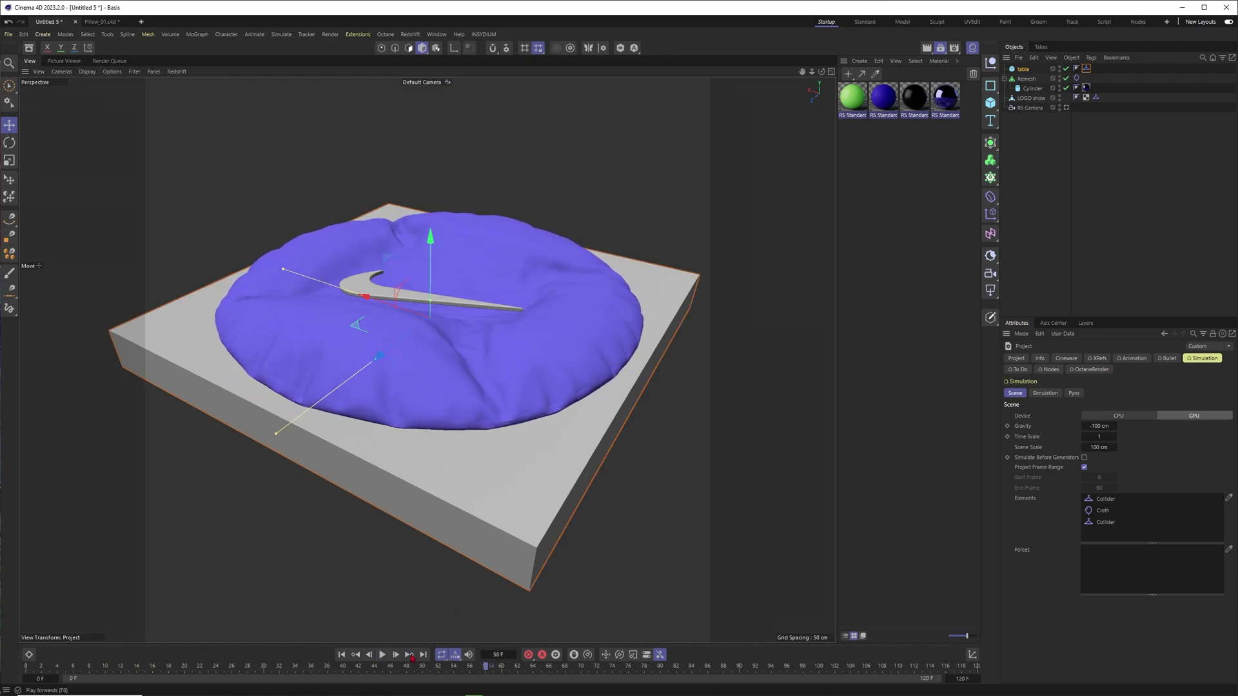
Set the cloth's balloon overpressure to 30, replay the simulation from the first frame, and inspect the pillow from above
left_click(1077, 78)
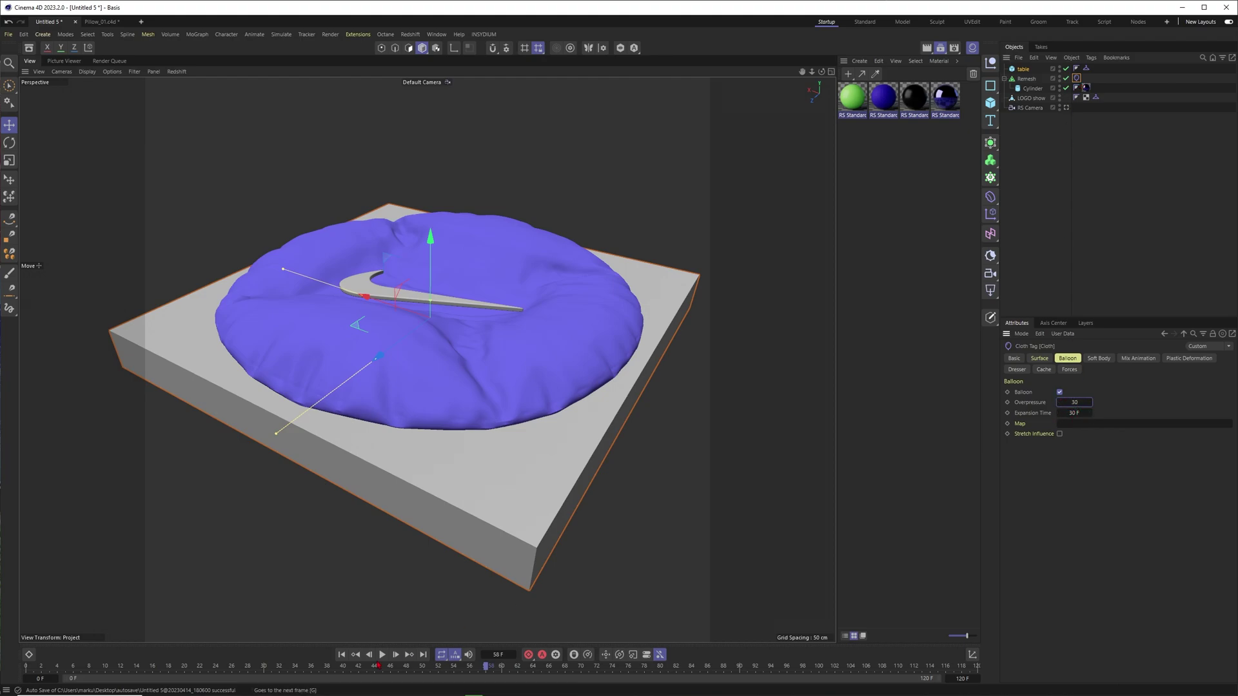
left_click(343, 655)
left_click(383, 655)
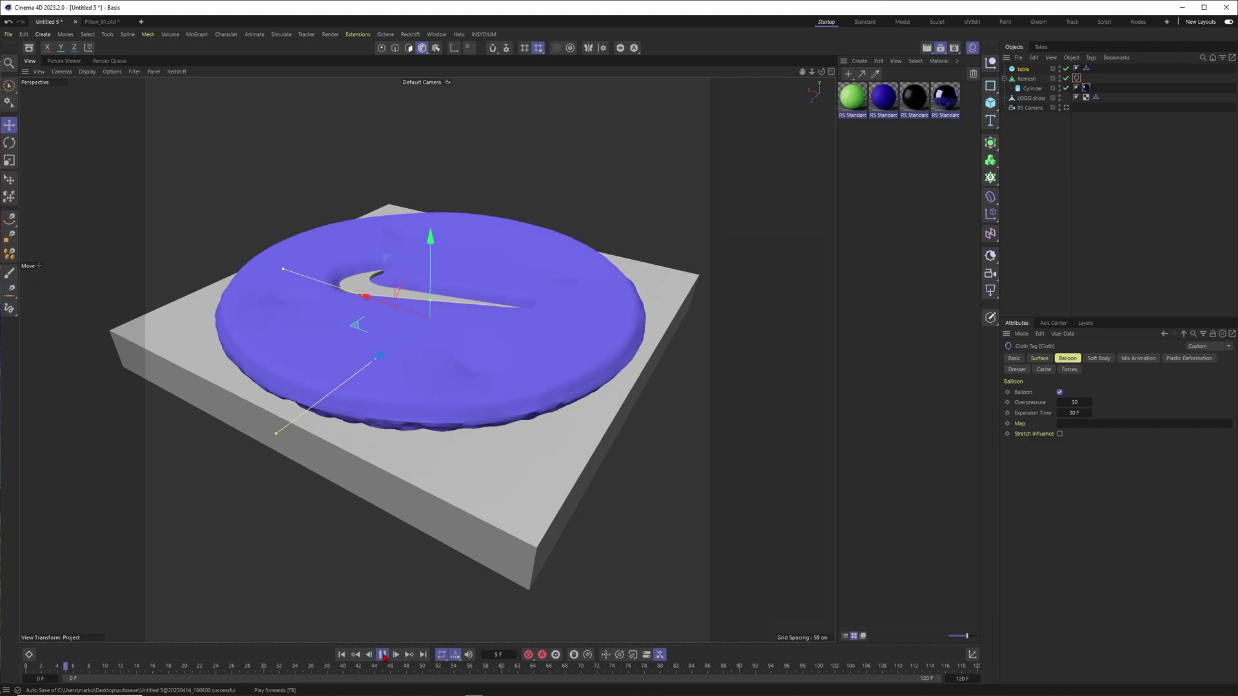
left_click(383, 655)
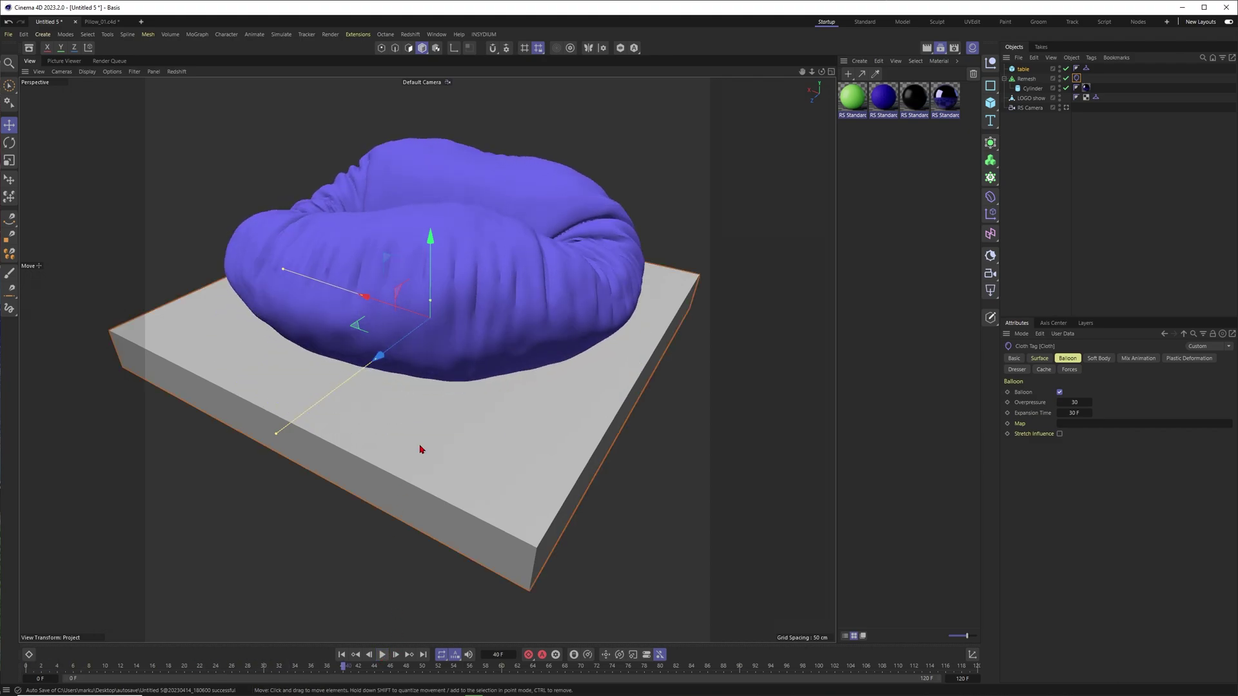
left_click_drag(419, 451, 534, 410, "alt")
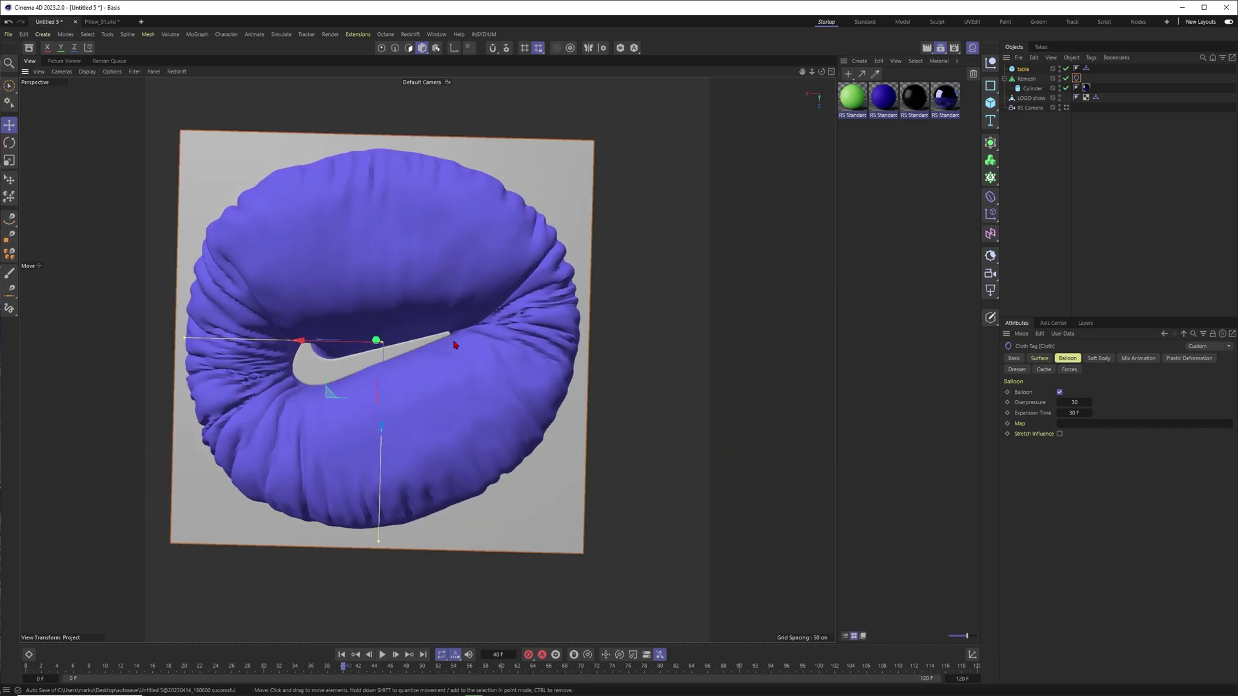
Look through the RS Camera and set its Y position to 1890 cm to frame the whole pillow and table
left_click(1066, 108)
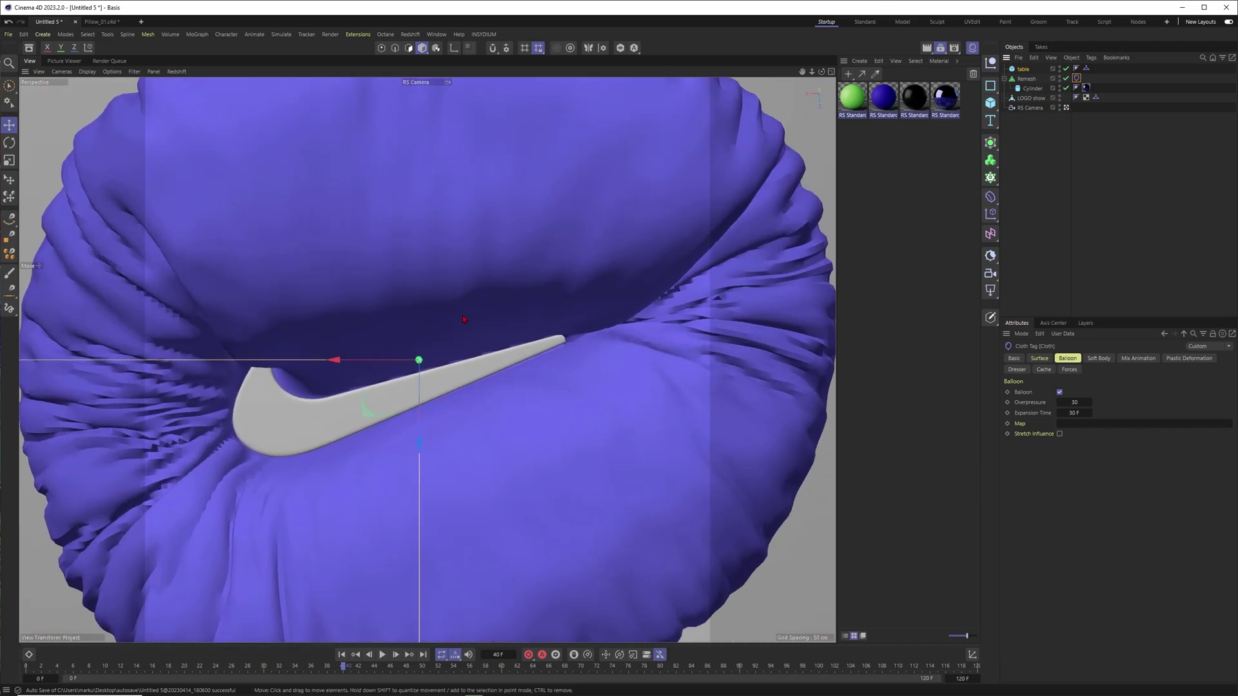
left_click(1030, 108)
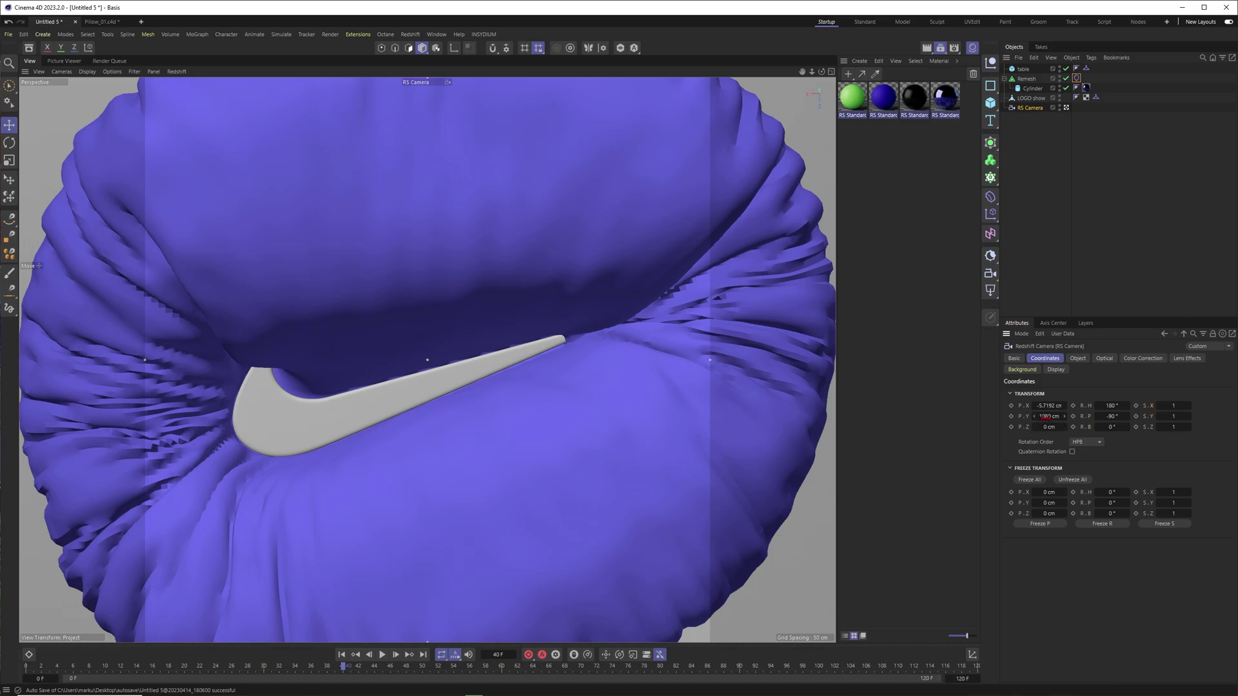
left_click_drag(1046, 417, 1086, 419)
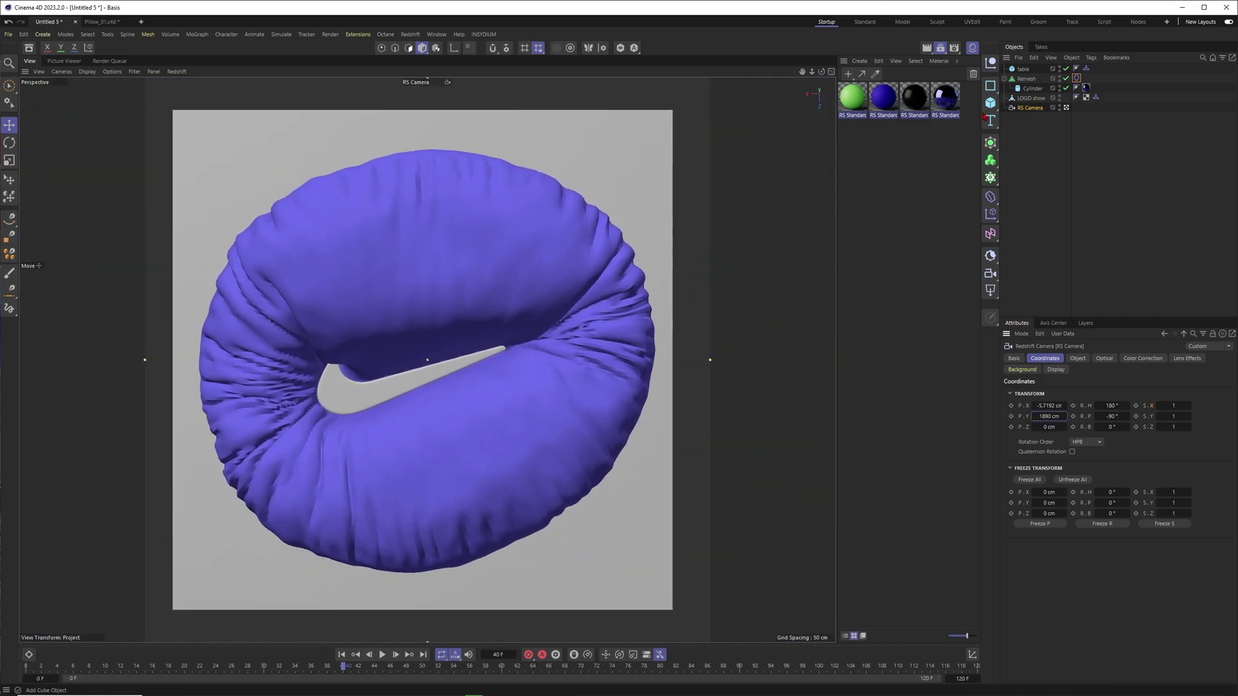
Place the Remesh inside a Subdivision Surface, inspect the smoothed pillow, and disable the subdivision
left_click(1027, 88)
left_click(991, 143)
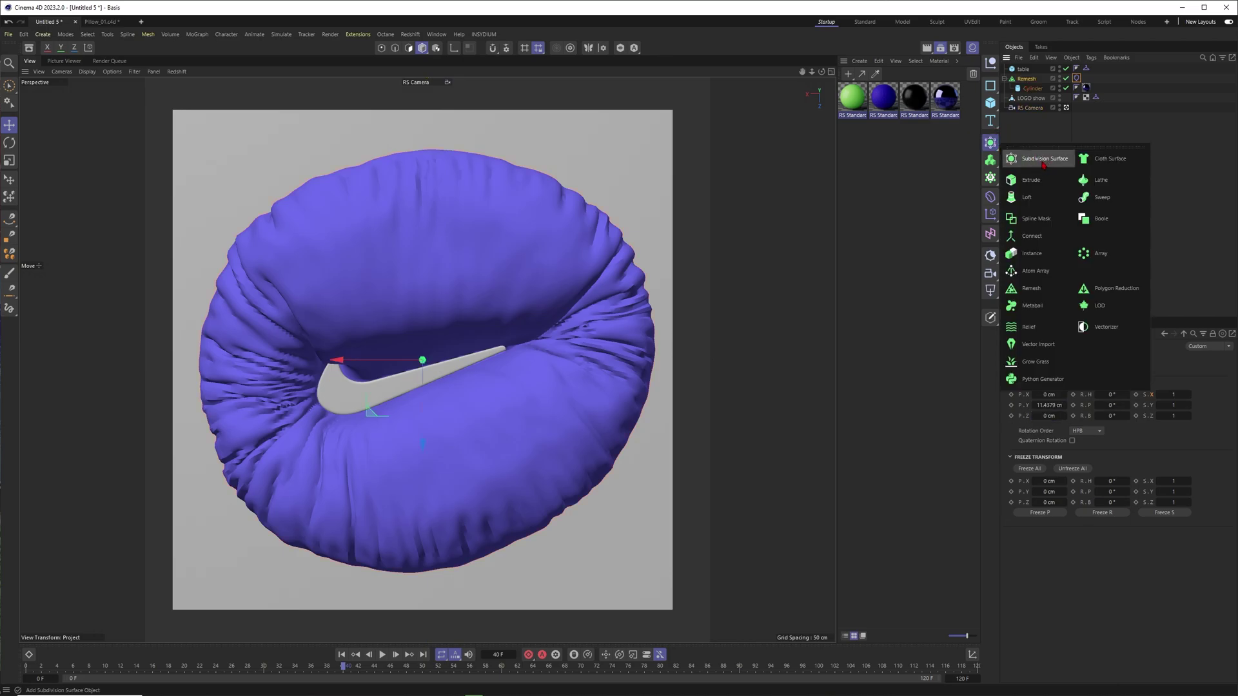
left_click(1043, 161, "alt")
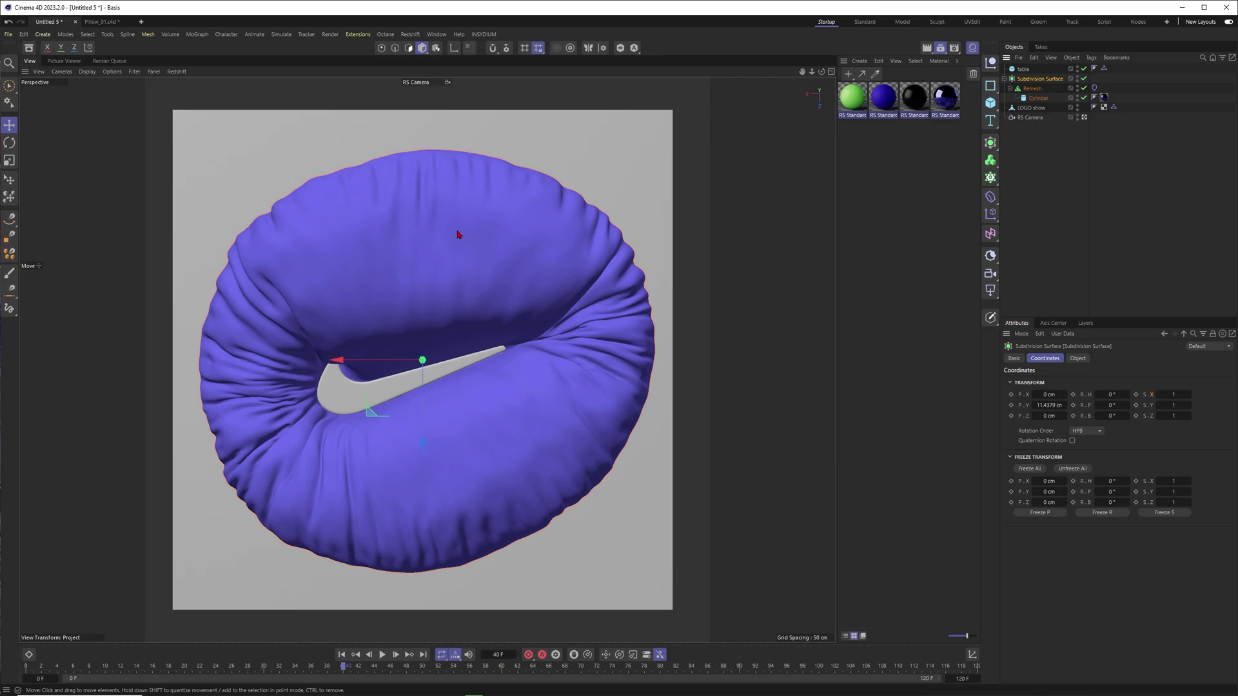
left_click_drag(422, 359, 424, 477, "alt")
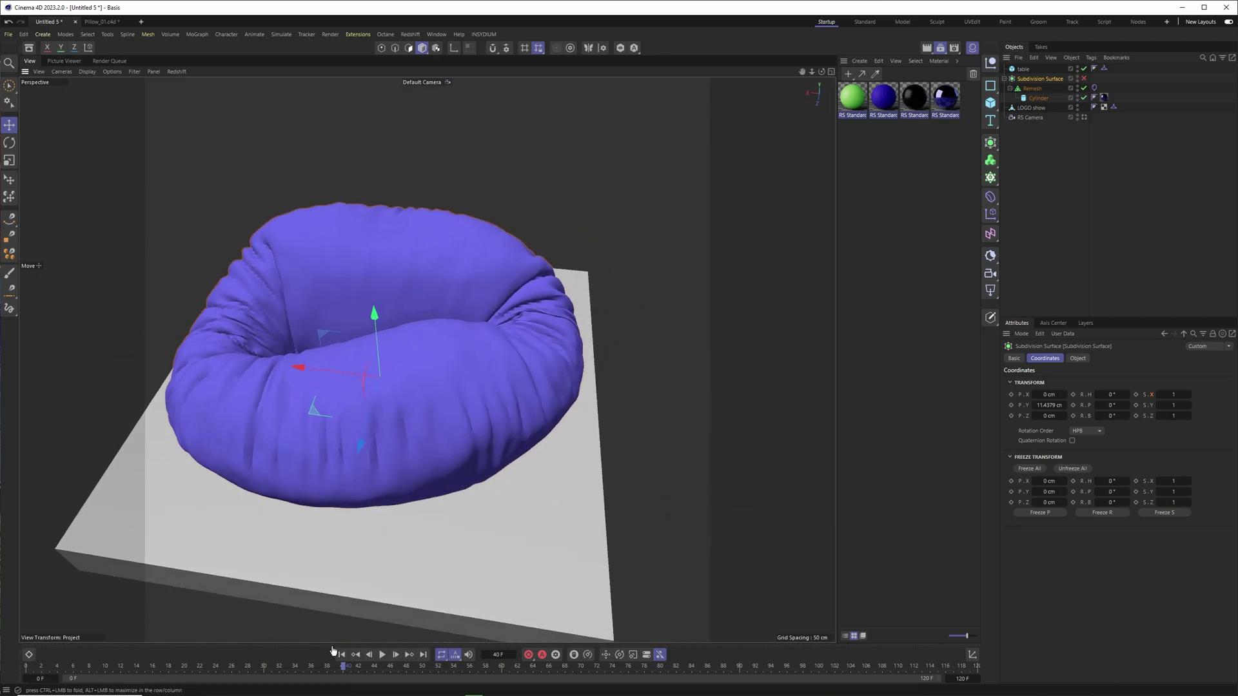
Return to the first frame and check the balloon settings of the Remesh's cloth tag
left_click(1094, 87)
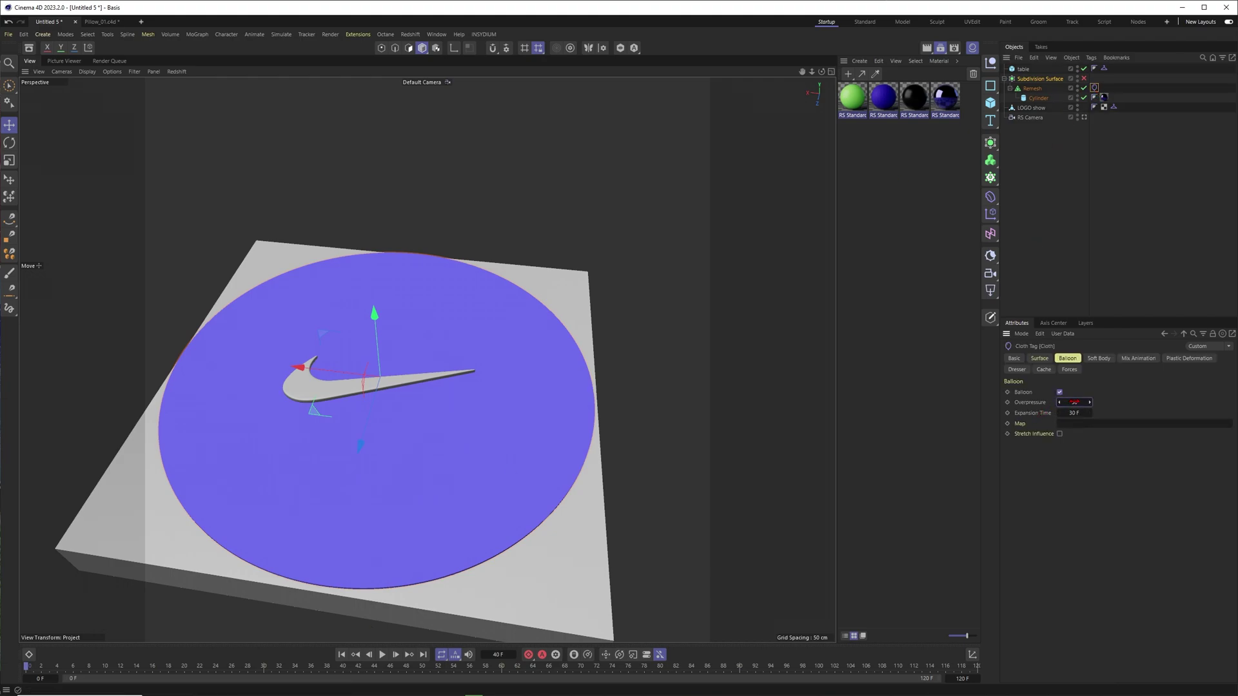
left_click(815, 312)
left_click_drag(478, 412, 442, 416, "alt")
middle_click_drag(442, 416, 366, 357, "alt")
left_click_drag(366, 356, 400, 377, "alt")
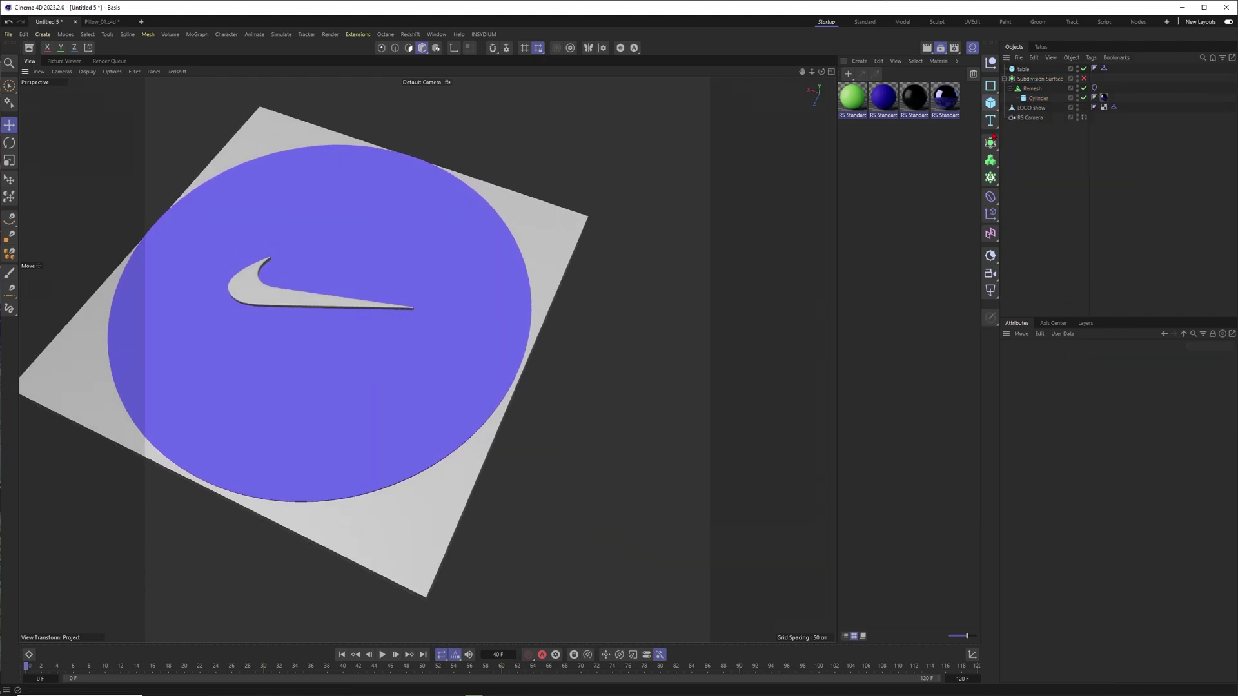
Add a Helix spline and raise it to about 207 cm above the flat disc
left_click(991, 86)
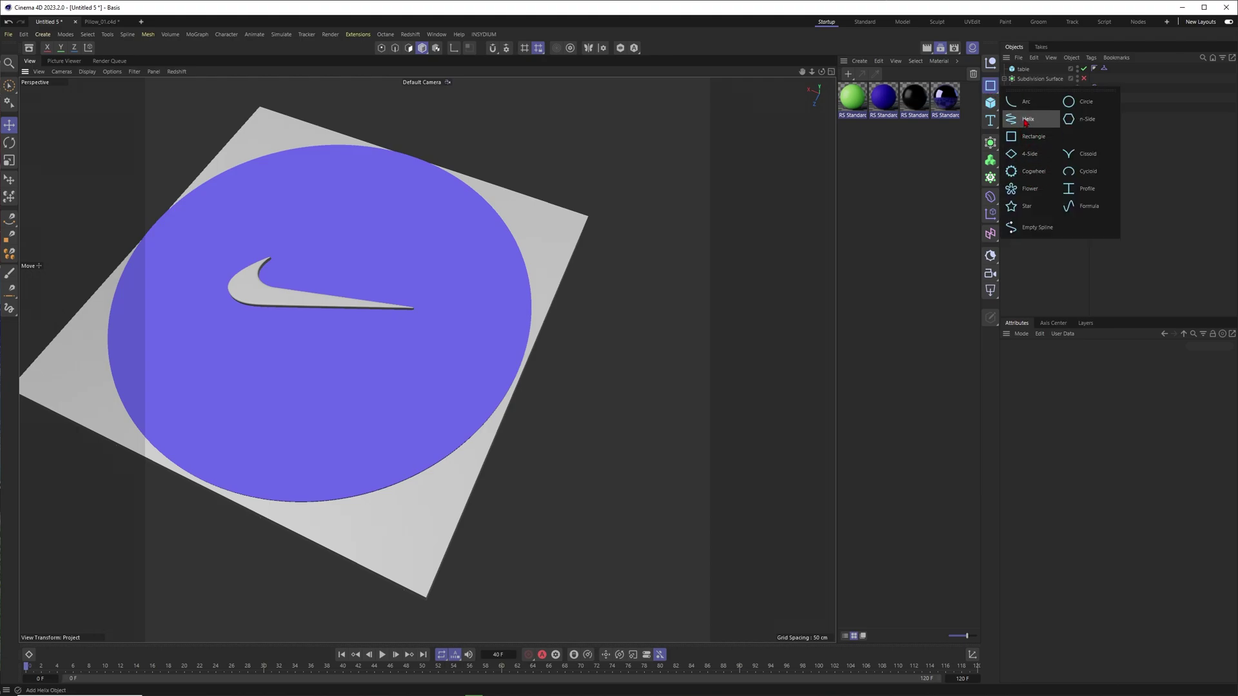
left_click(1029, 122)
scroll(331, 298, "down", 5)
left_click_drag(332, 299, 290, 269, "alt")
left_click_drag(324, 268, 317, 179)
left_click_drag(329, 229, 364, 282, "alt")
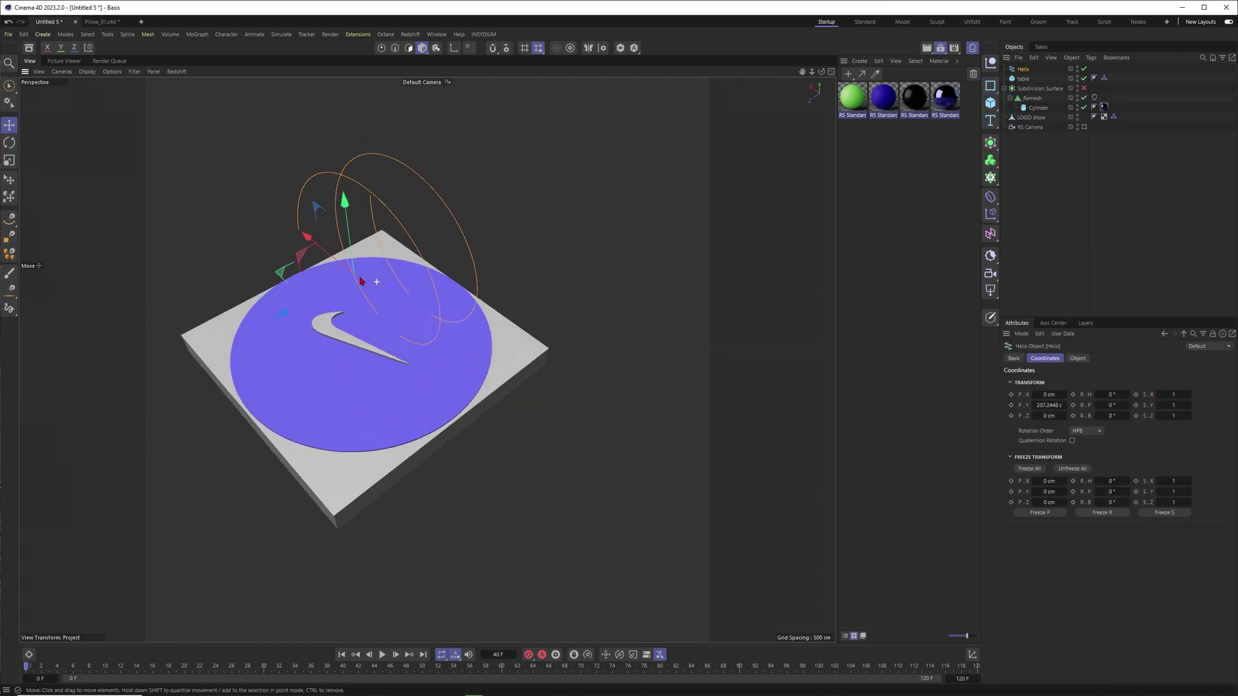
In the top view, move the helix to about 134 cm on Z and display the objects with plain Gouraud shading
key("F2")
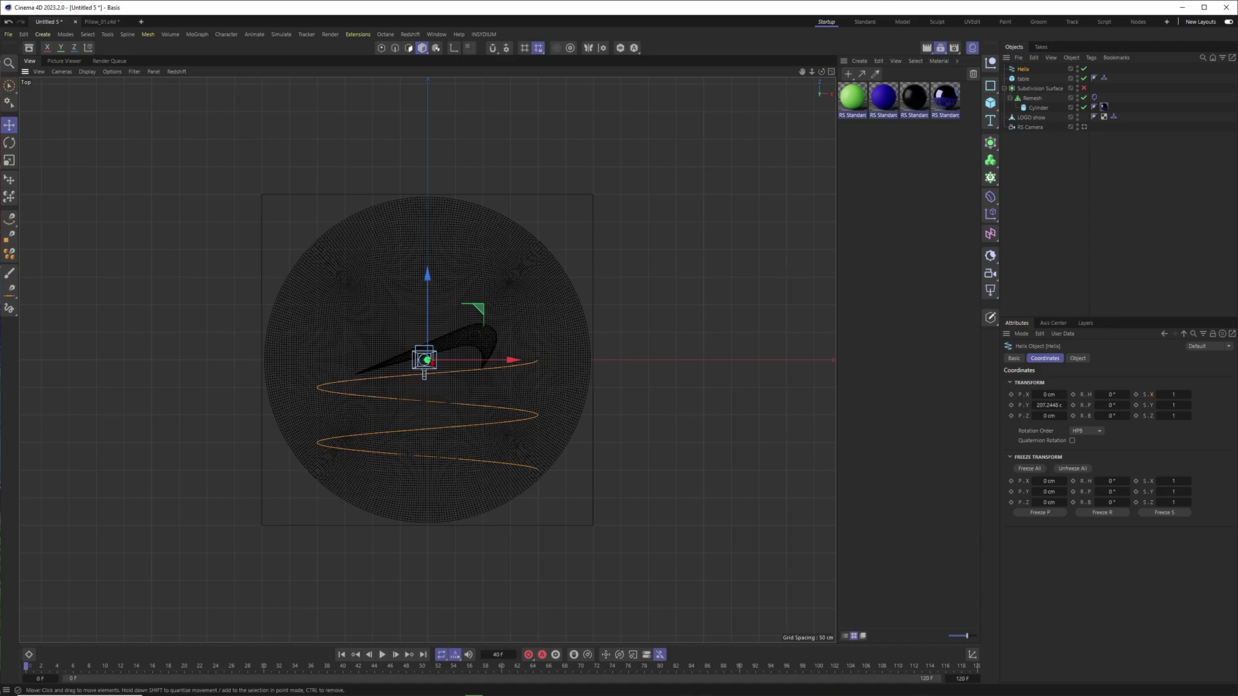
middle_click_drag(428, 360, 430, 313, "alt")
scroll(431, 313, "up", 1)
key("n")
key("b")
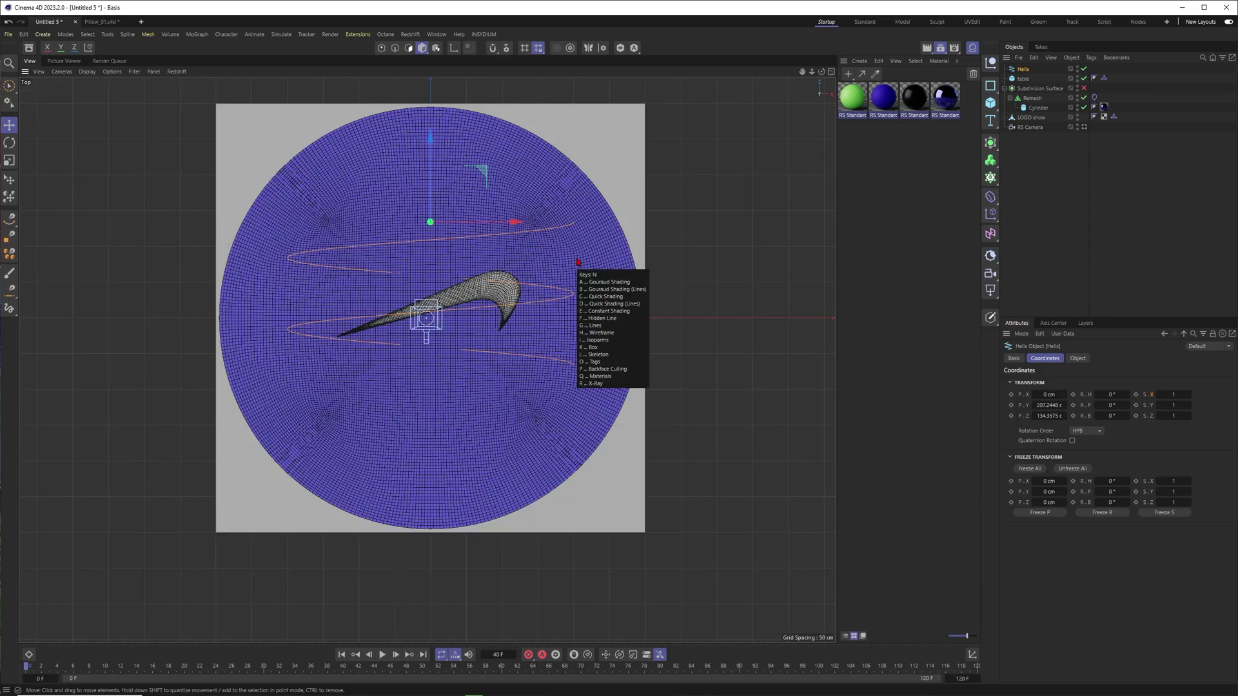
key("a")
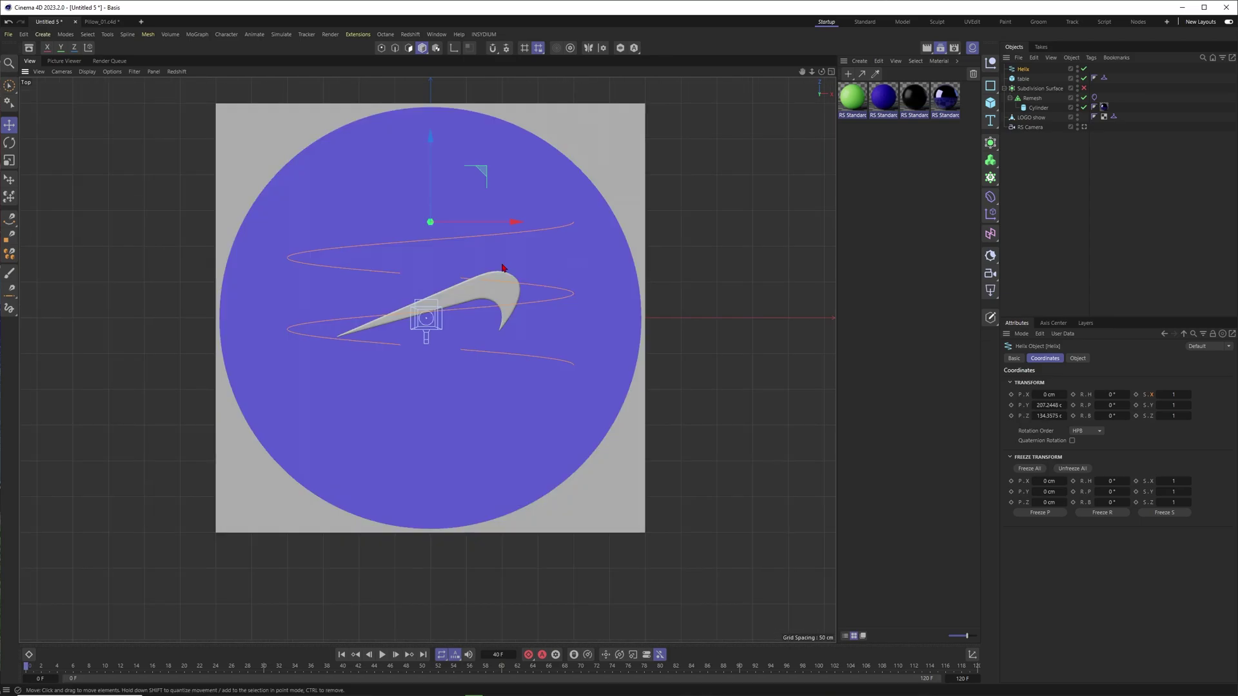
middle_click_drag(421, 360, 460, 359, "alt")
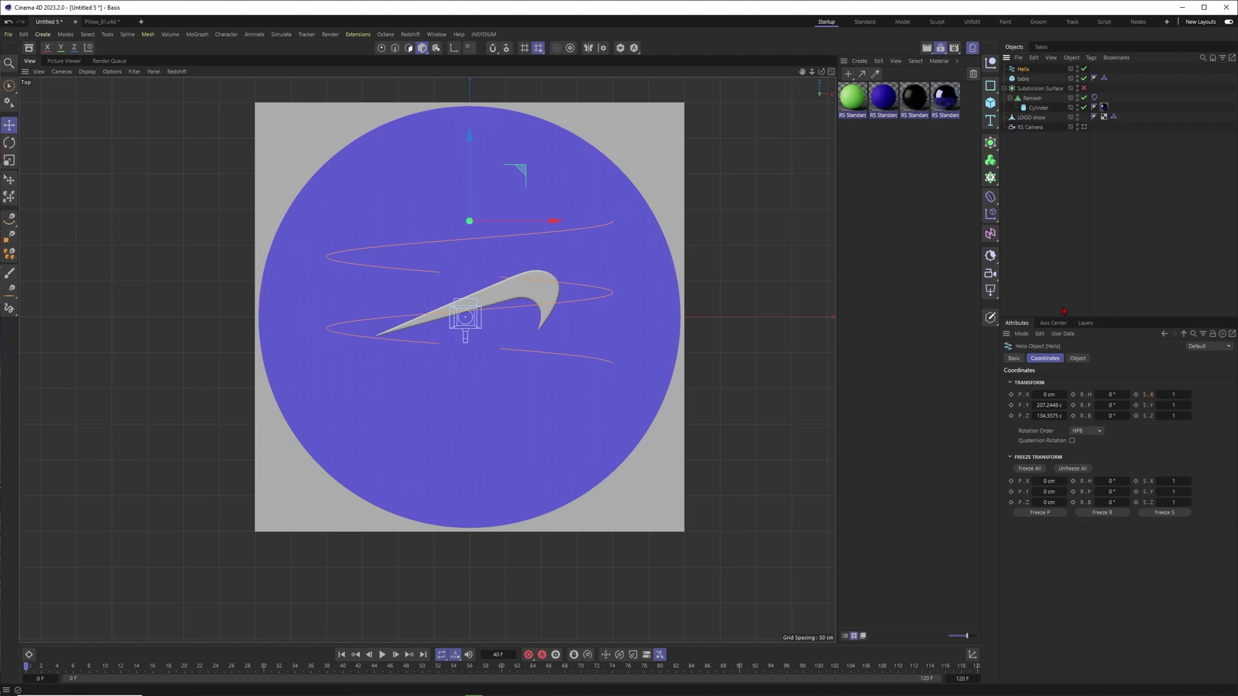
Set the helix height to 800 cm and move it along Z so that it extends past both ends of the table
left_click(1077, 358)
left_click_drag(1081, 436, 1078, 436)
key("Return")
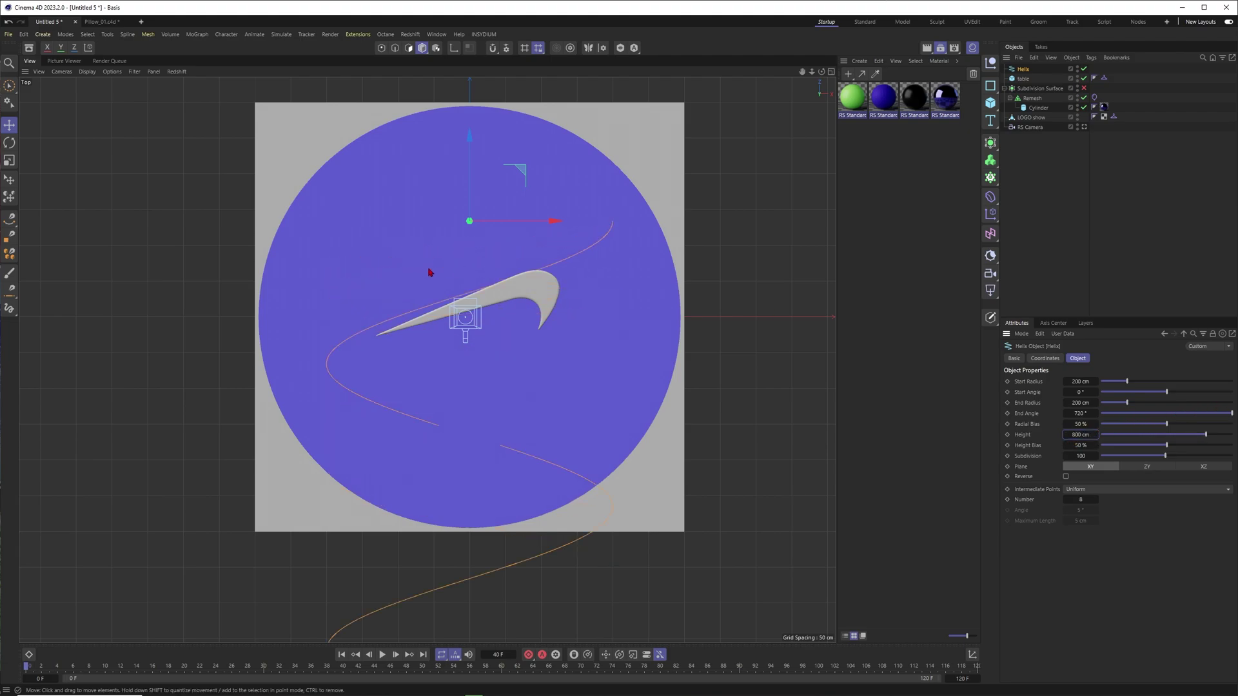
left_click_drag(470, 212, 470, 101)
middle_click_drag(482, 131, 474, 166, "alt")
right_click_drag(482, 168, 471, 175, "alt")
left_click_drag(518, 106, 540, 30)
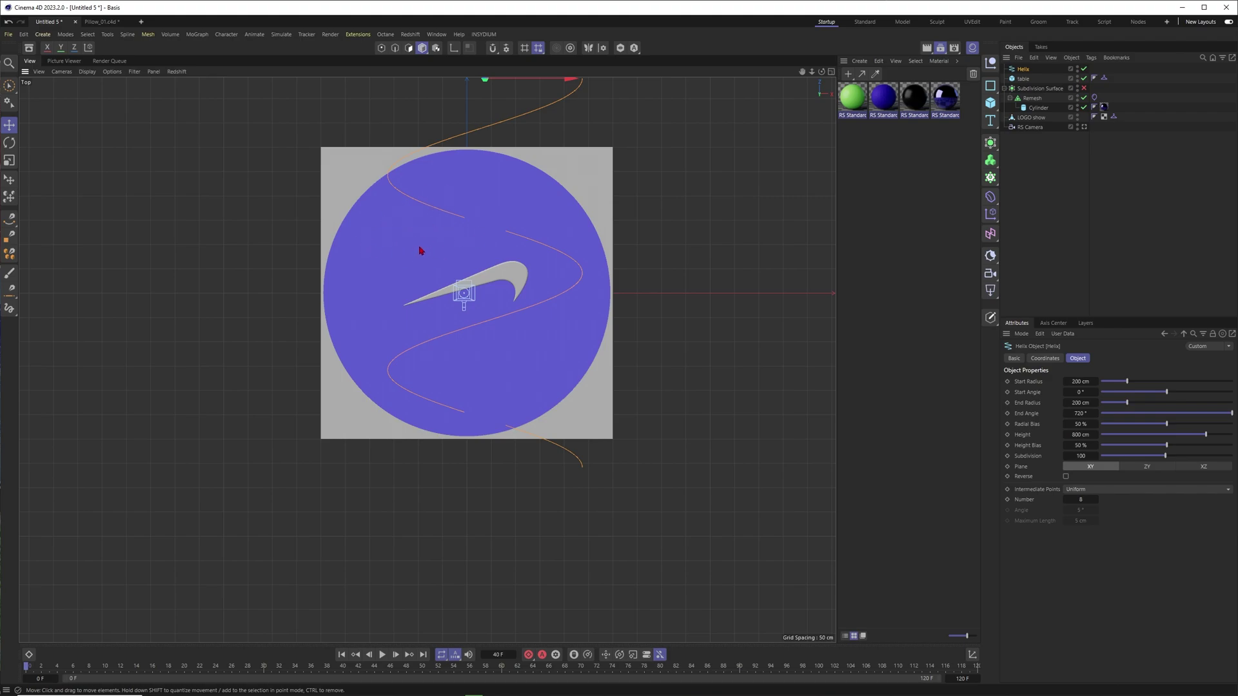
Back in the perspective view, duplicate the helix, disable the copy, and make the original editable
scroll(421, 250, "up", 4)
key("F1")
mouse_move(391, 332)
left_mouse_down("alt")
mouse_move(318, 285)
mouse_move(380, 316)
left_mouse_up("alt")
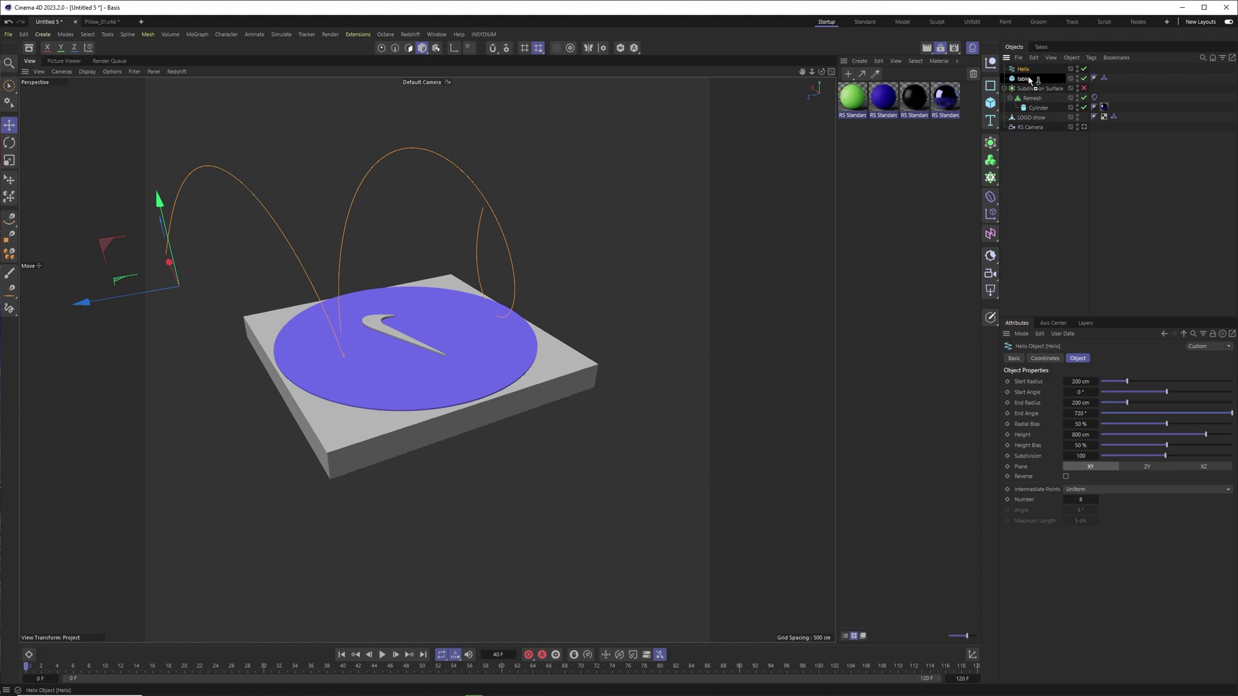
left_click_drag(1029, 80, 1031, 84, "ctrl")
left_click(1085, 79)
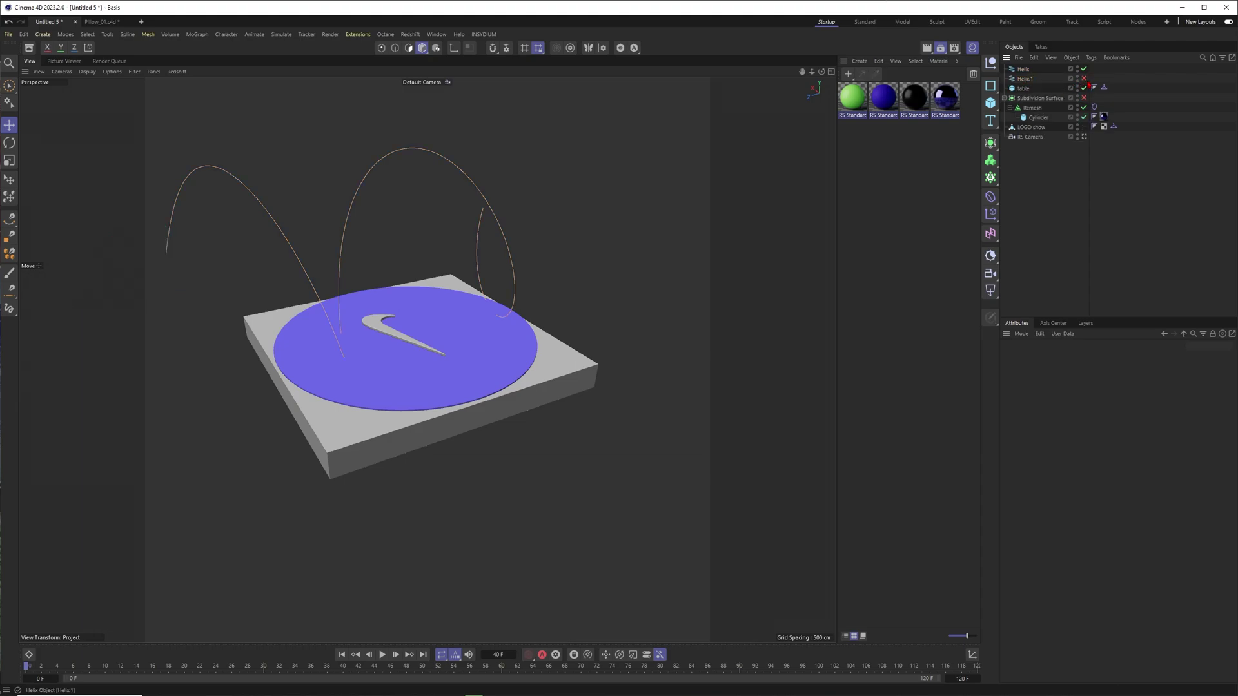
left_click(1023, 71)
key("c")
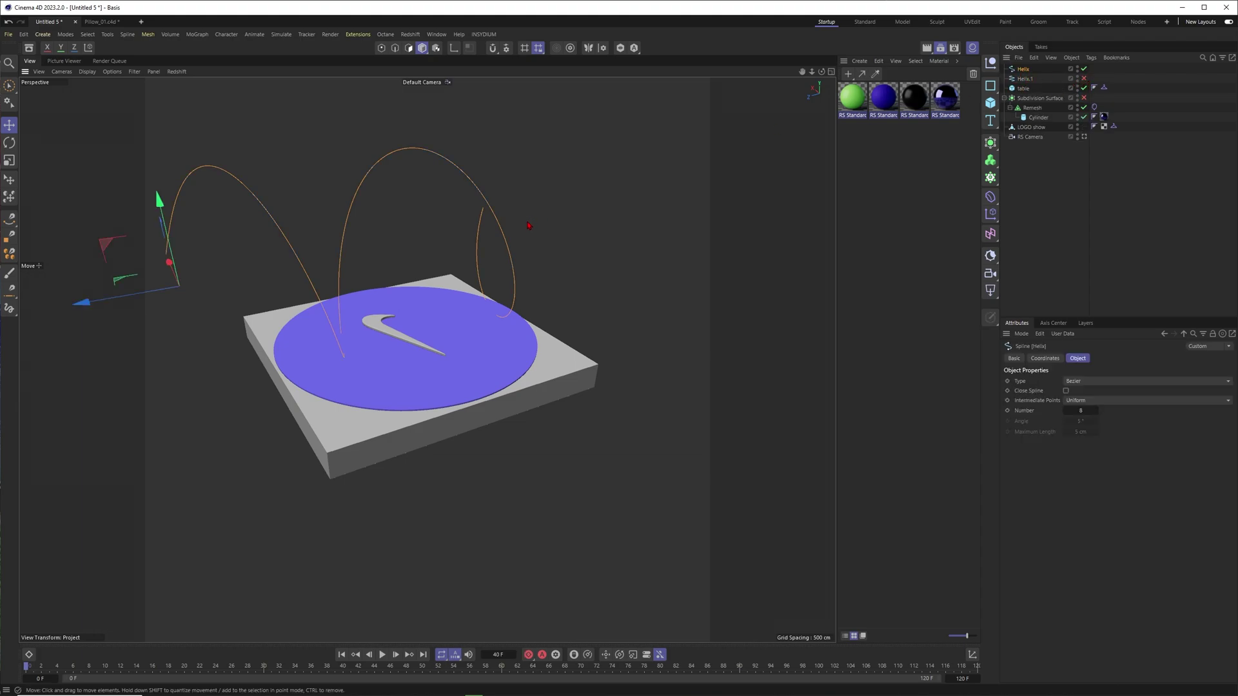
Scale the helix spline flat along its Y axis and lower it onto the disc
key("t")
middle_click_drag(297, 289, 401, 280, "alt")
left_click_drag(309, 191, 321, 266)
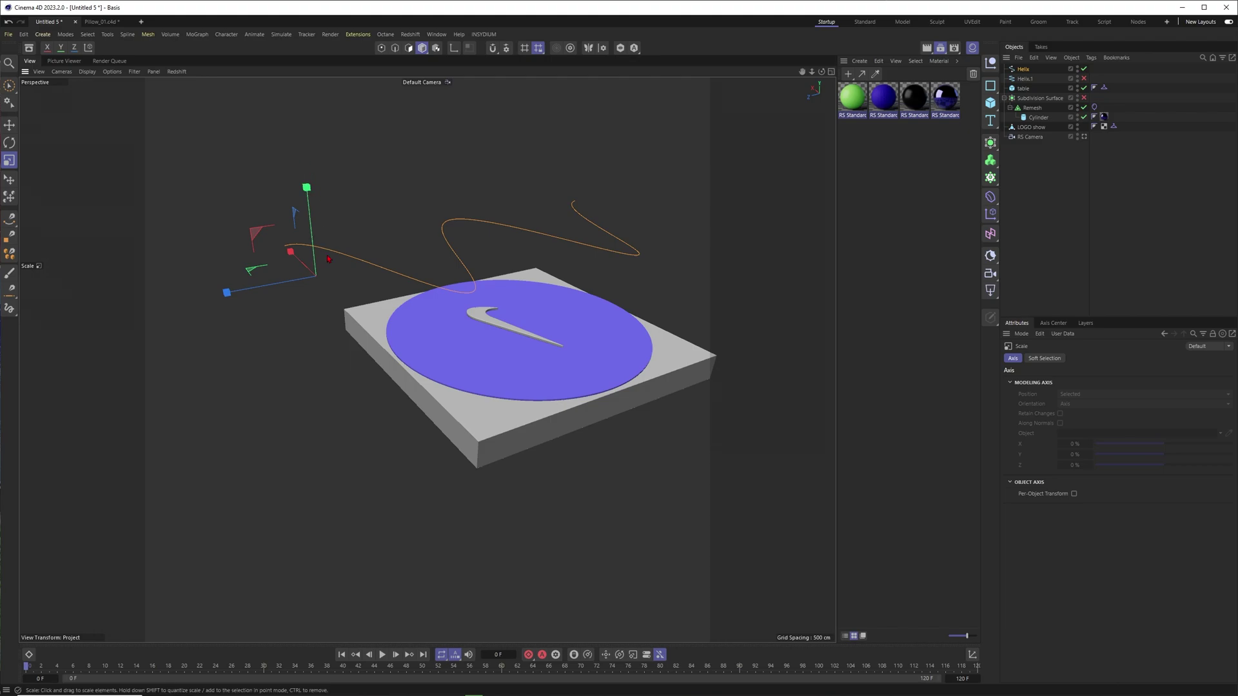
left_click_drag(307, 188, 316, 277)
left_click(9, 86)
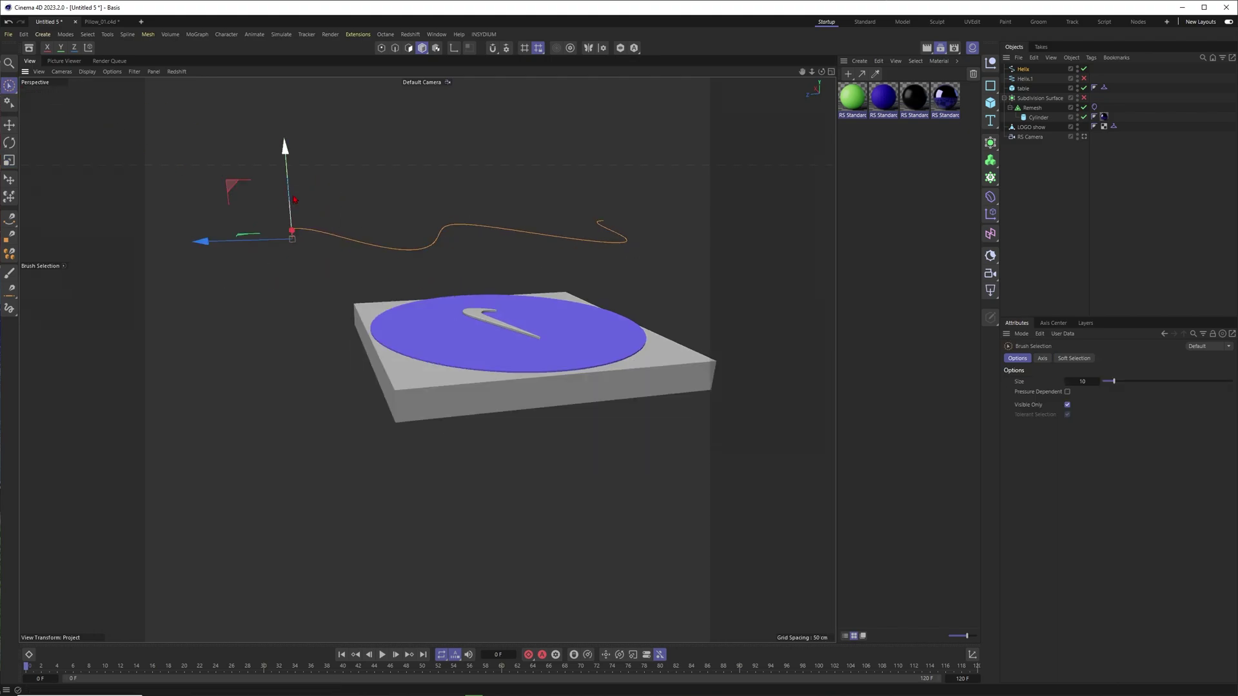
left_click_drag(294, 200, 305, 348)
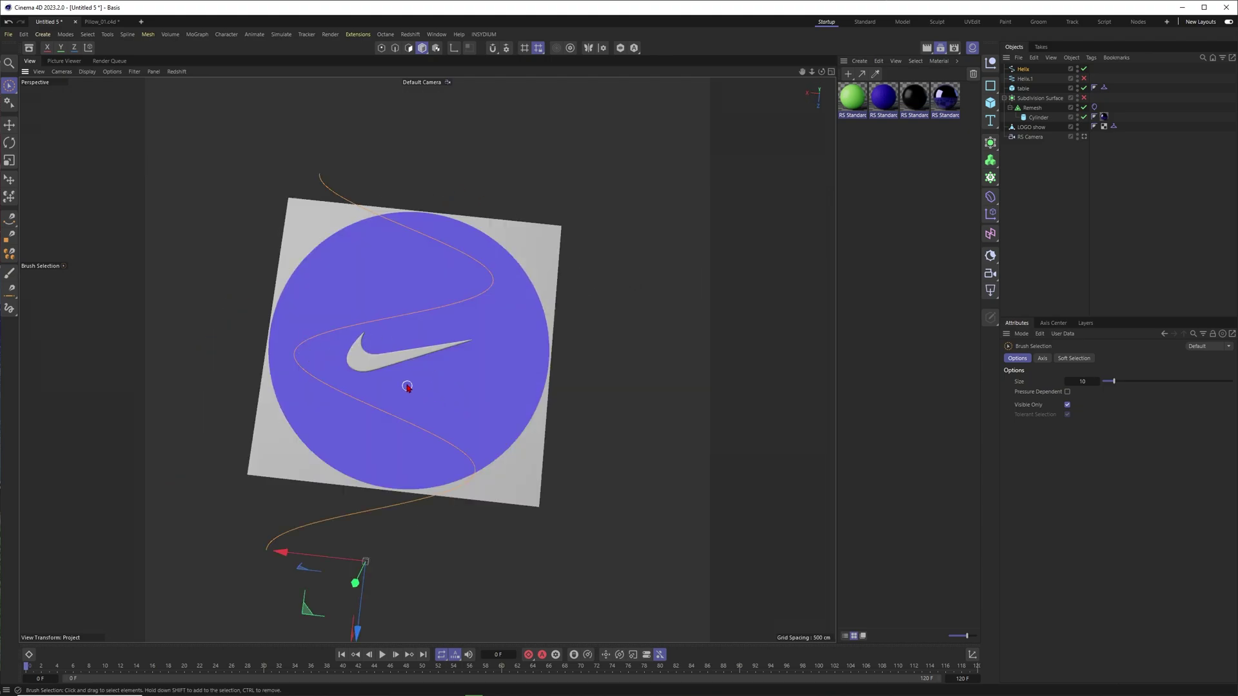
Rotate the flattened helix around its vertical axis and shift it sideways so its curve winds around the logo
key("r")
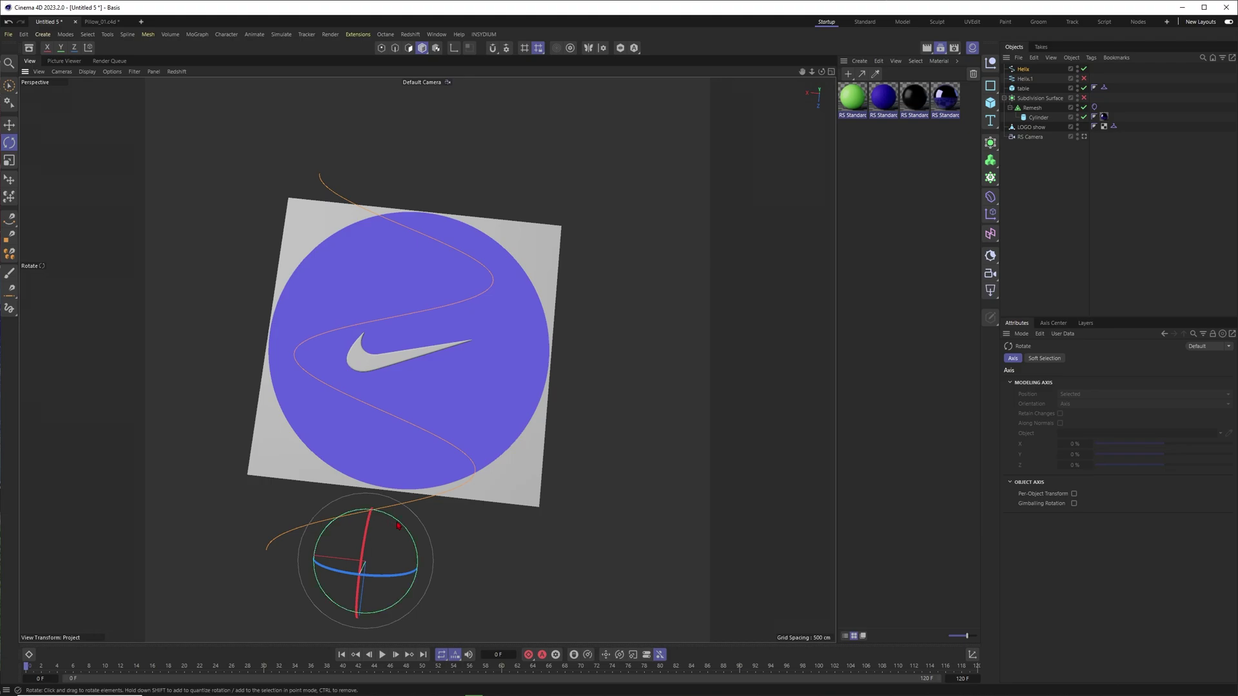
left_click_drag(399, 524, 377, 509)
key("space")
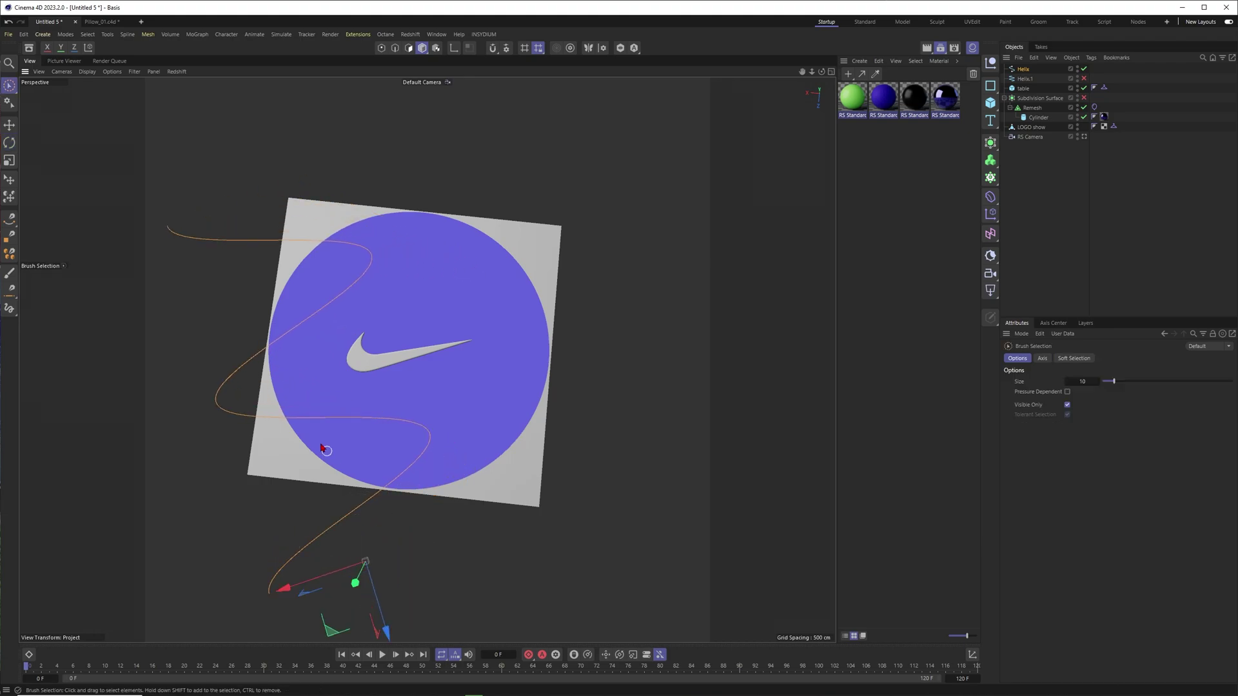
mouse_move(335, 632)
left_mouse_down()
mouse_move(439, 599)
mouse_move(419, 608)
mouse_move(413, 597)
mouse_move(373, 633)
mouse_move(457, 579)
mouse_move(438, 630)
mouse_move(449, 636)
left_mouse_up()
key("t")
key("space")
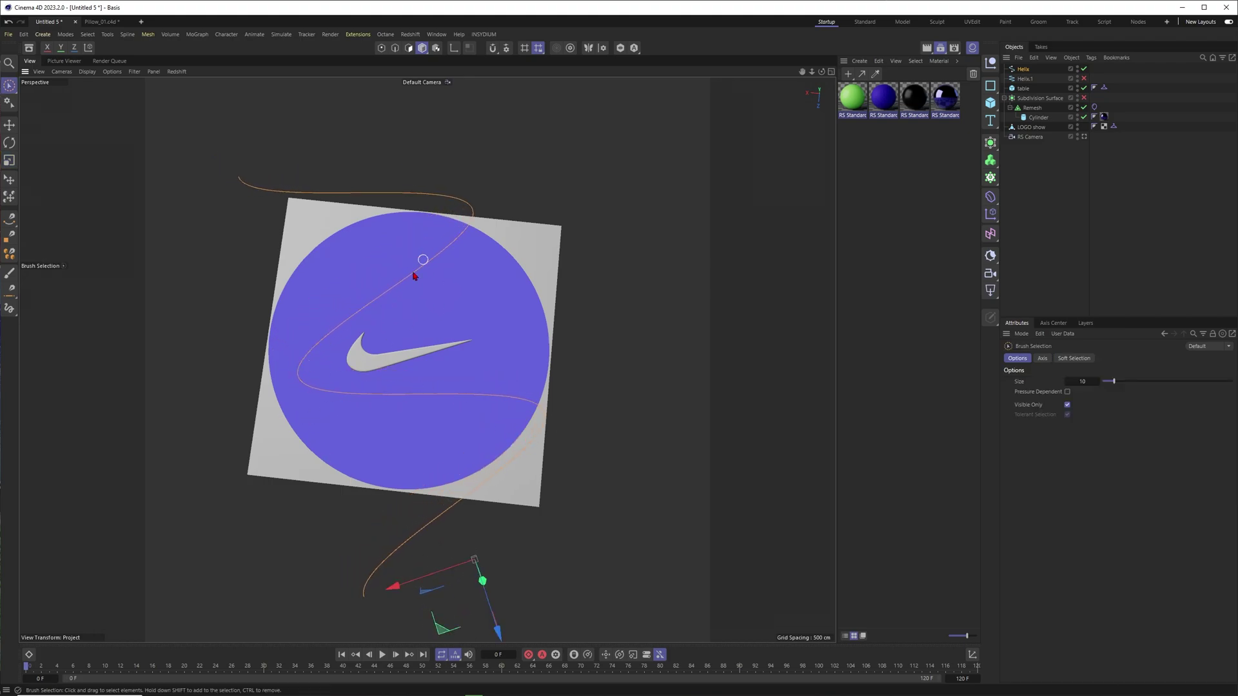
Add a Vertex Map tag to the Remesh object
left_click(1034, 149)
left_click(1021, 71)
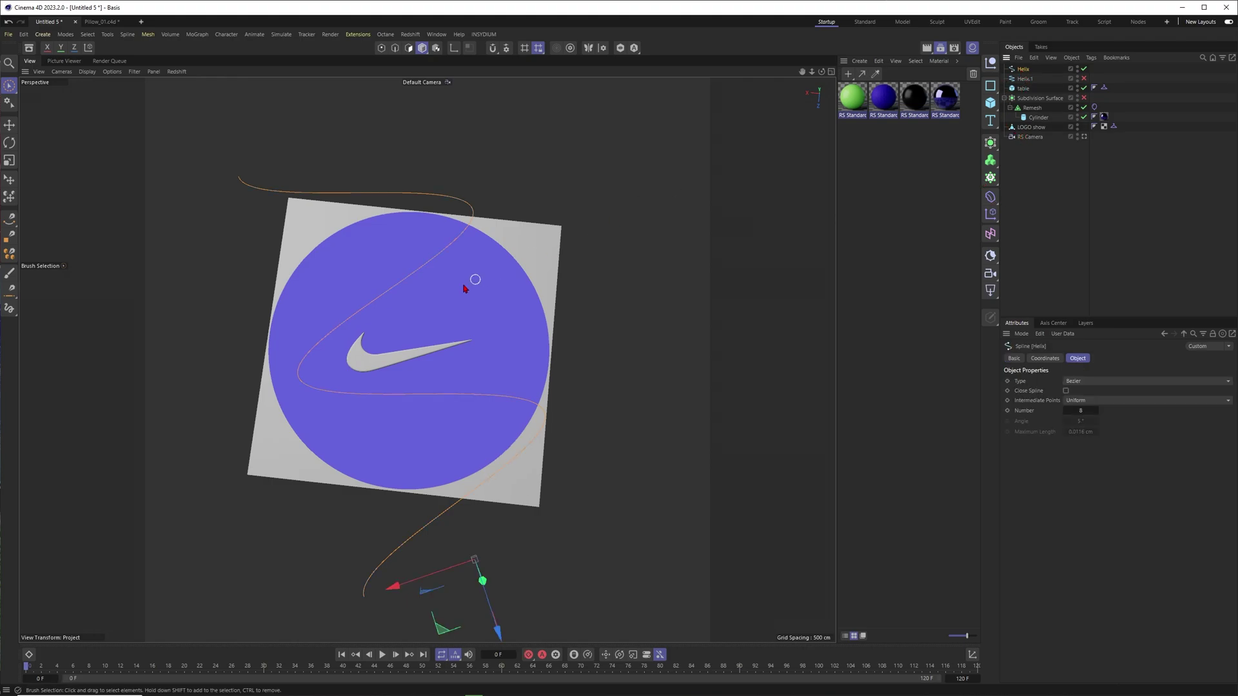
left_click(462, 292)
left_click_drag(493, 313, 425, 311, "alt")
right_click_drag(425, 311, 512, 309, "alt")
left_click_drag(512, 309, 526, 294, "alt")
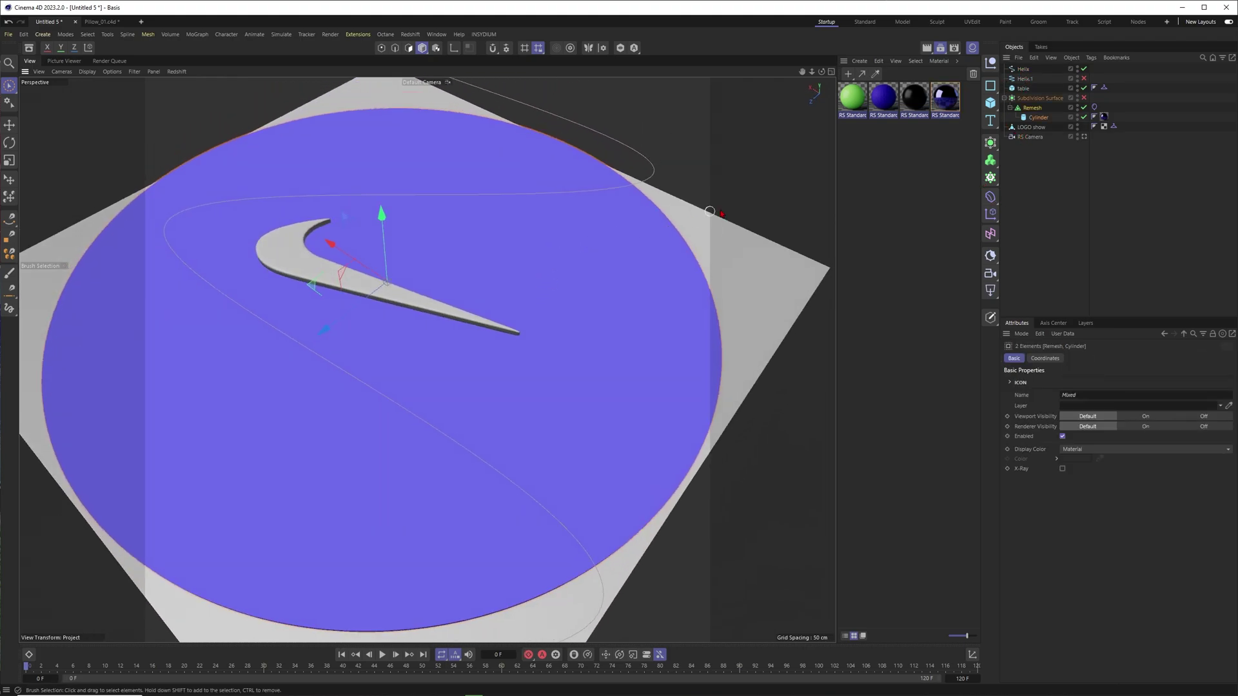
left_click(1032, 108)
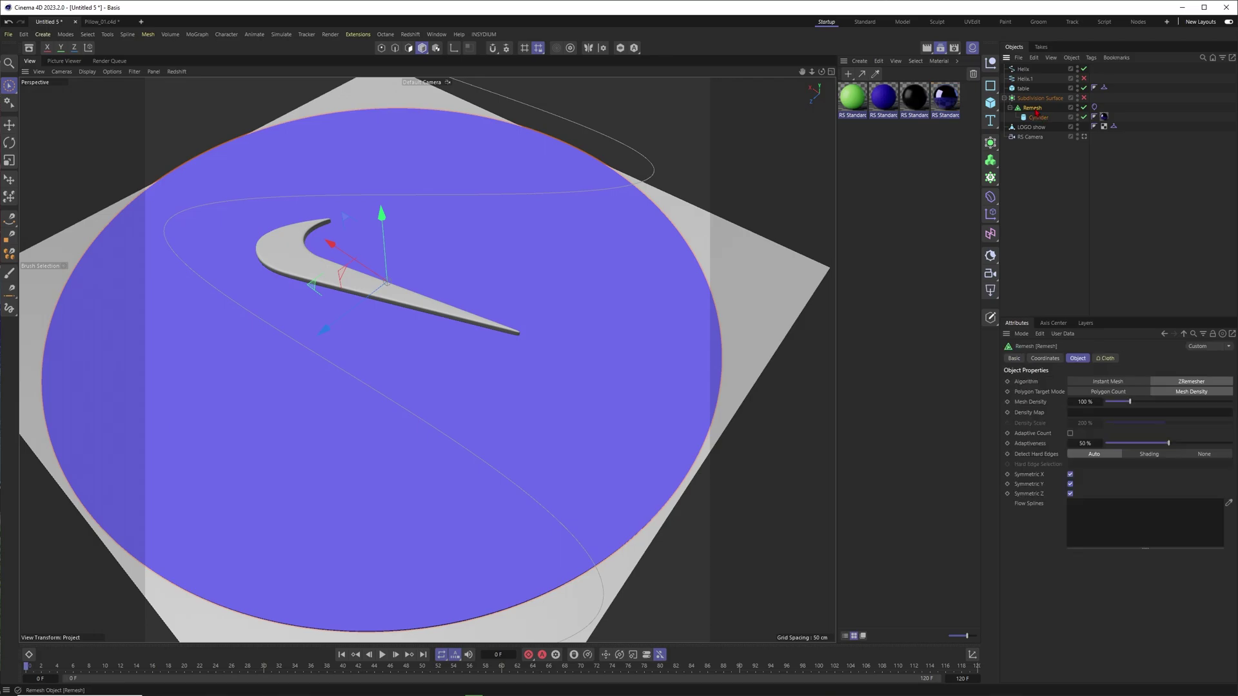
right_click(1035, 109)
mouse_move(1072, 217)
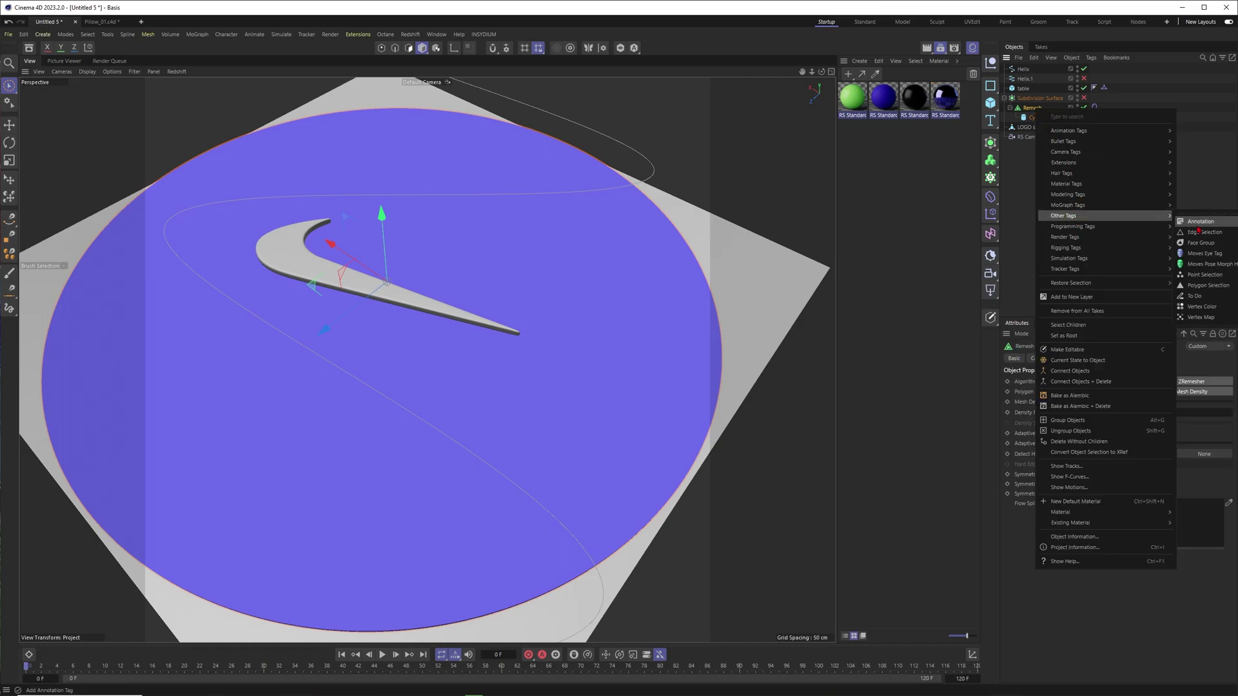
left_click(1200, 318)
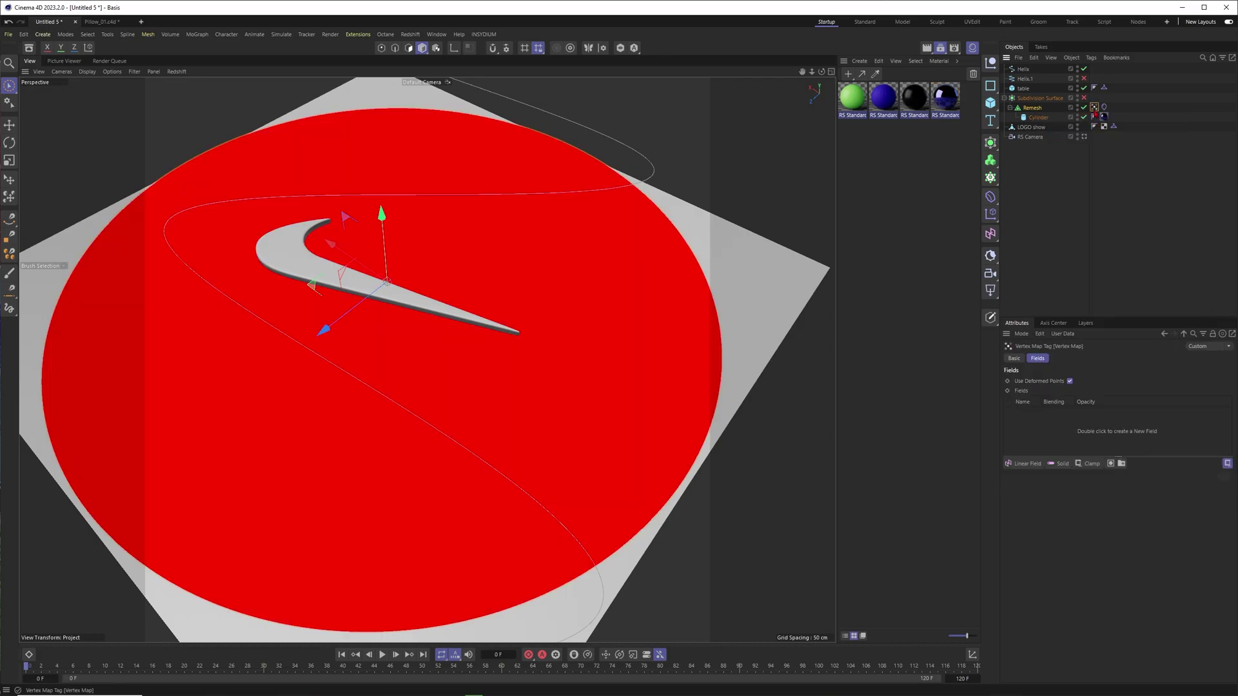
left_click_drag(539, 265, 710, 173, "alt")
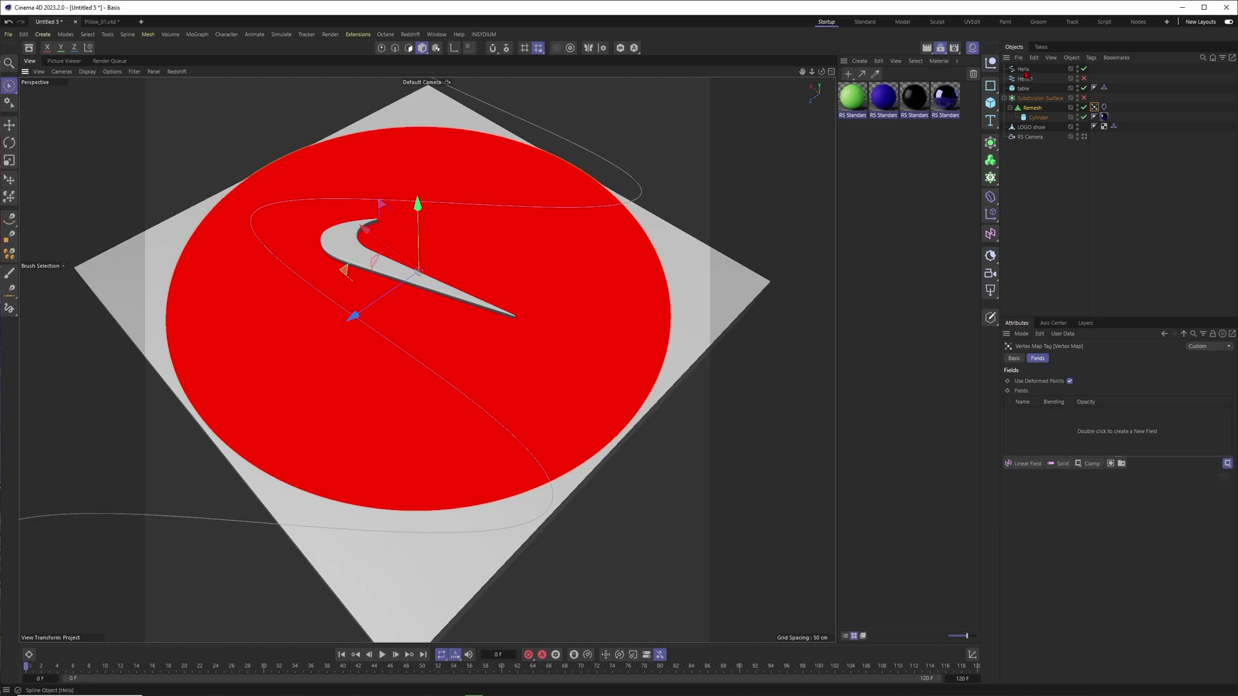
Add the Helix spline as a field of the vertex map and set its distance mode to Along and Radius
left_click_drag(1024, 70, 1040, 431)
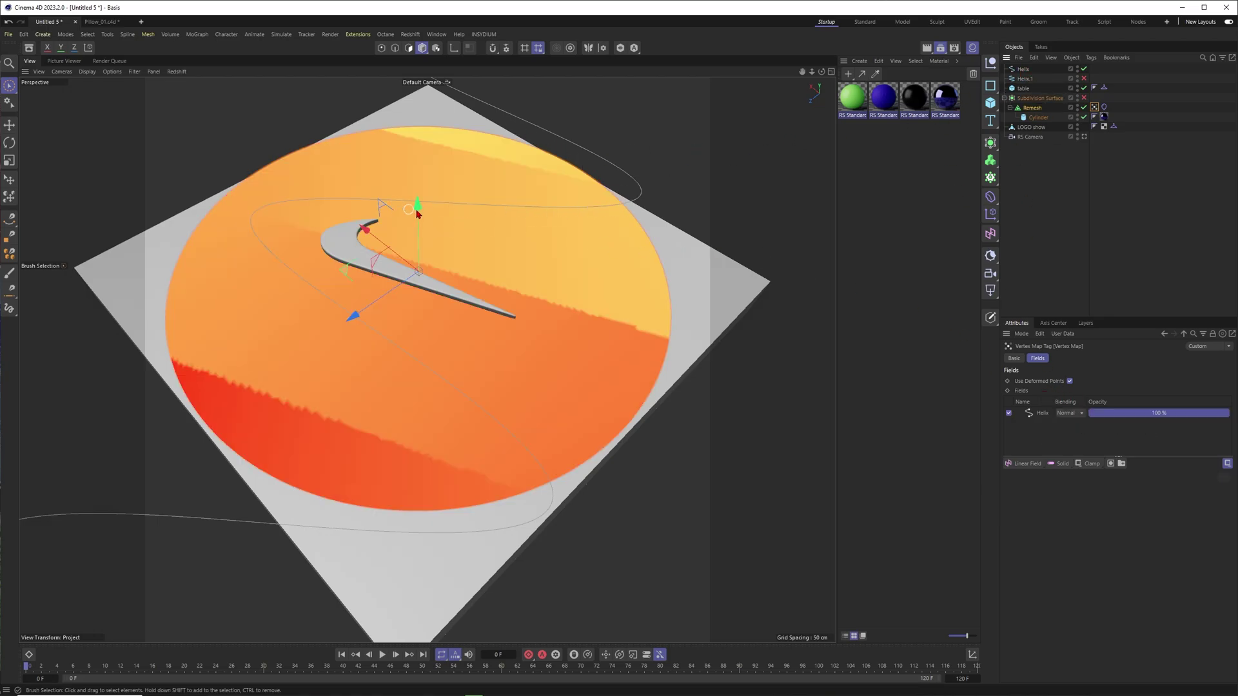
left_click(1043, 414)
left_click(1071, 523)
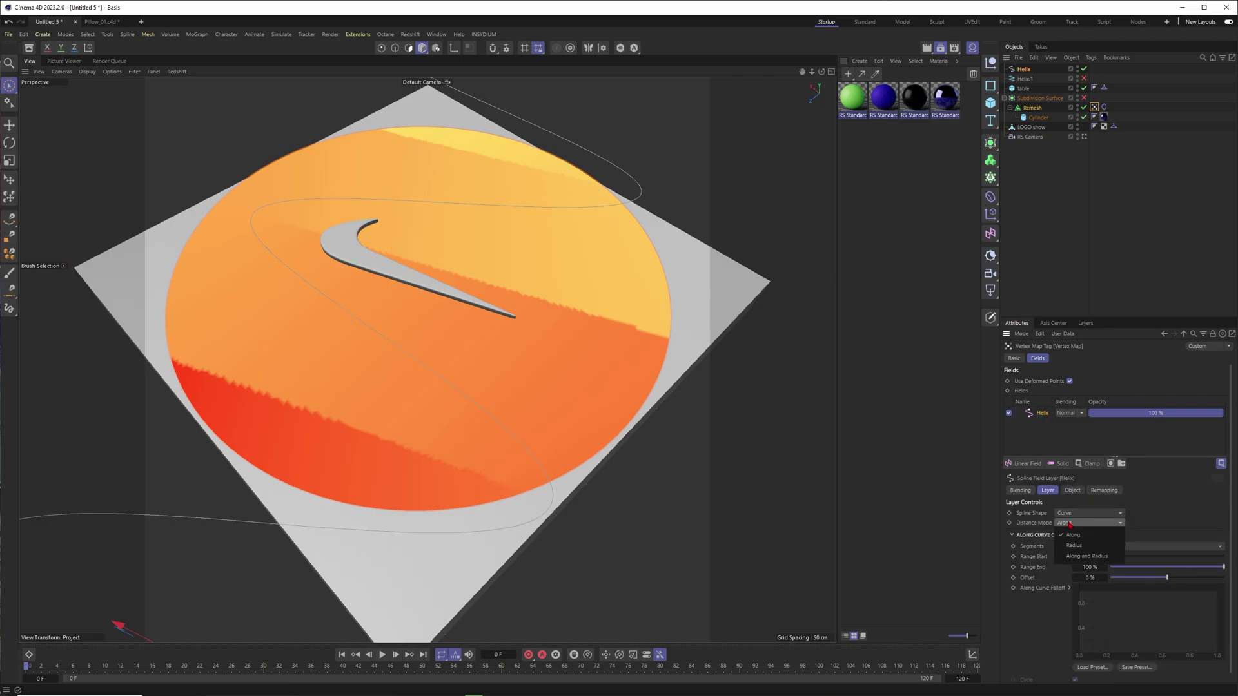
left_click(1082, 558)
scroll(508, 285, "down", 5)
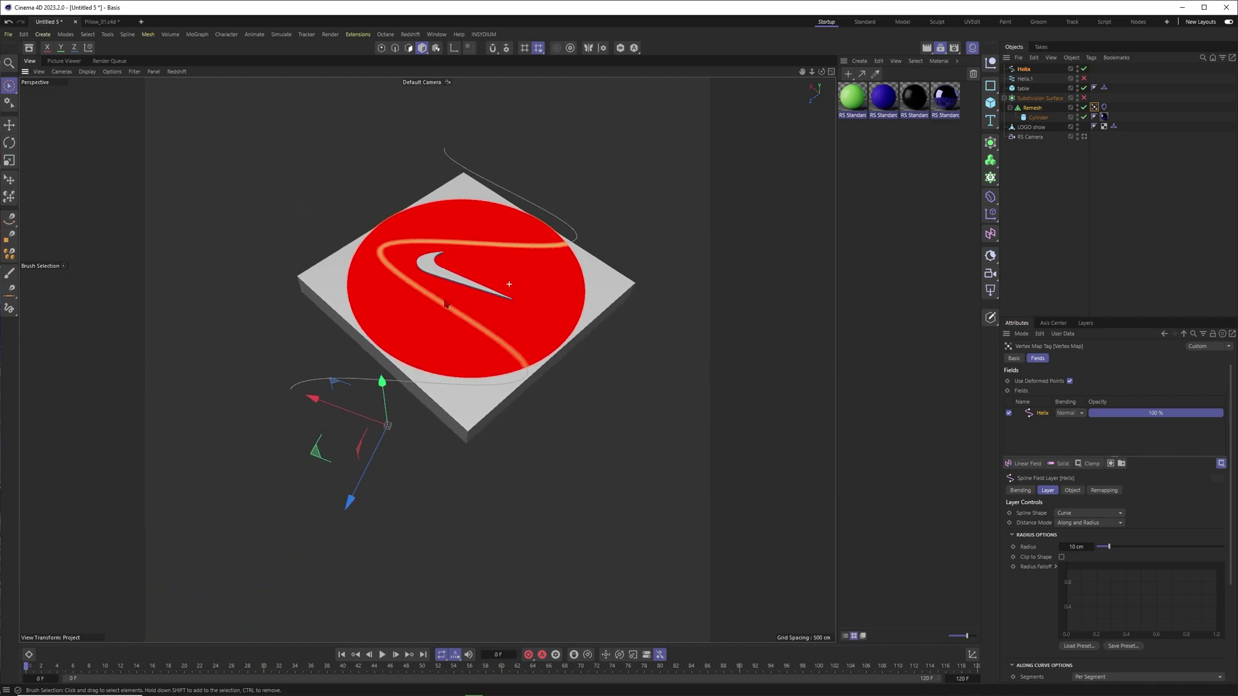
scroll(509, 285, "up", 2)
left_click_drag(372, 216, 403, 247, "alt")
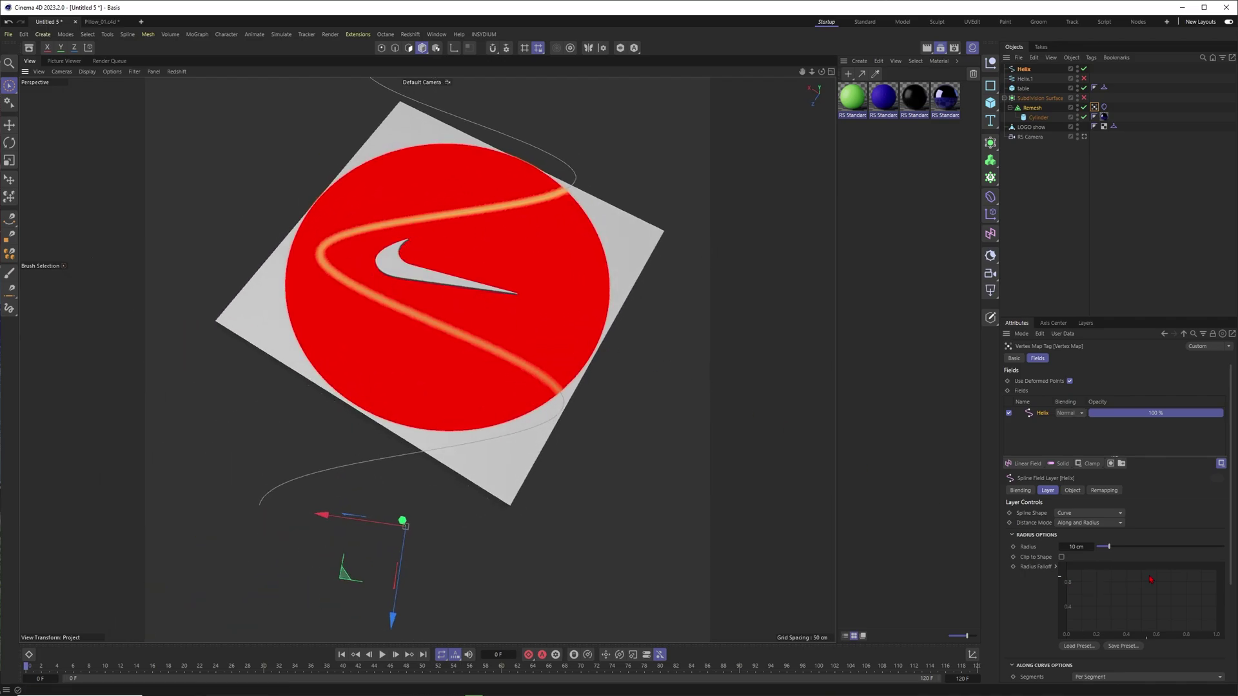
Set the radius of the vertex map's Helix spline field to 4 cm and inspect the resulting weighted line
left_click_drag(1230, 538, 1230, 597)
mouse_move(1168, 623)
left_mouse_down()
mouse_move(1125, 622)
mouse_move(1224, 623)
left_mouse_up()
scroll(450, 221, "up", 3)
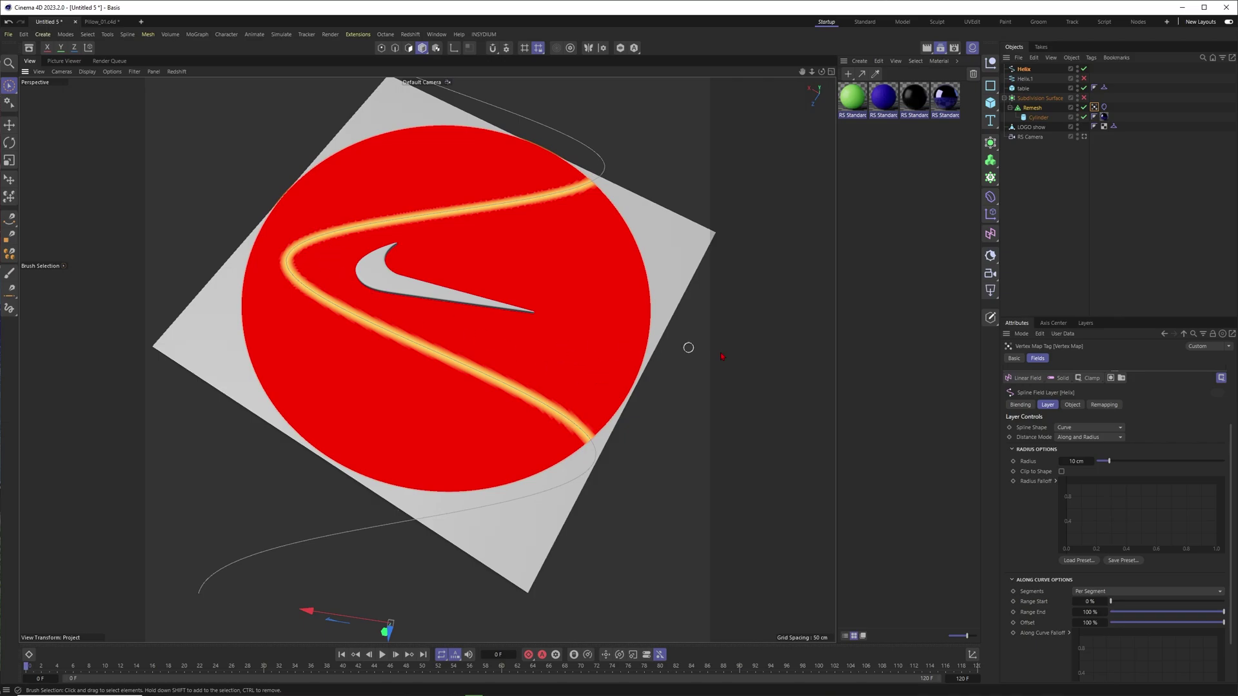
left_click(1067, 463)
key("Return")
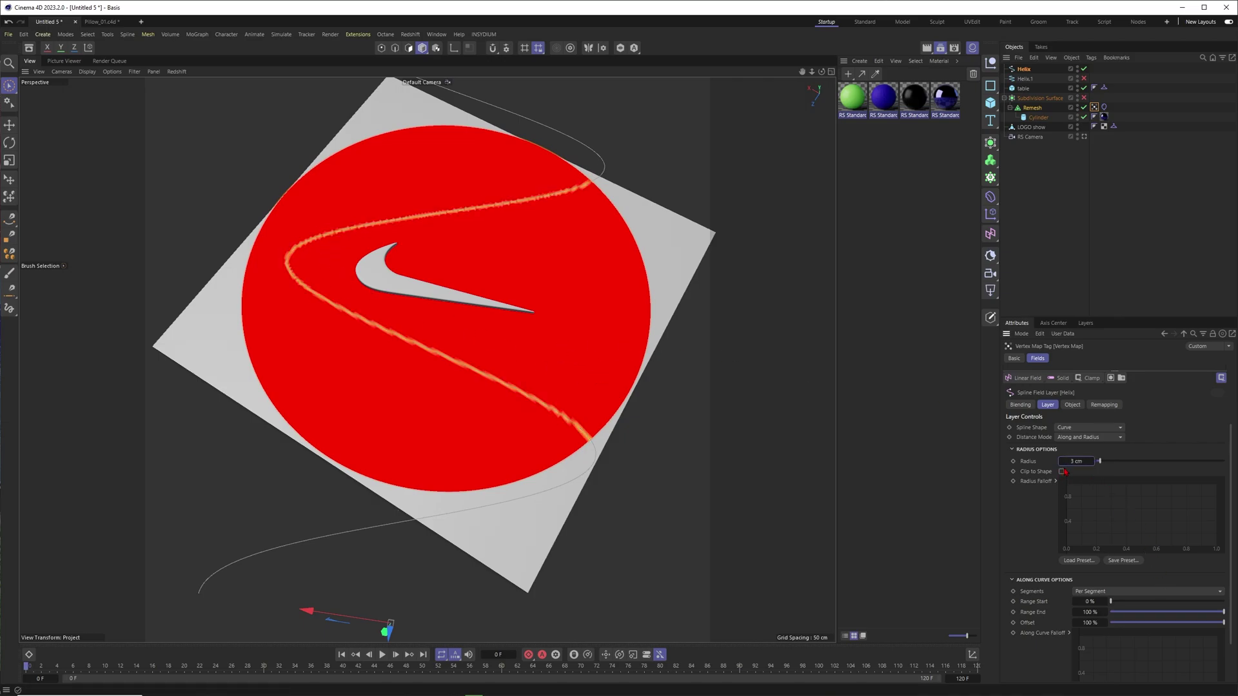
key("Return")
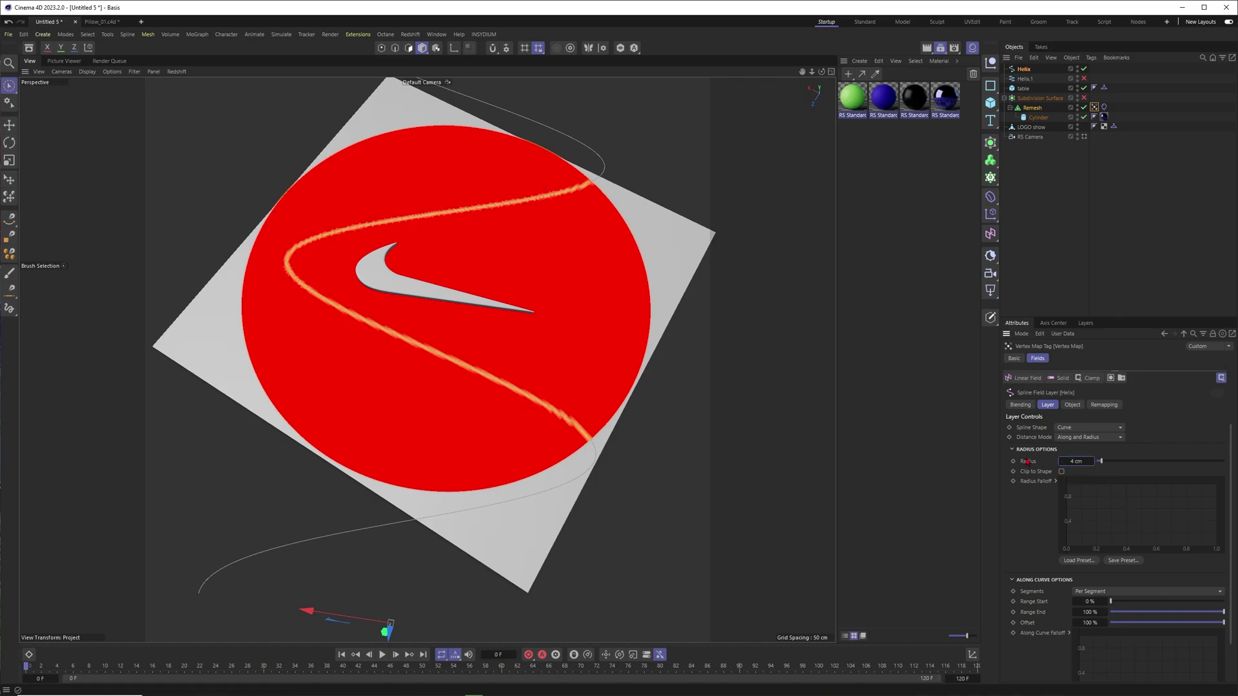
scroll(420, 328, "down", 2)
scroll(430, 313, "up", 3)
left_click_drag(430, 313, 459, 338, "alt")
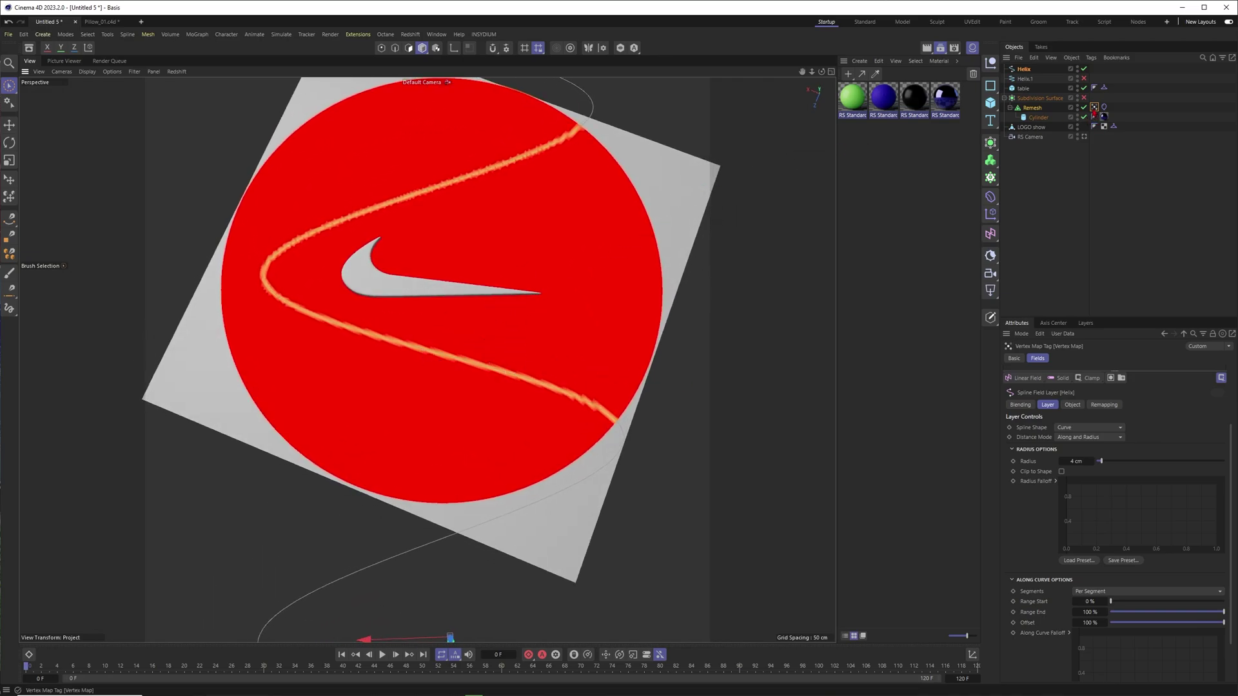
left_click(1094, 109)
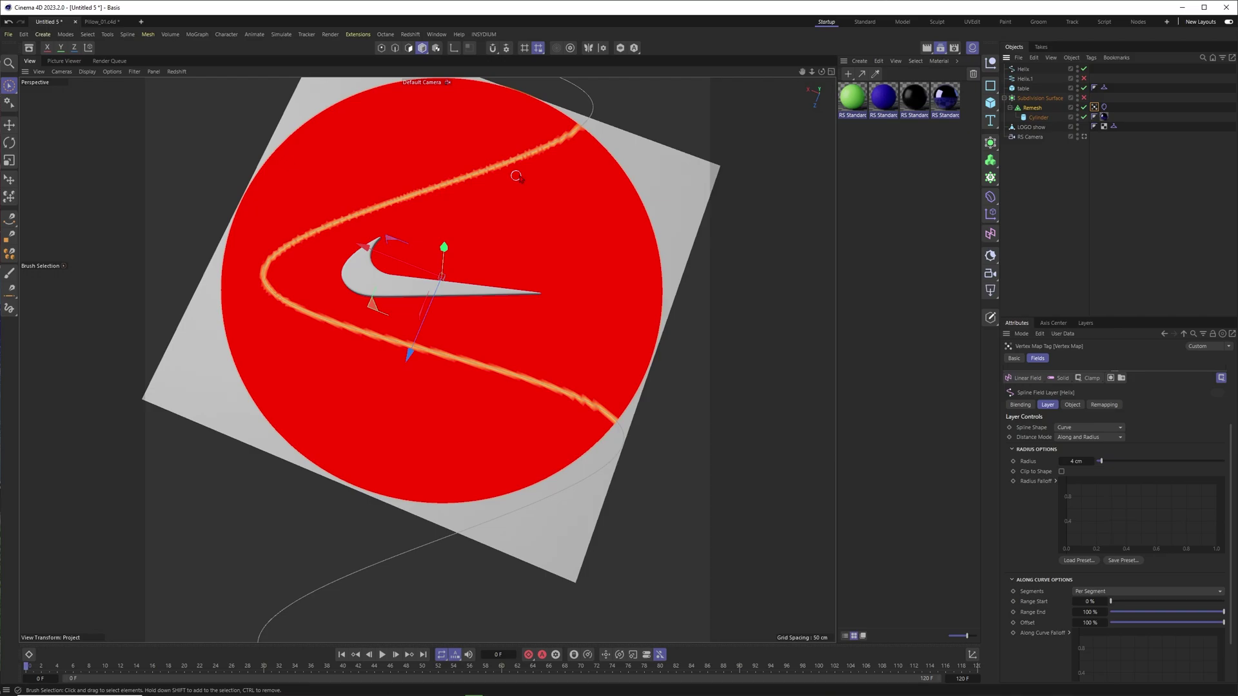
Enable With Pins in the Remesh Cloth tag's mix animation settings and assign the vertex map as its map
left_click(1104, 107)
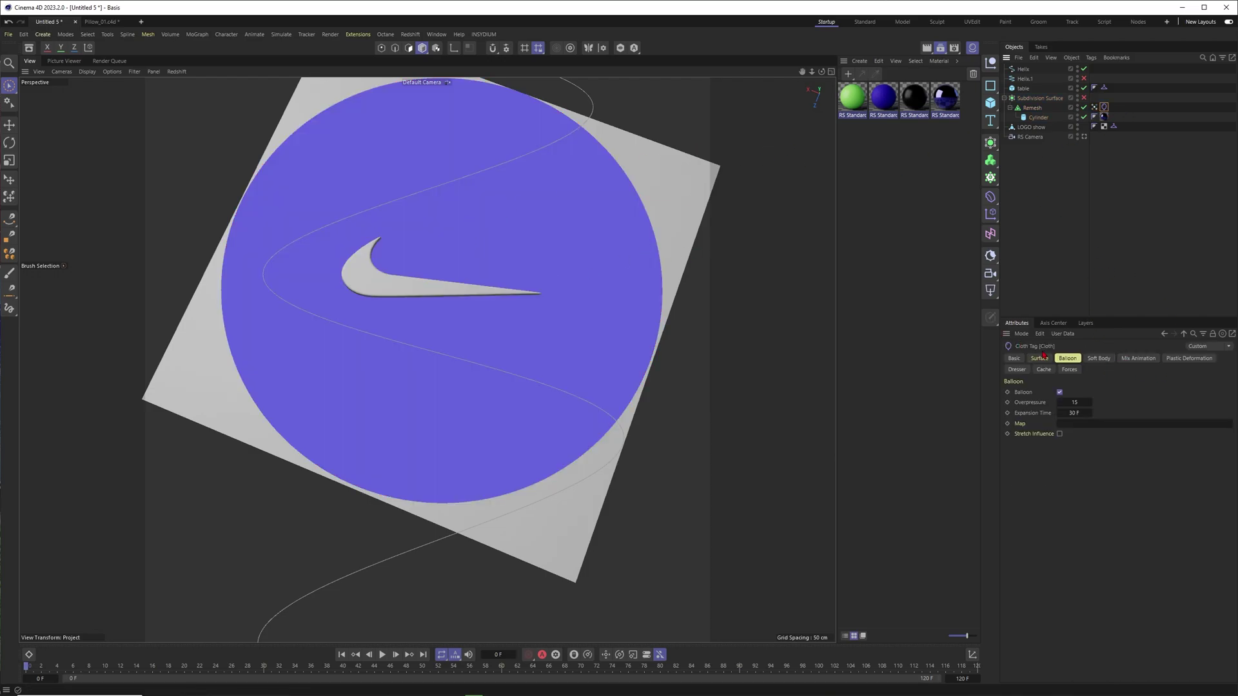
left_click(1138, 361)
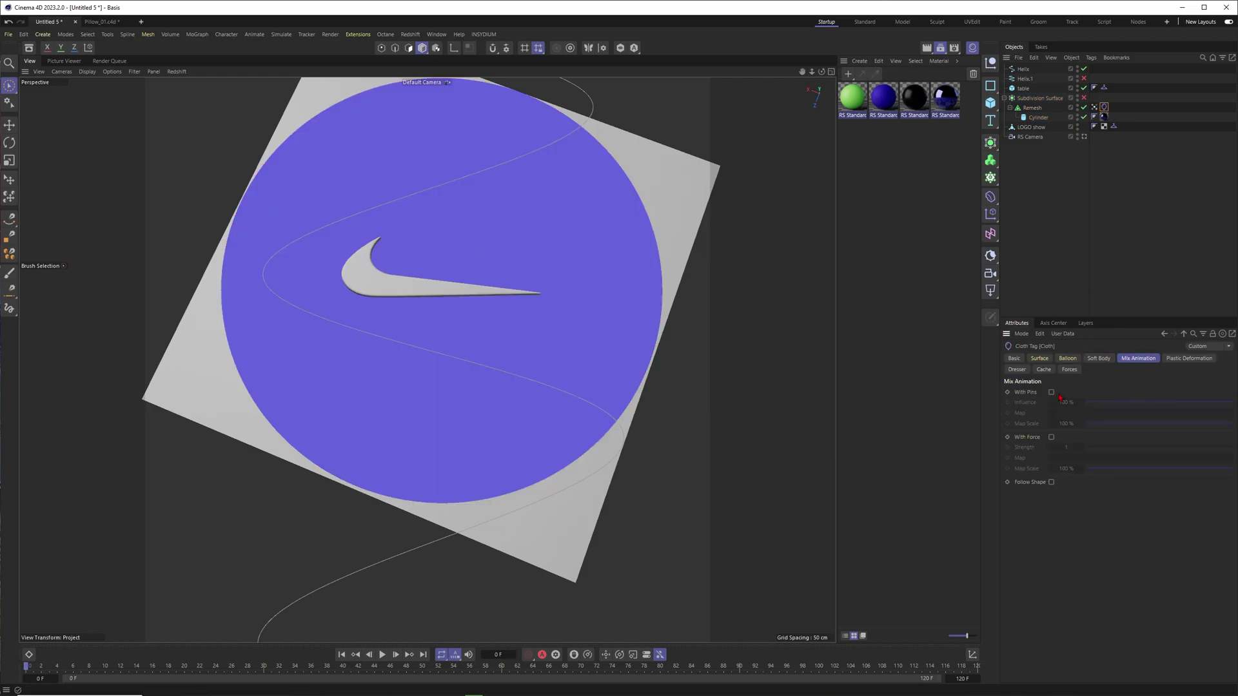
left_click(1052, 392)
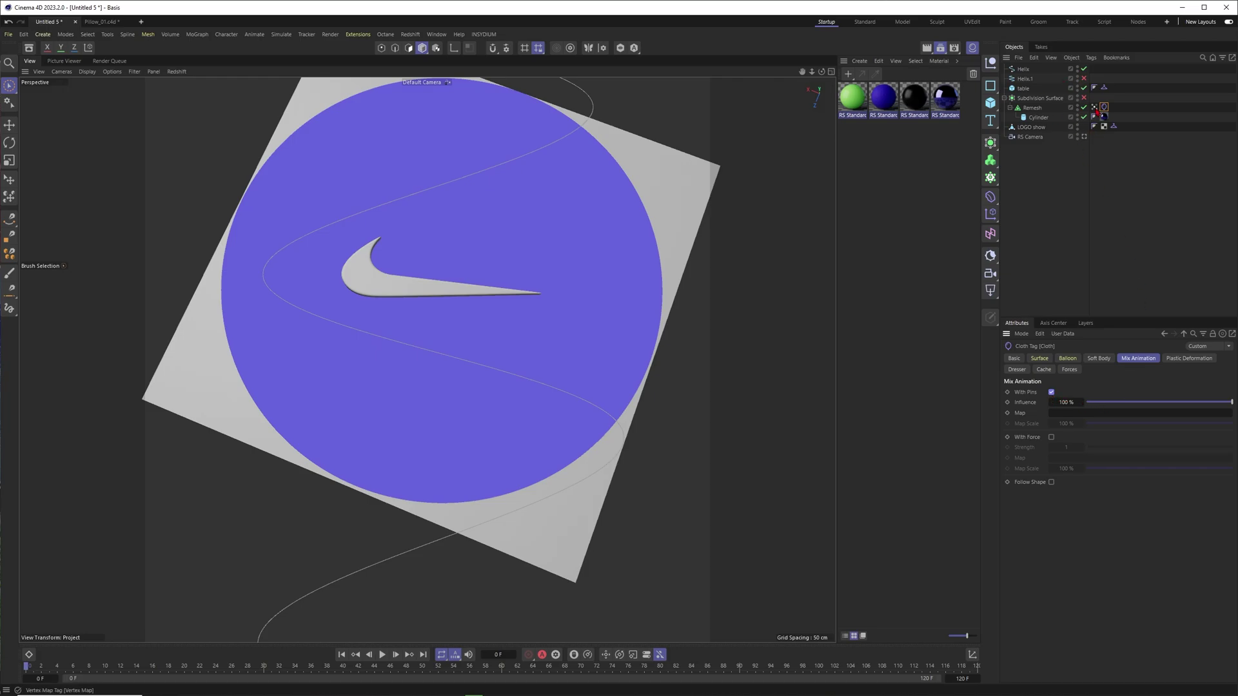
left_click_drag(1095, 107, 1117, 140)
left_click_drag(1067, 418, 1068, 417)
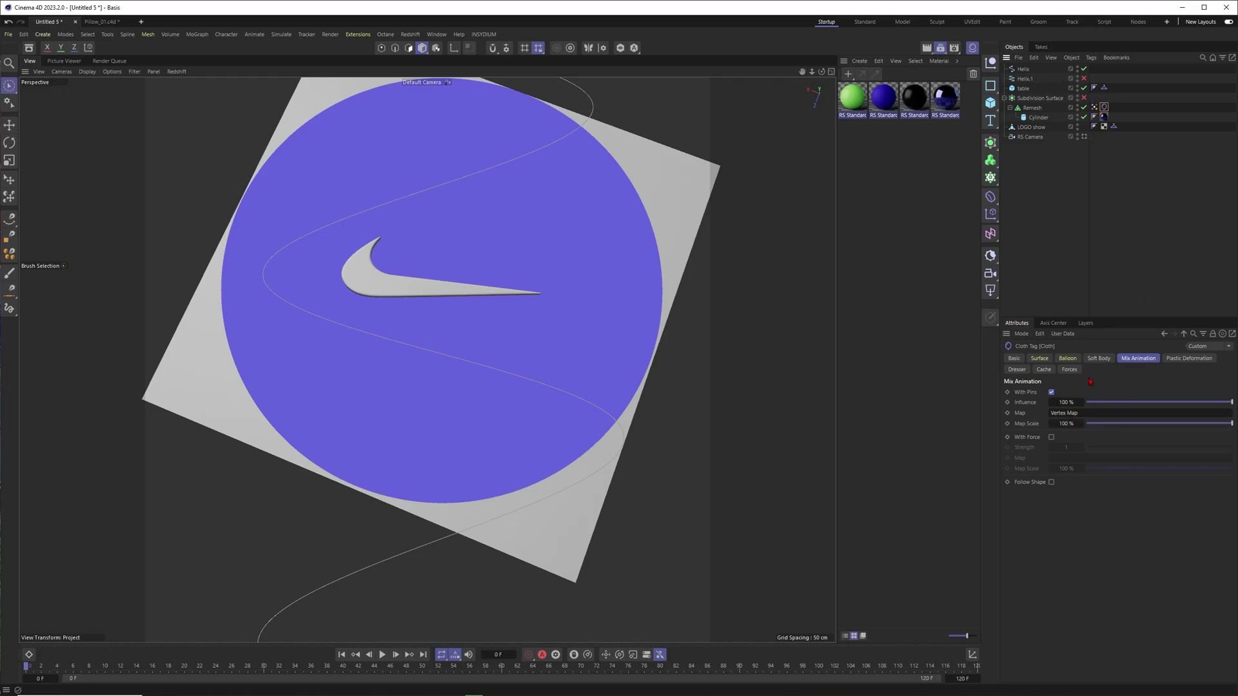
Invert the remapping of the Helix field in the vertex map
left_click(1094, 107)
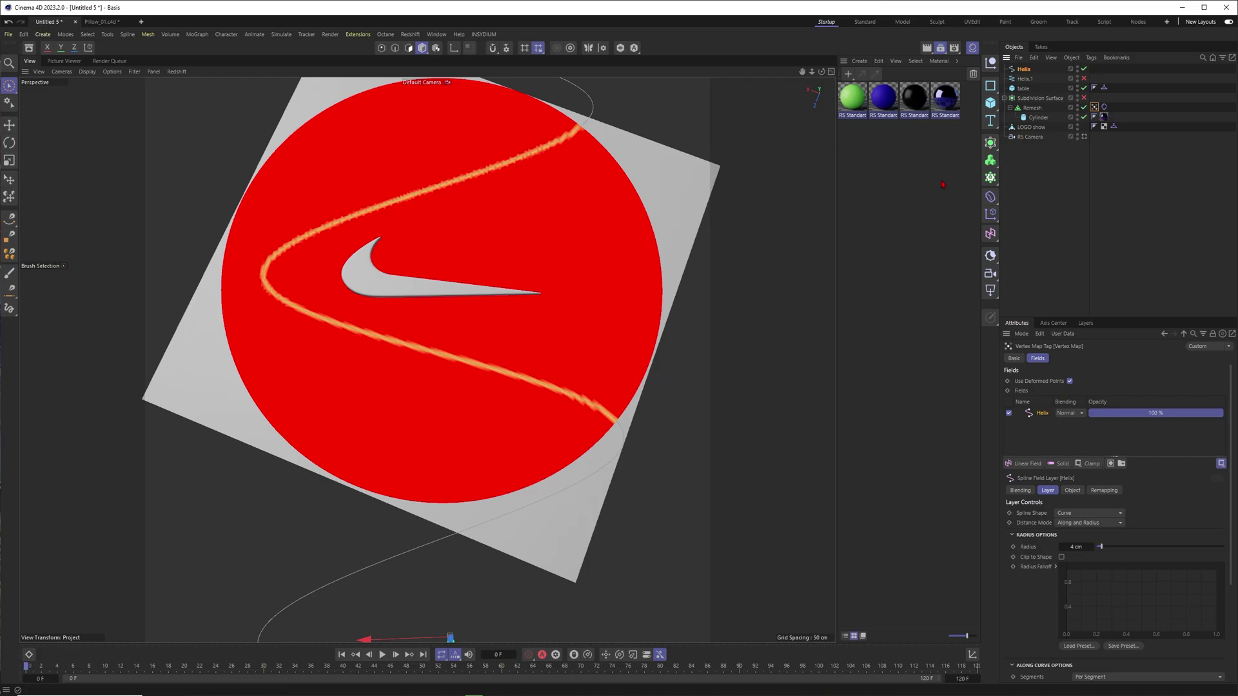
left_click(1074, 492)
left_click(1104, 491)
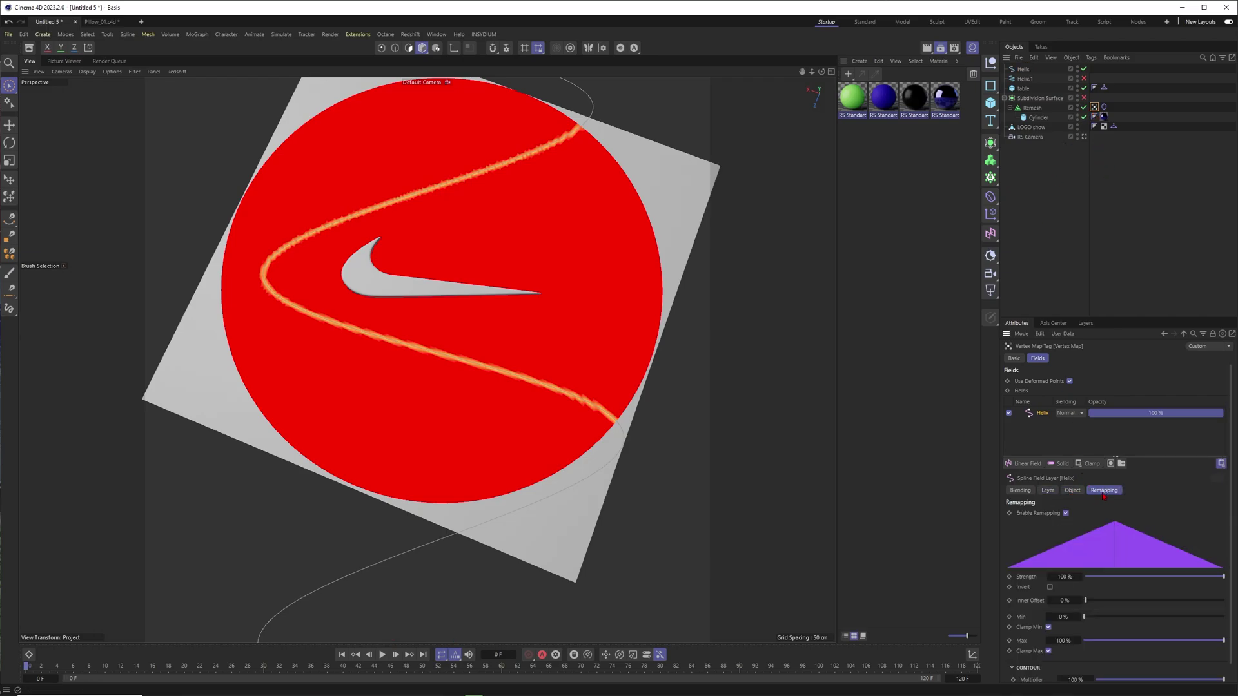
left_click(1050, 587)
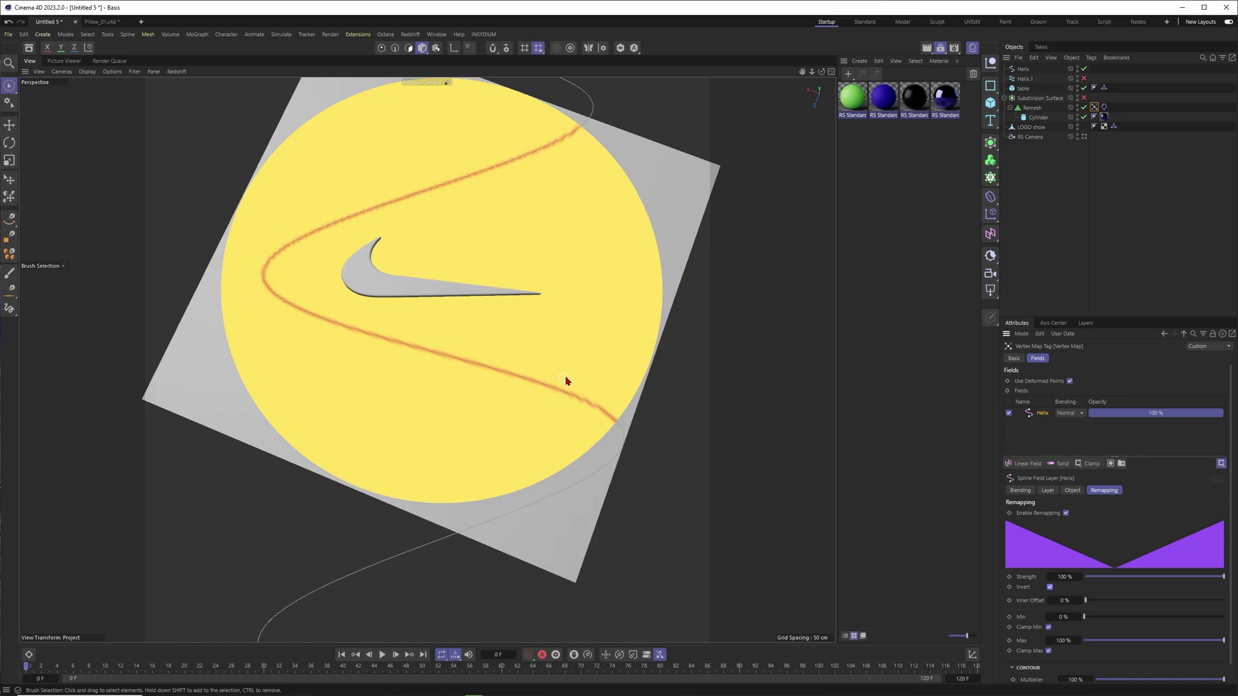
Play the cloth simulation and inspect the inflating pillow from several angles and through the RS Camera
left_click(1061, 215)
scroll(489, 330, "down", 5)
left_click_drag(473, 337, 404, 323, "alt")
scroll(404, 322, "up", 3)
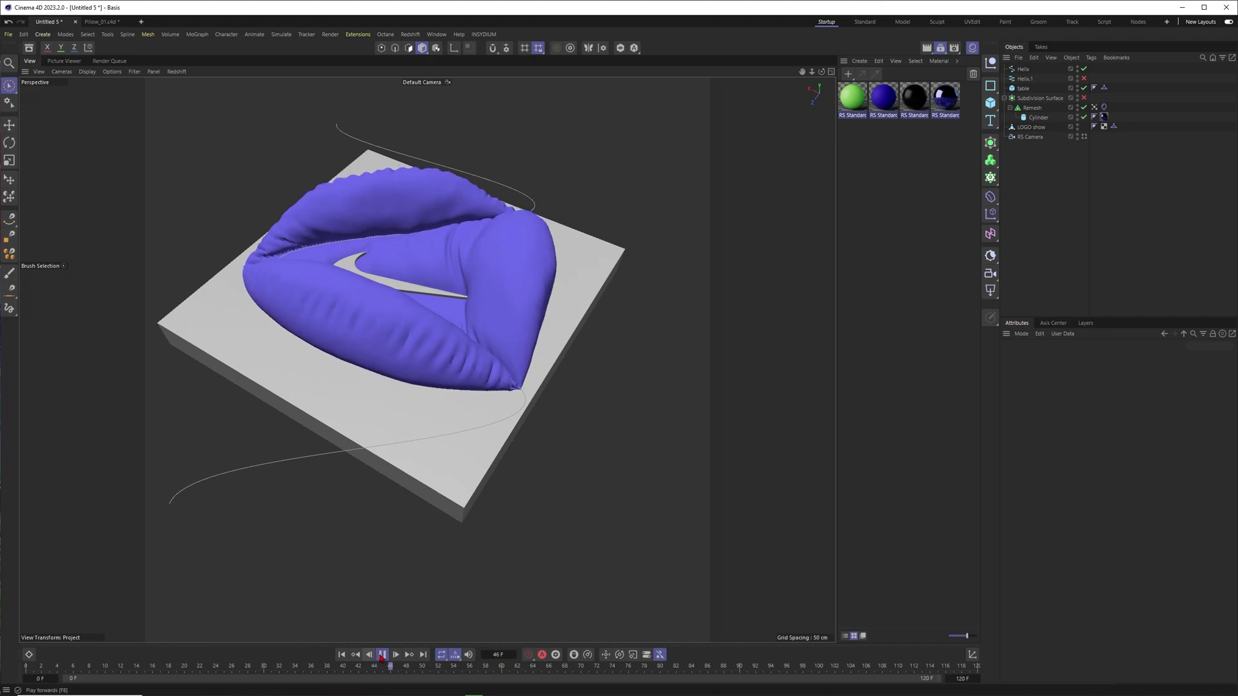
left_click(382, 655)
left_click_drag(397, 334, 409, 326, "alt")
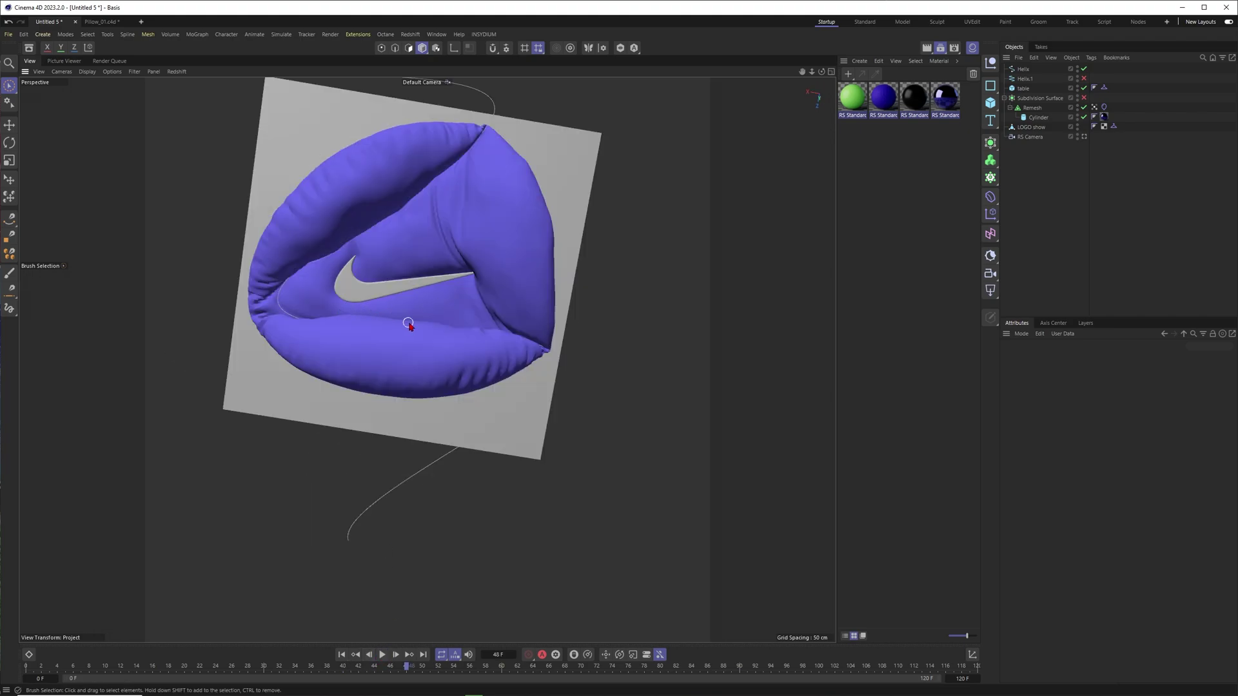
left_click(1084, 136)
left_click(383, 655)
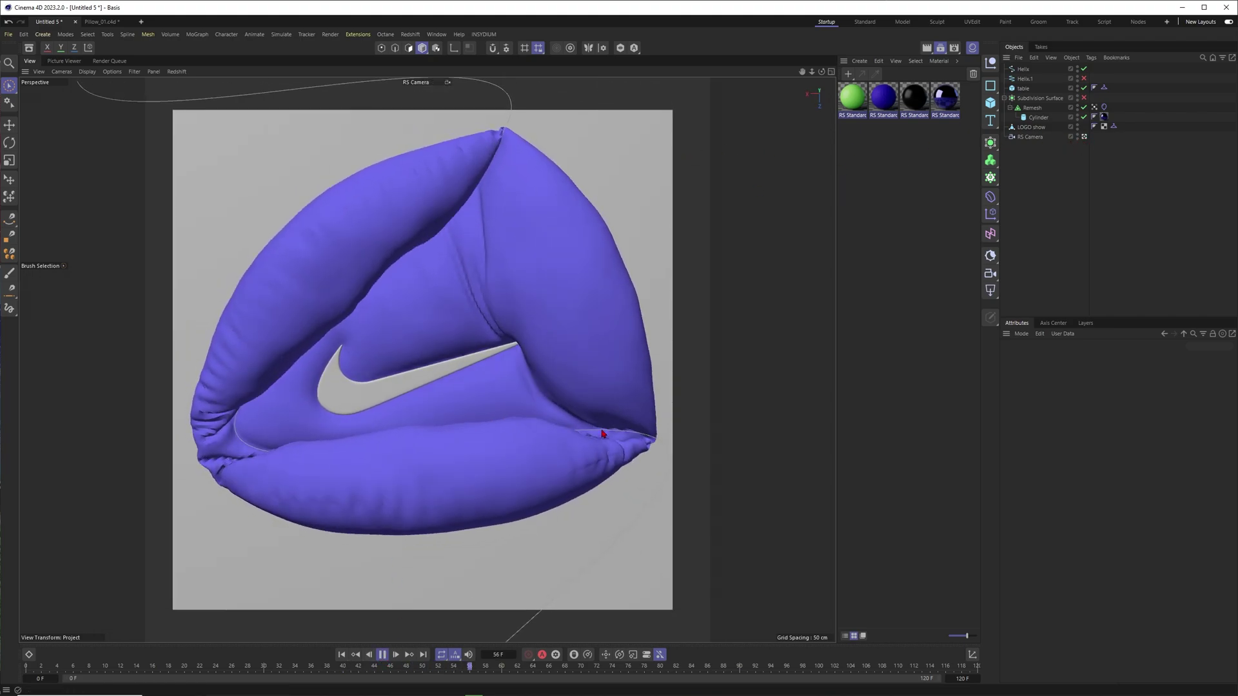
left_click(382, 654)
left_click(1084, 136)
left_click_drag(480, 269, 420, 166, "alt")
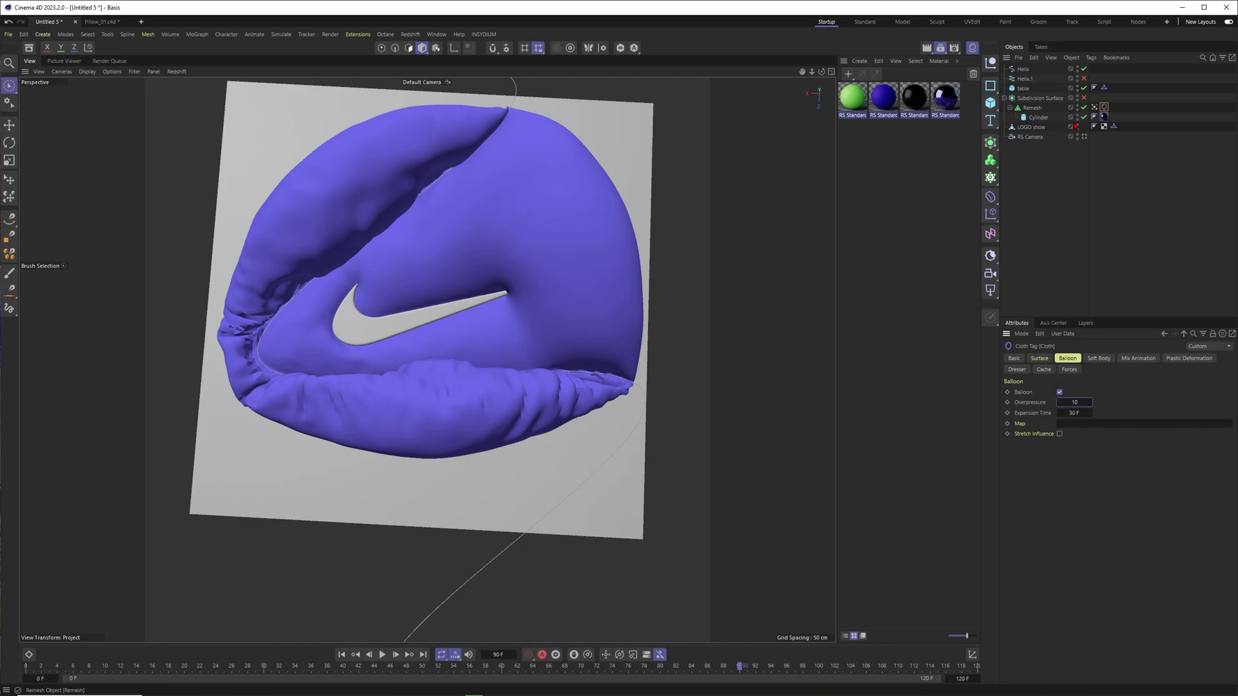
Set the cloth's overpressure to 10 and its bendiness and stretchiness to 1, and replay the simulation
left_click(1040, 358)
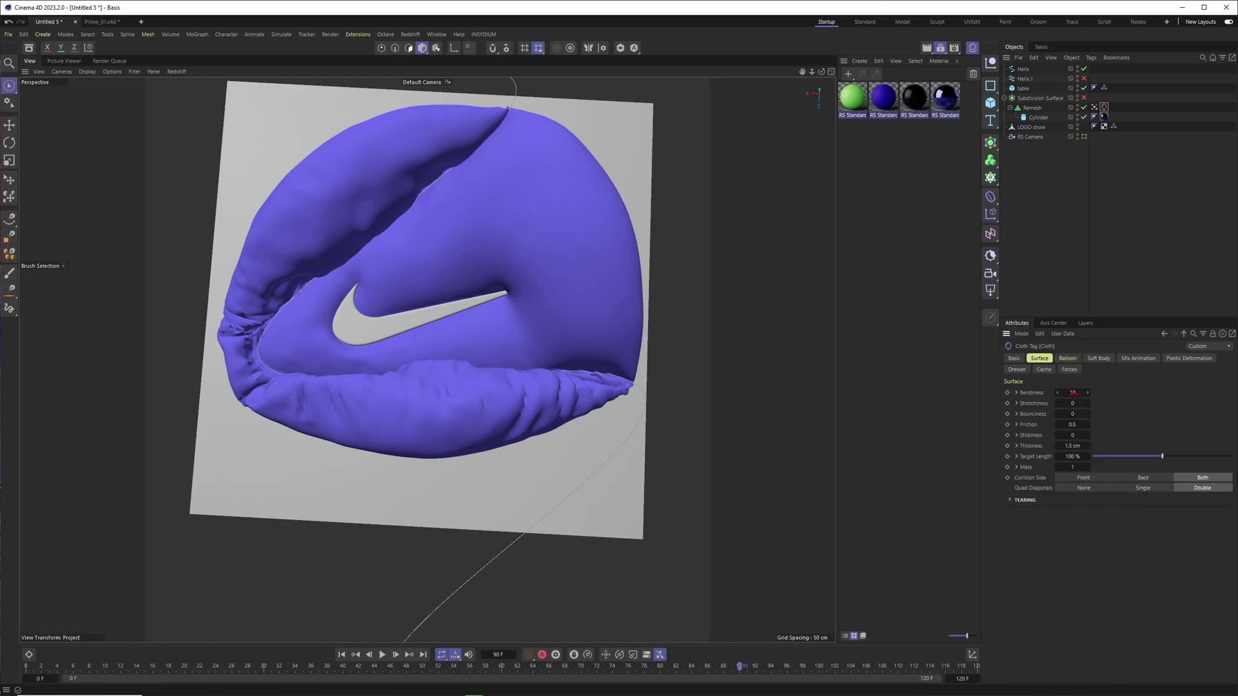
left_click(1072, 404)
left_click(382, 654)
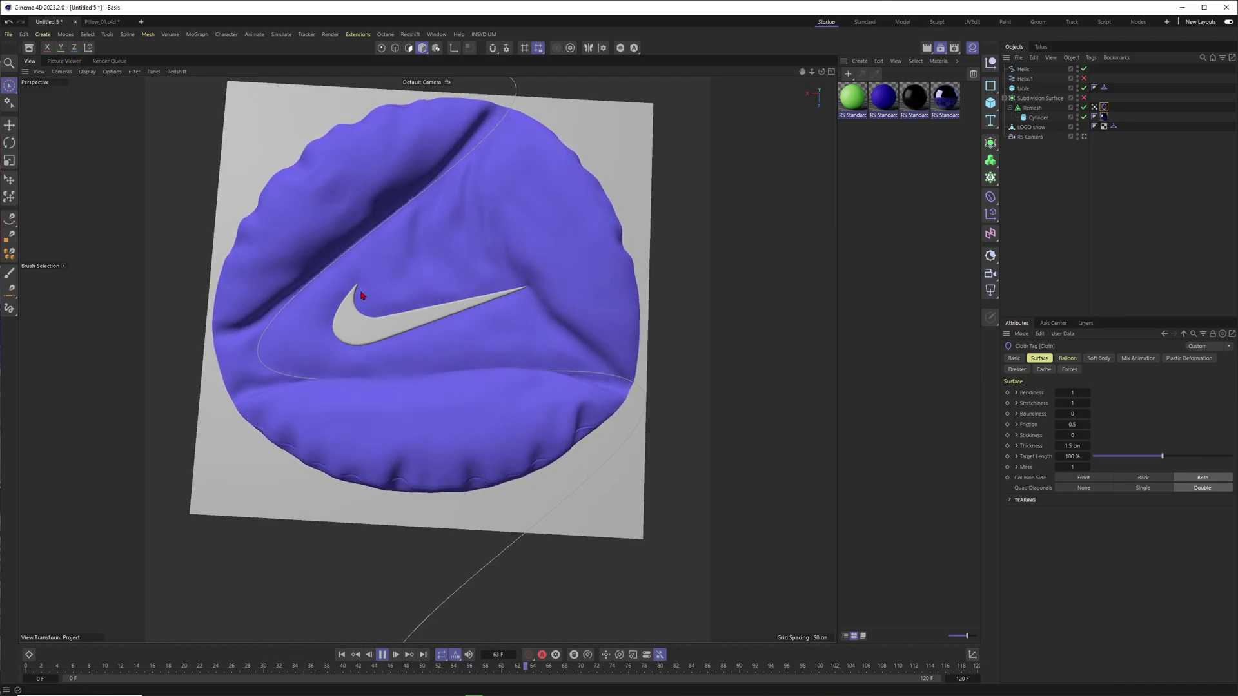
left_click(382, 654)
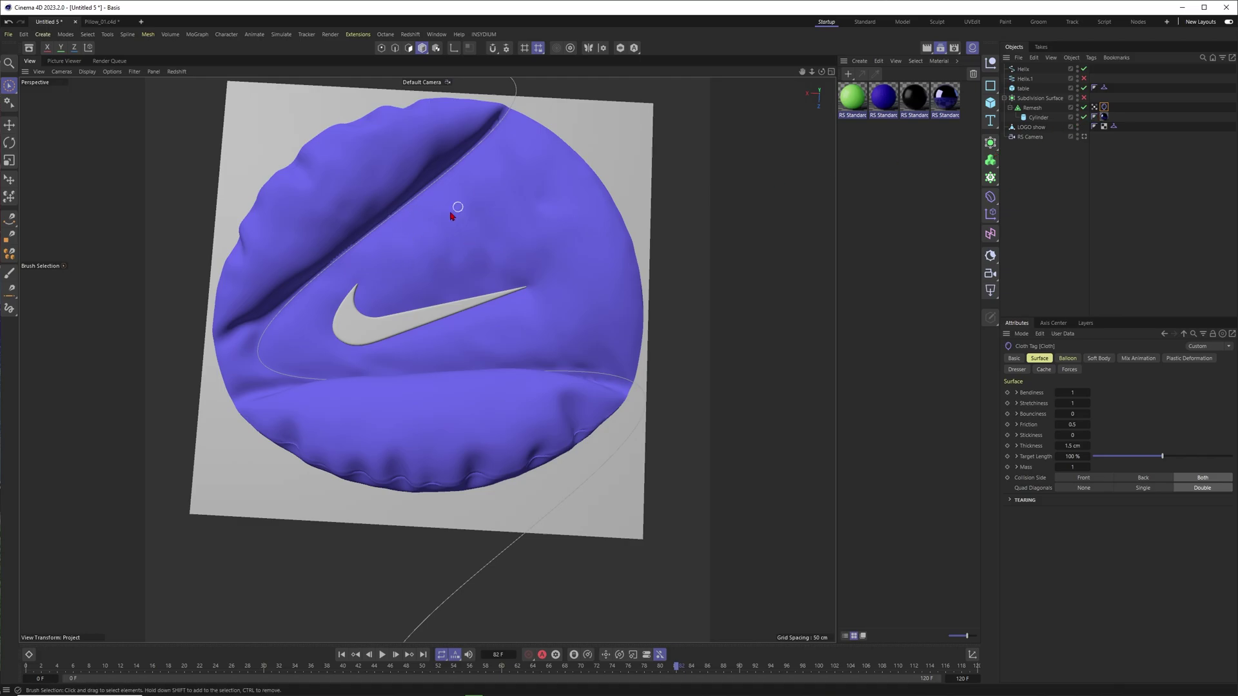
Set the Cloth tag's balloon overpressure to 18 and replay the simulation to check the inflation
left_click(1066, 360)
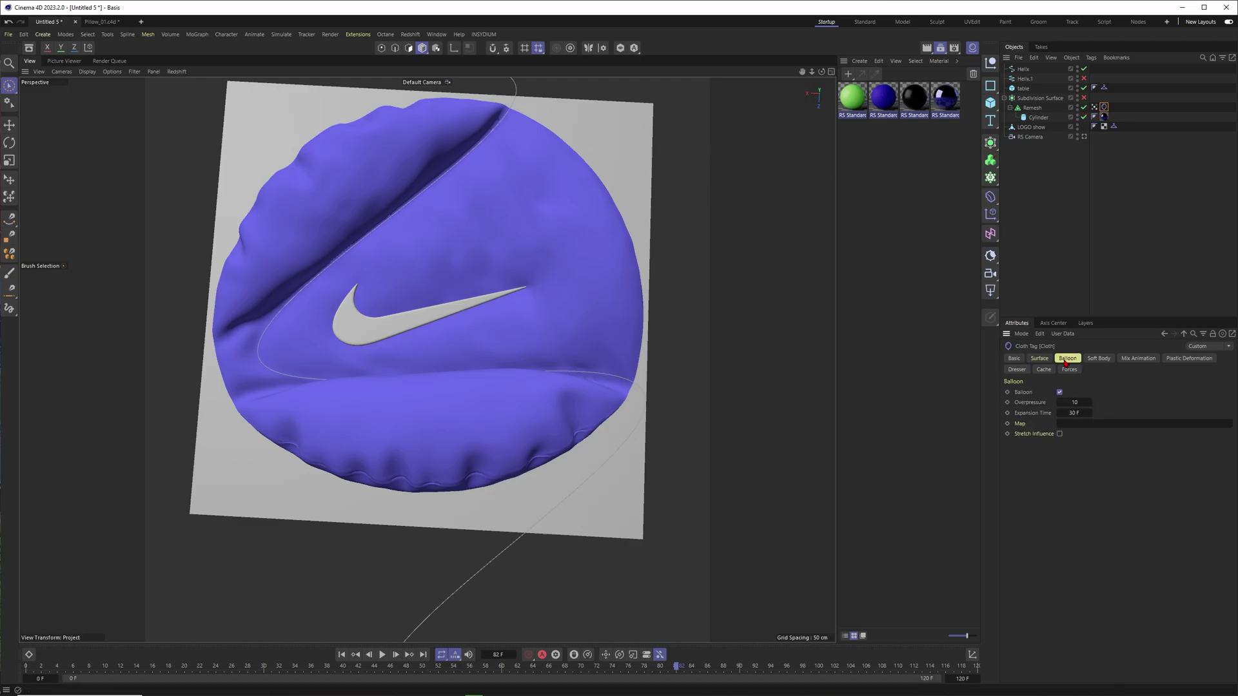
left_click(1074, 402)
left_click(383, 654)
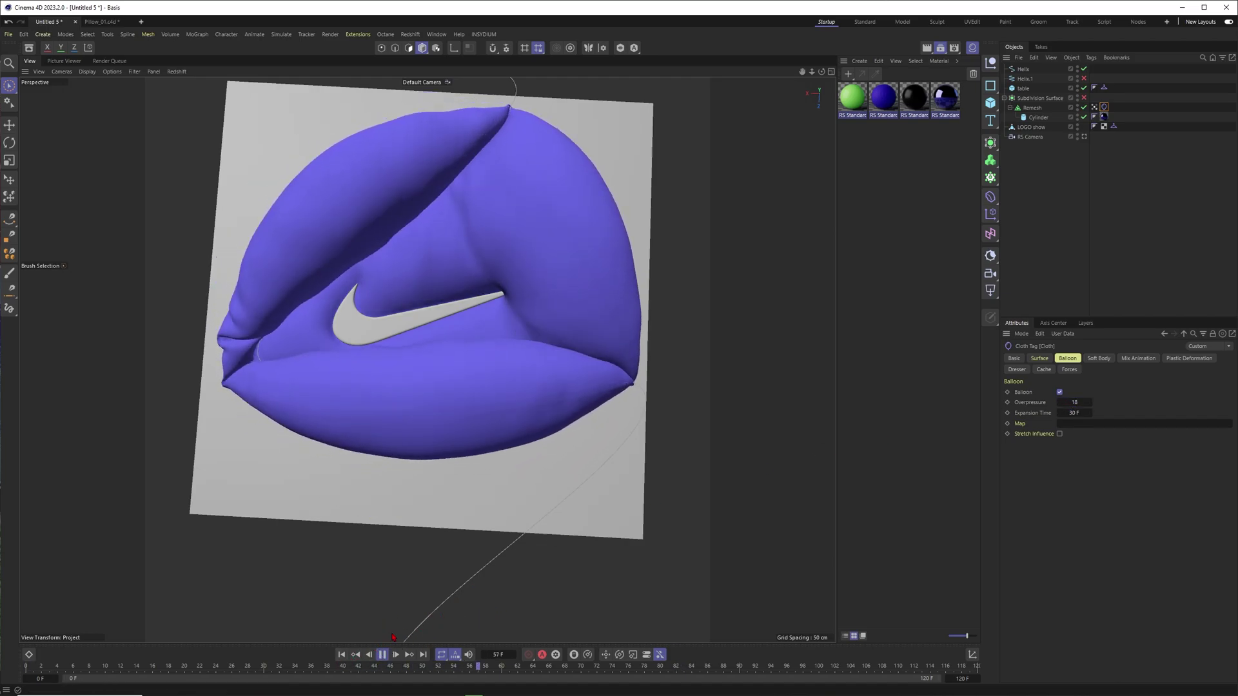
left_click(383, 655)
mouse_move(480, 316)
left_mouse_down("alt")
mouse_move(415, 279)
mouse_move(484, 313)
left_mouse_up("alt")
Keyframe the cloth's target length of 100 % at frame 0 and play the simulation up to frame 23
left_click(341, 654)
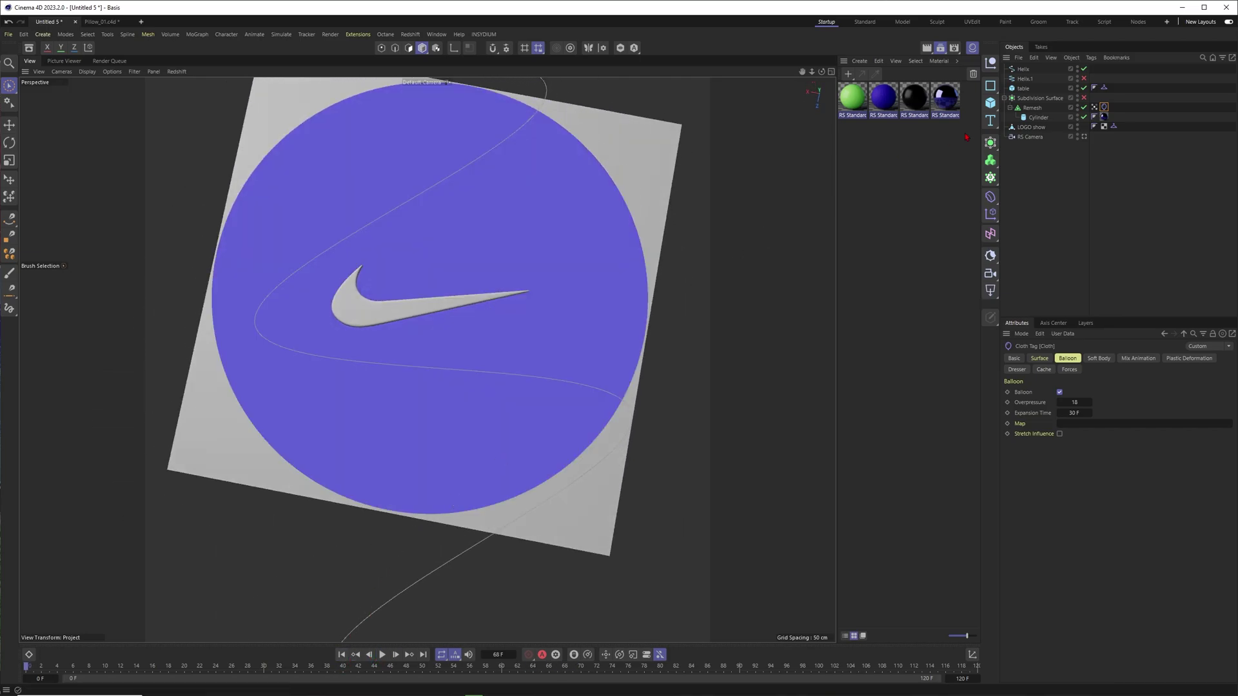
left_click(1040, 359)
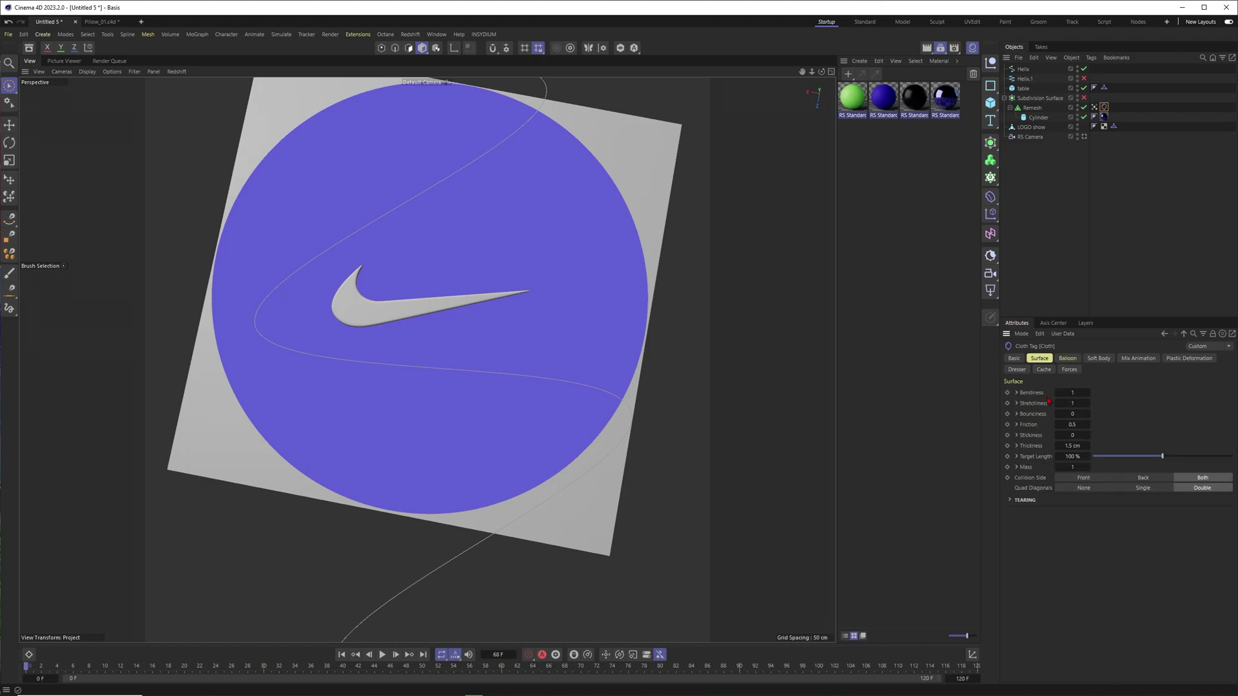
left_click(1008, 456)
left_click(382, 654)
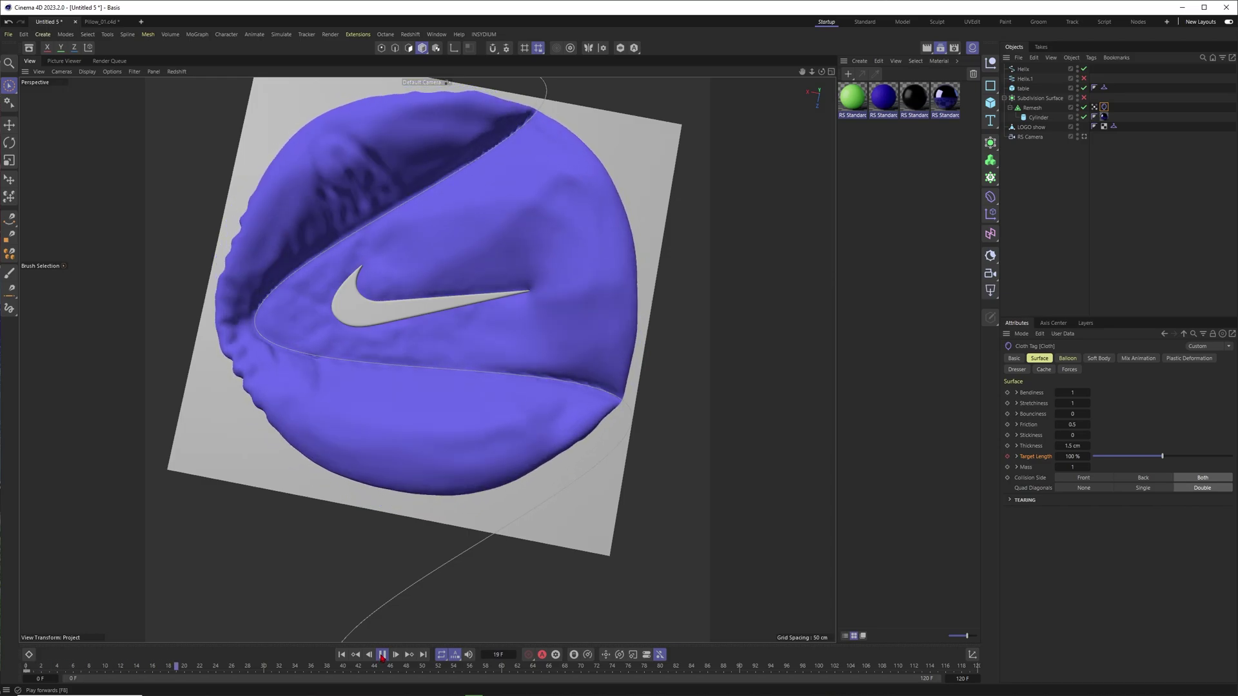
left_click(382, 655)
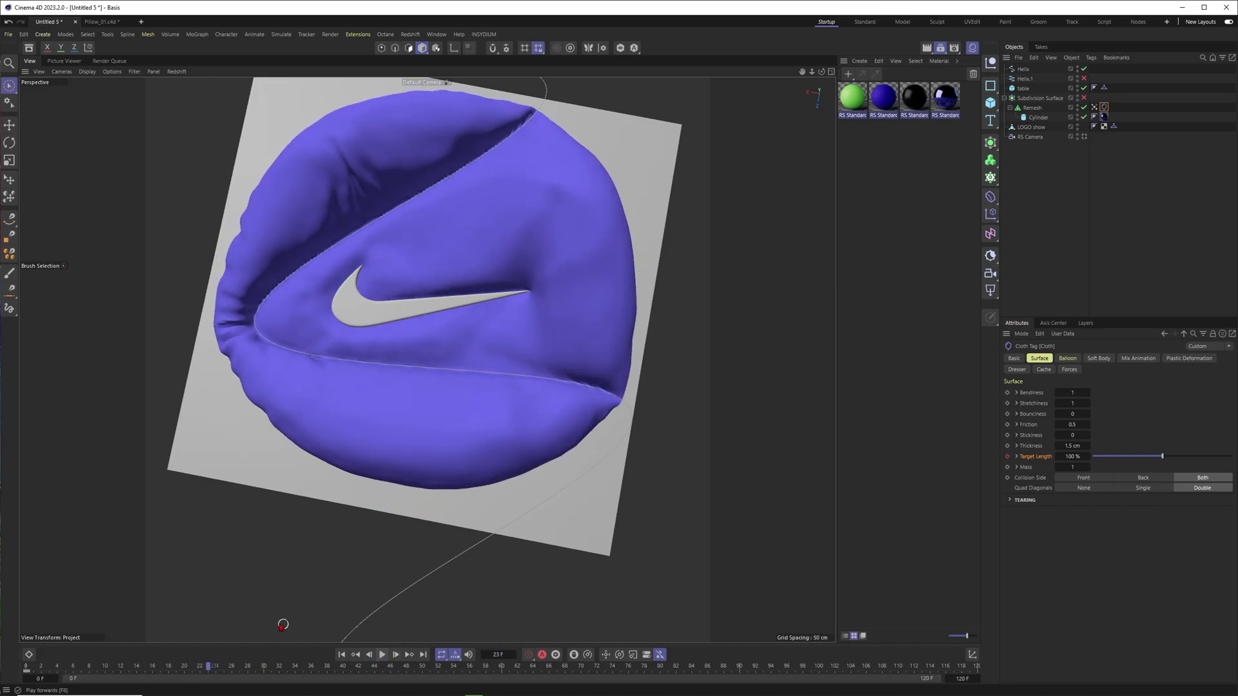
Keyframe the cloth's target length at 125 % on frame 23 and replay the simulation from the start
double_click(1072, 457)
left_click(341, 654)
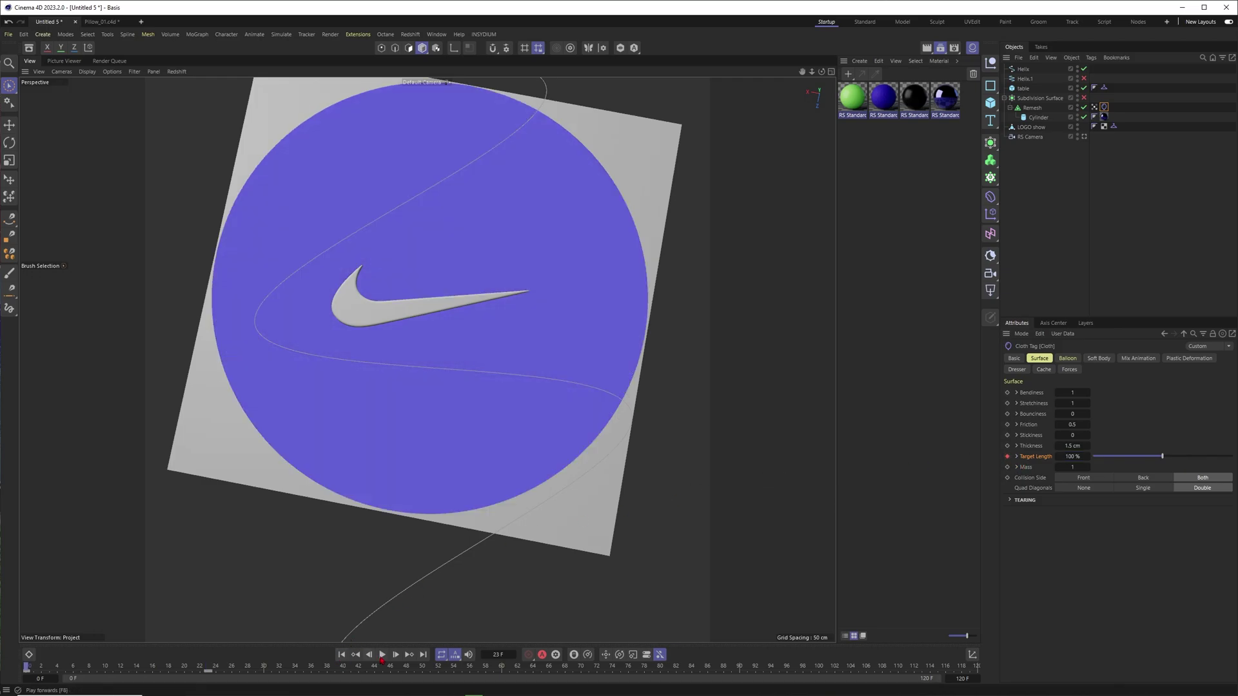
left_click(382, 654)
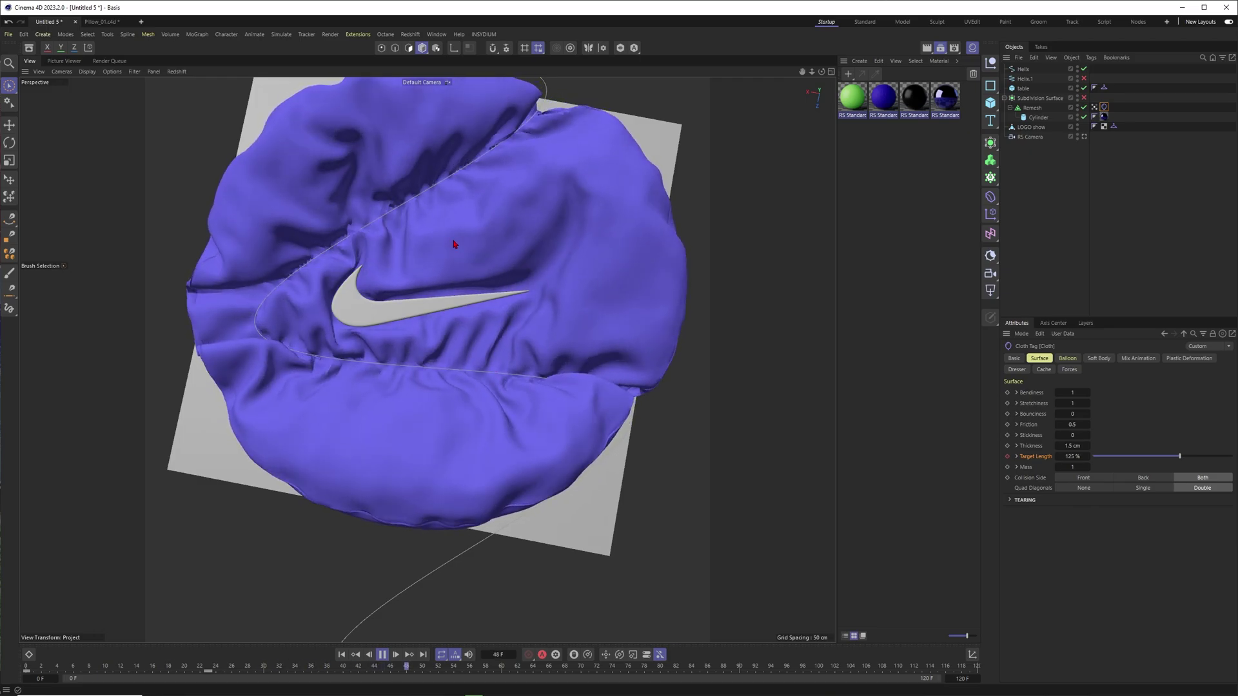
left_click(382, 655)
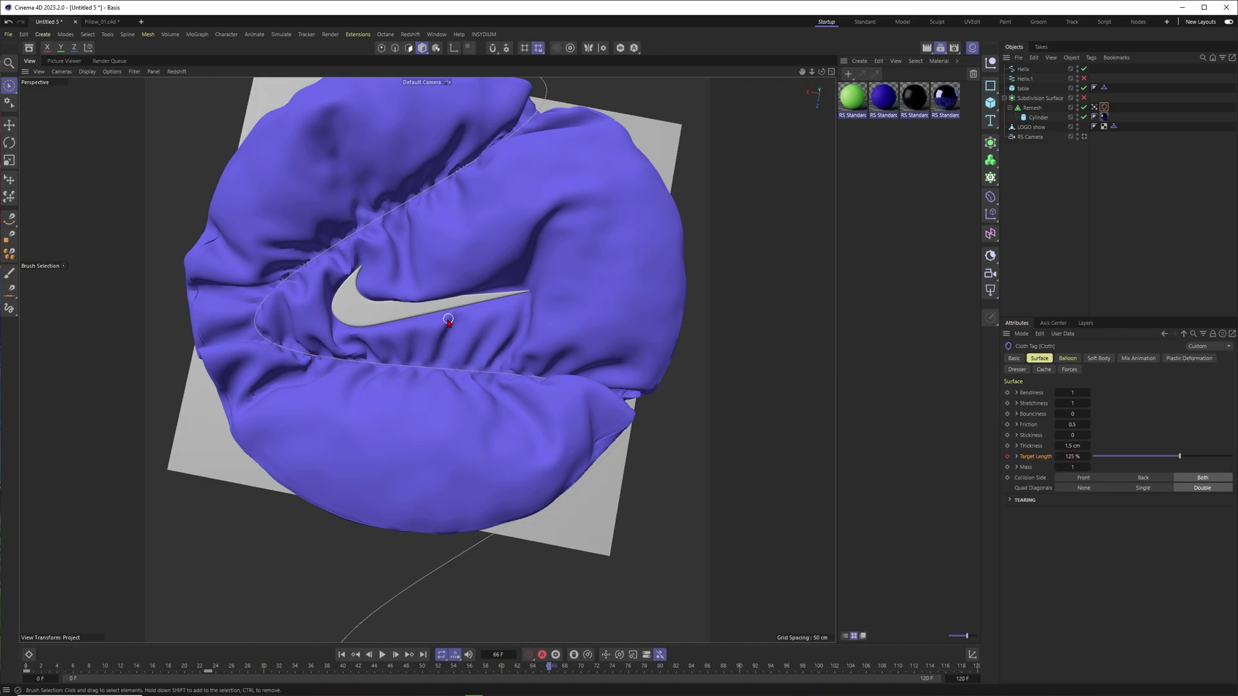
Set the balloon overpressure to 25, replay the simulation from the start and inspect the inflated pillow
left_click(1076, 361)
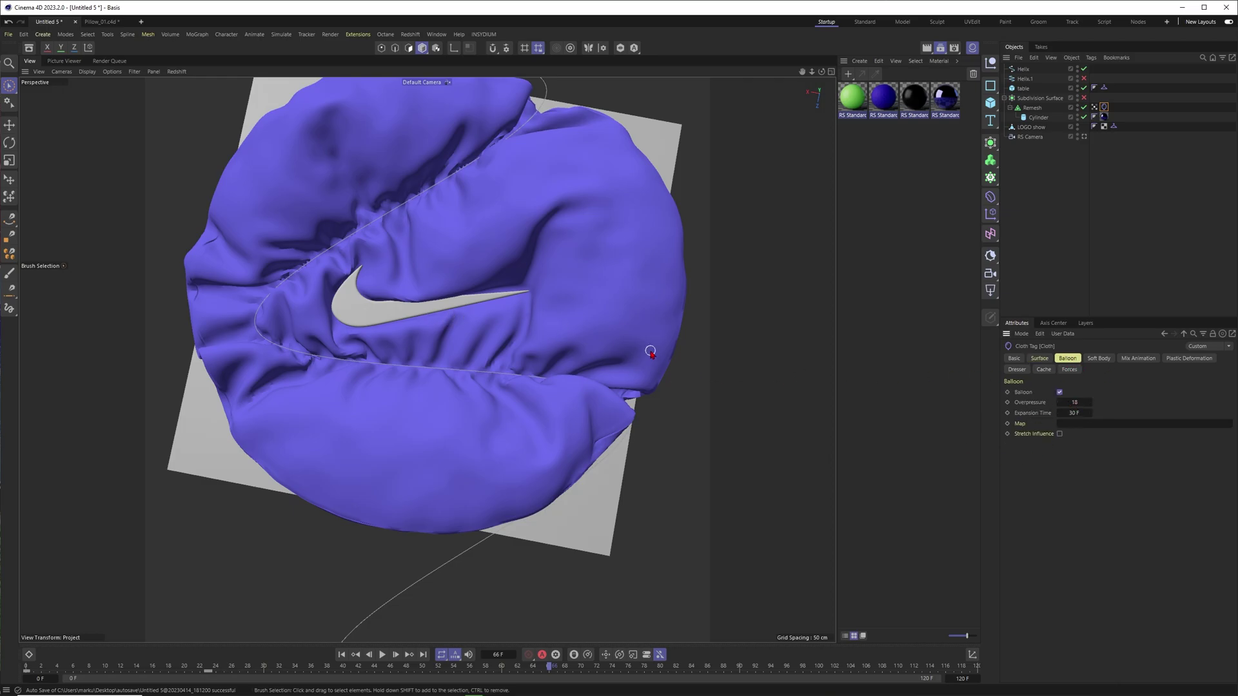
double_click(1074, 405)
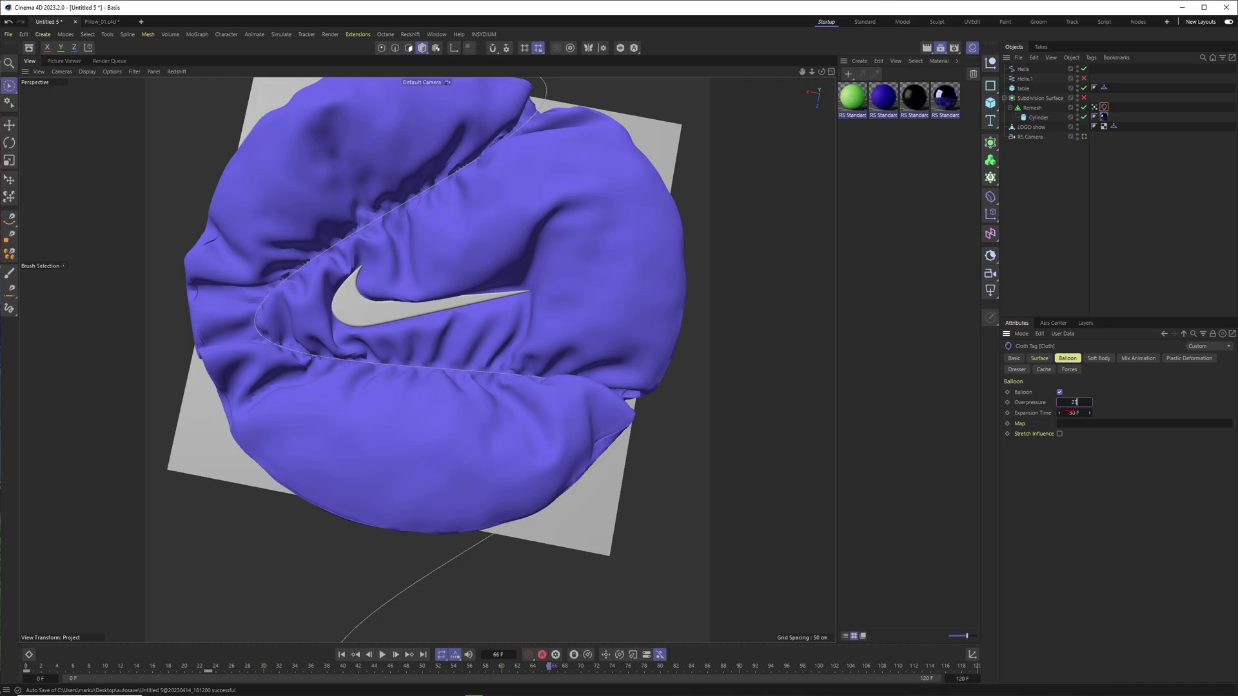
left_click(341, 655)
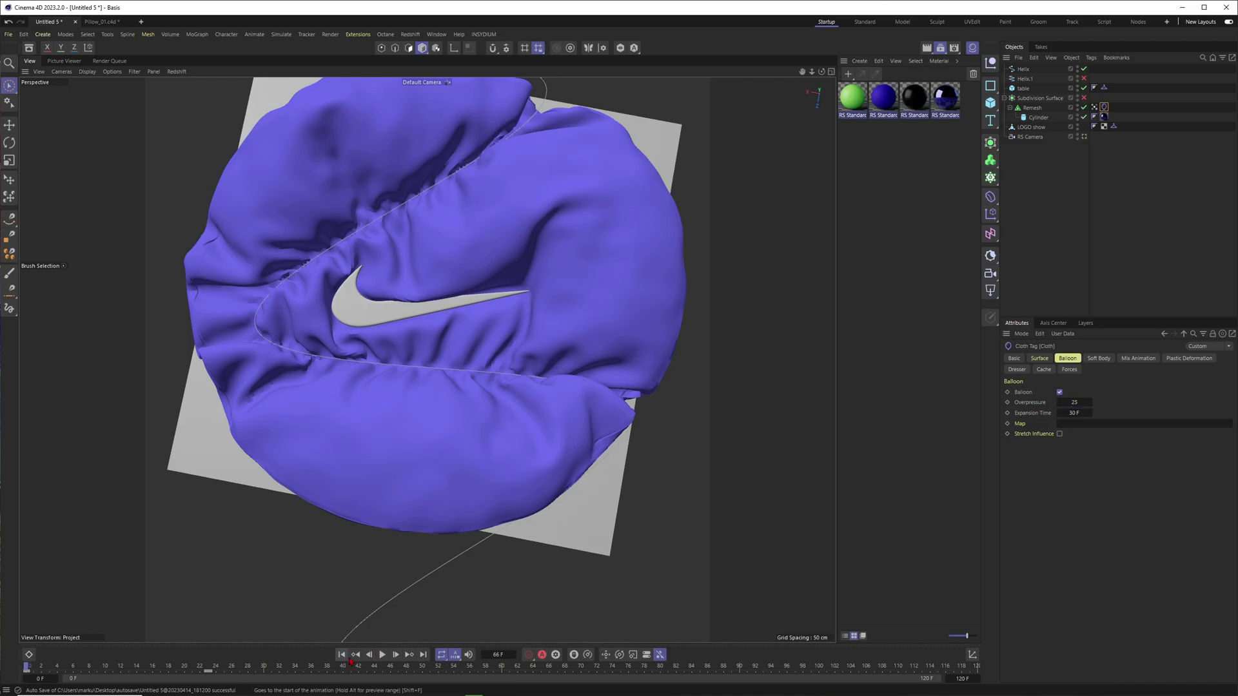
left_click(382, 654)
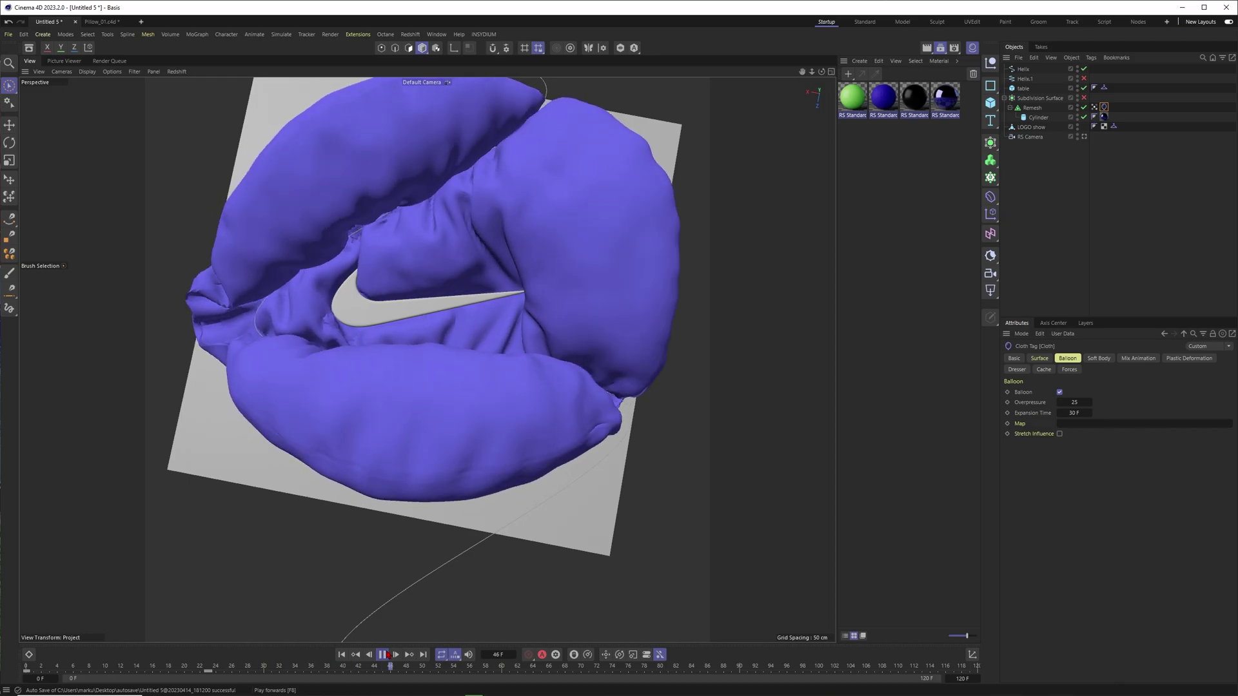
left_click(383, 655)
left_click_drag(503, 263, 385, 238, "alt")
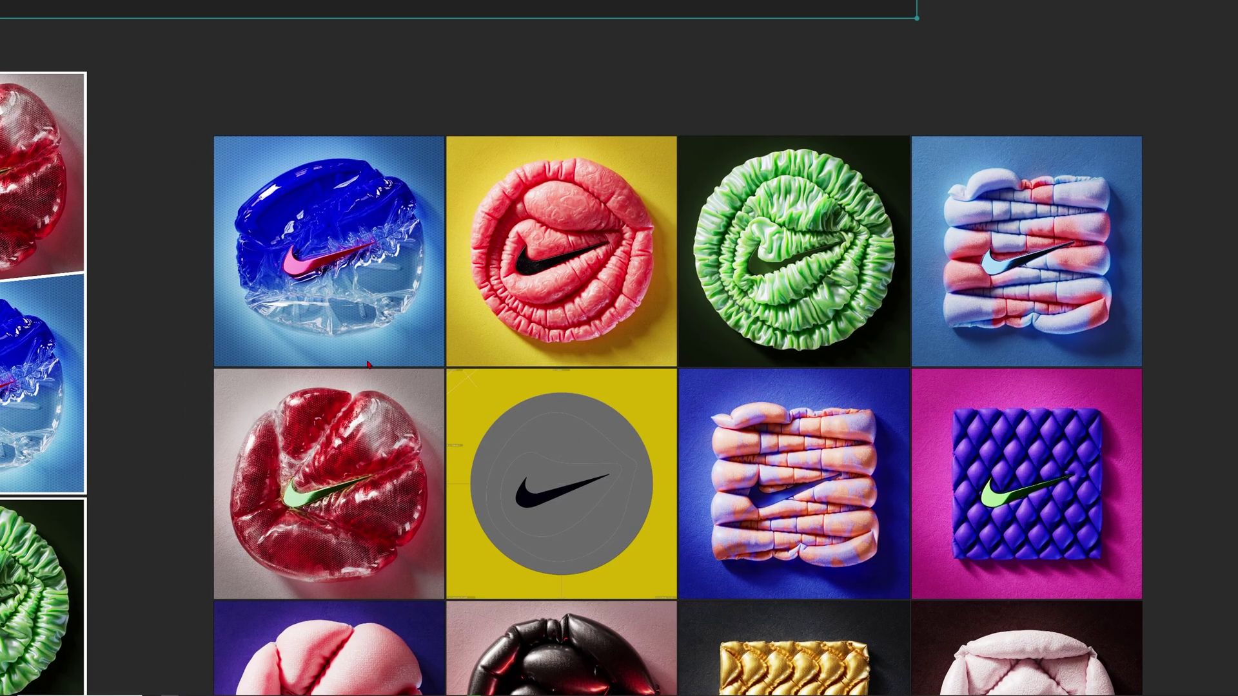